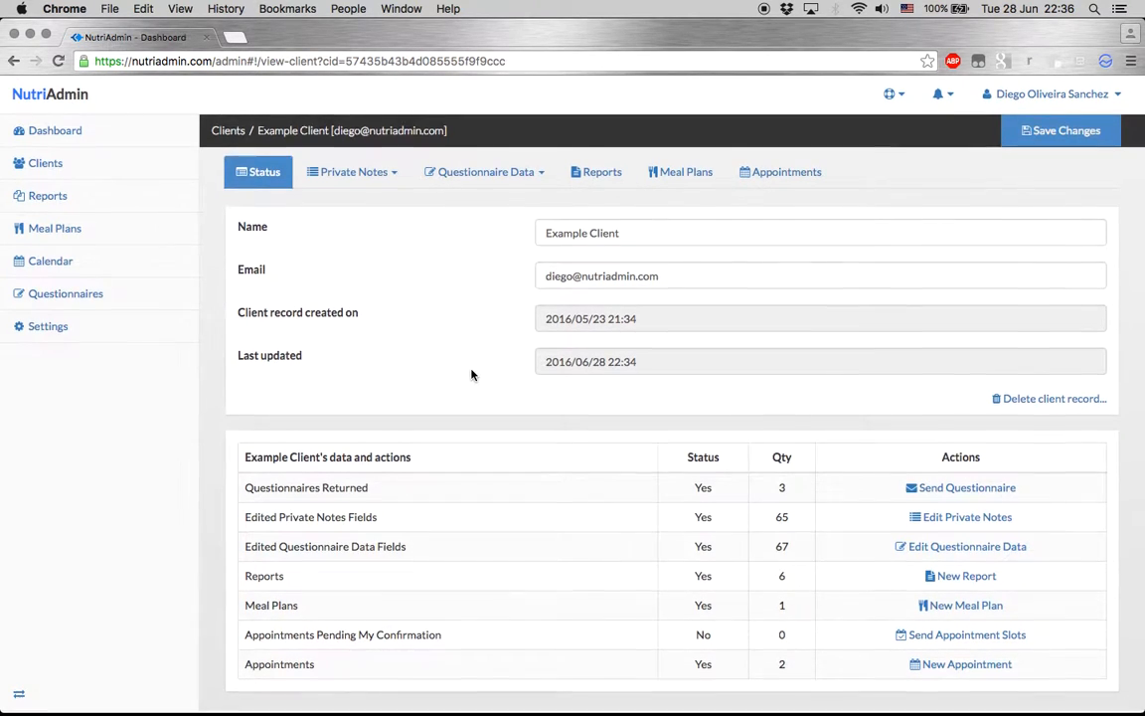
Examine the Supplement Recommendations table in the client's Supplements private notes
left_click(356, 175)
left_click(312, 207)
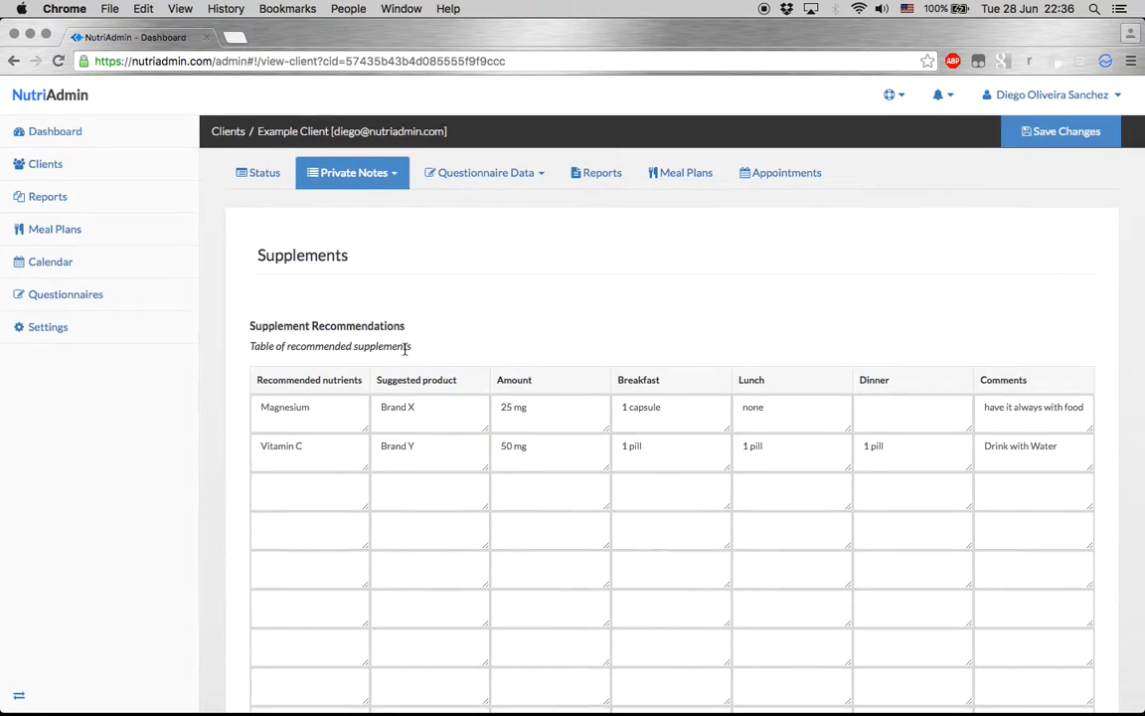
scroll(405, 348, "down", 1)
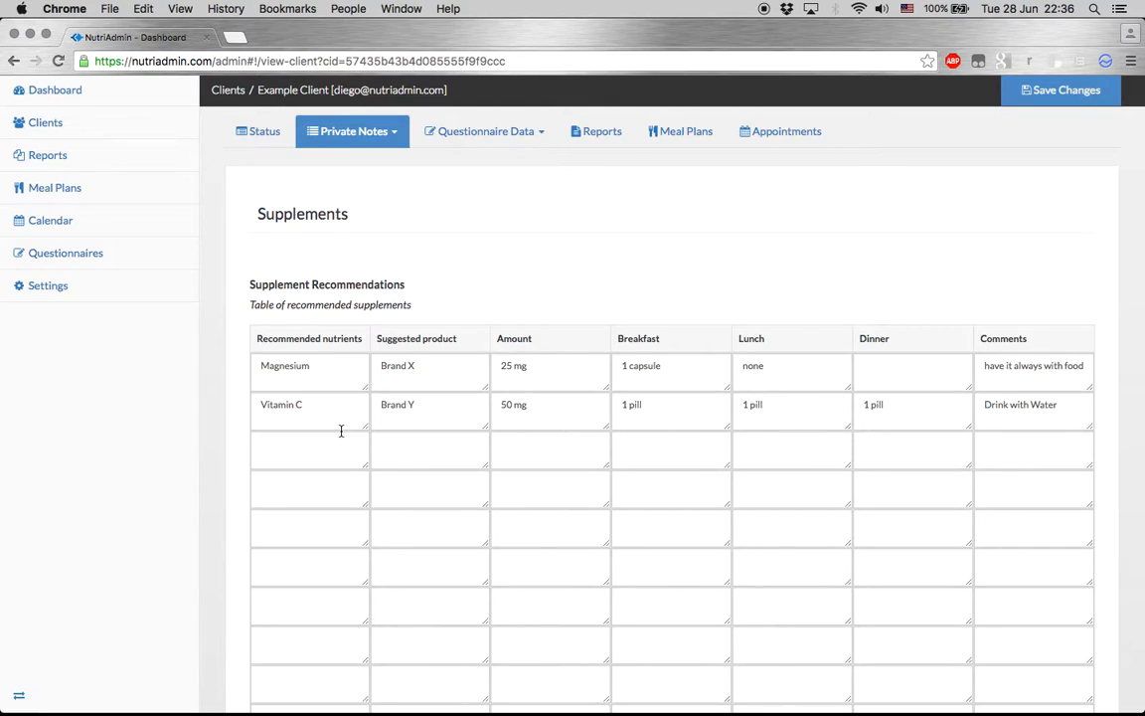
scroll(269, 357, "down", 3)
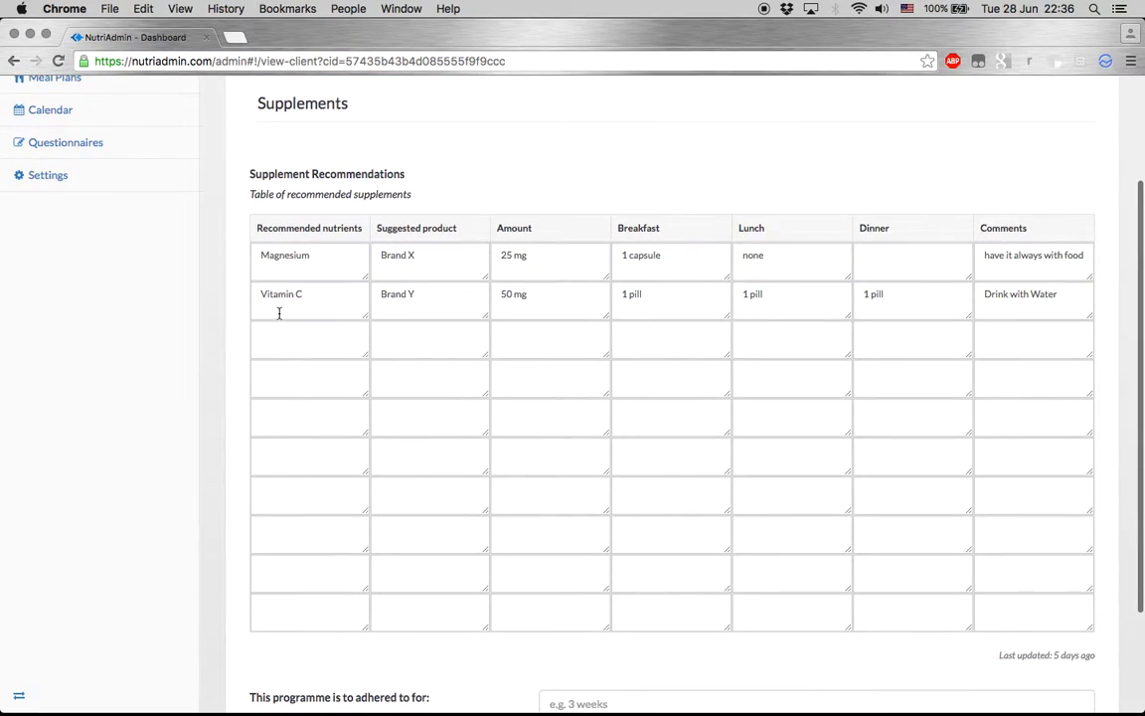
left_click_drag(242, 177, 474, 244)
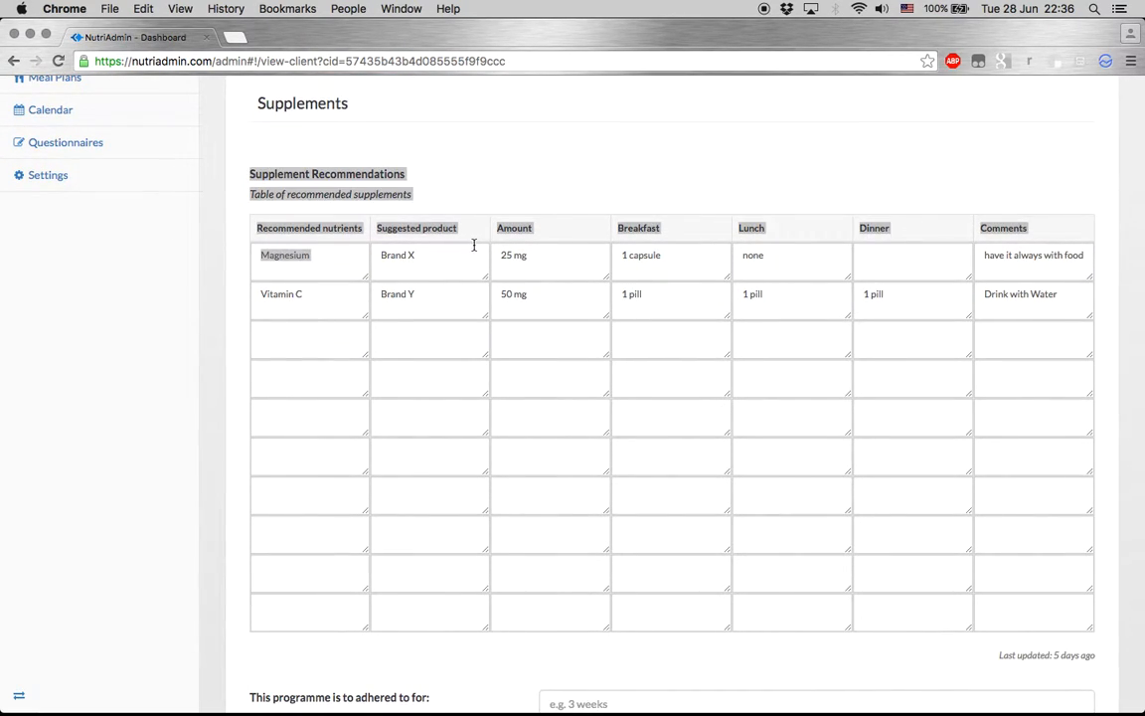
Review the Current Food Intake Assessment private notes, including the intake ratings table and the comments
scroll(443, 167, "up", 4)
left_click(336, 174)
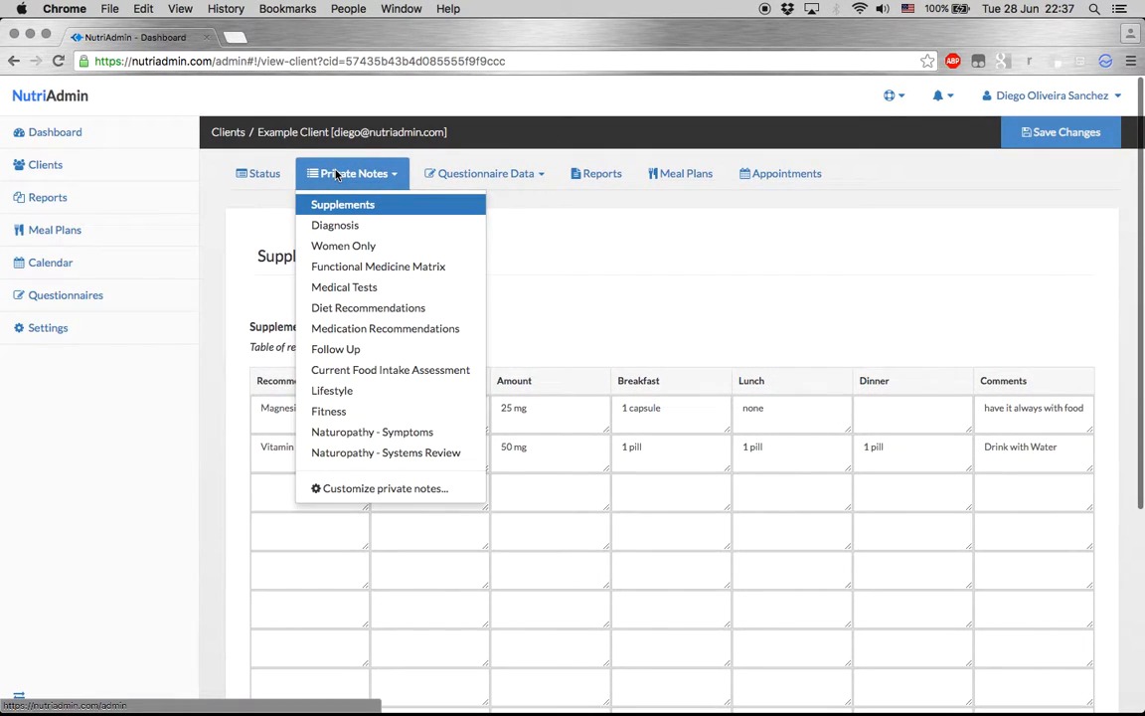
left_click(357, 371)
scroll(626, 439, "down", 1)
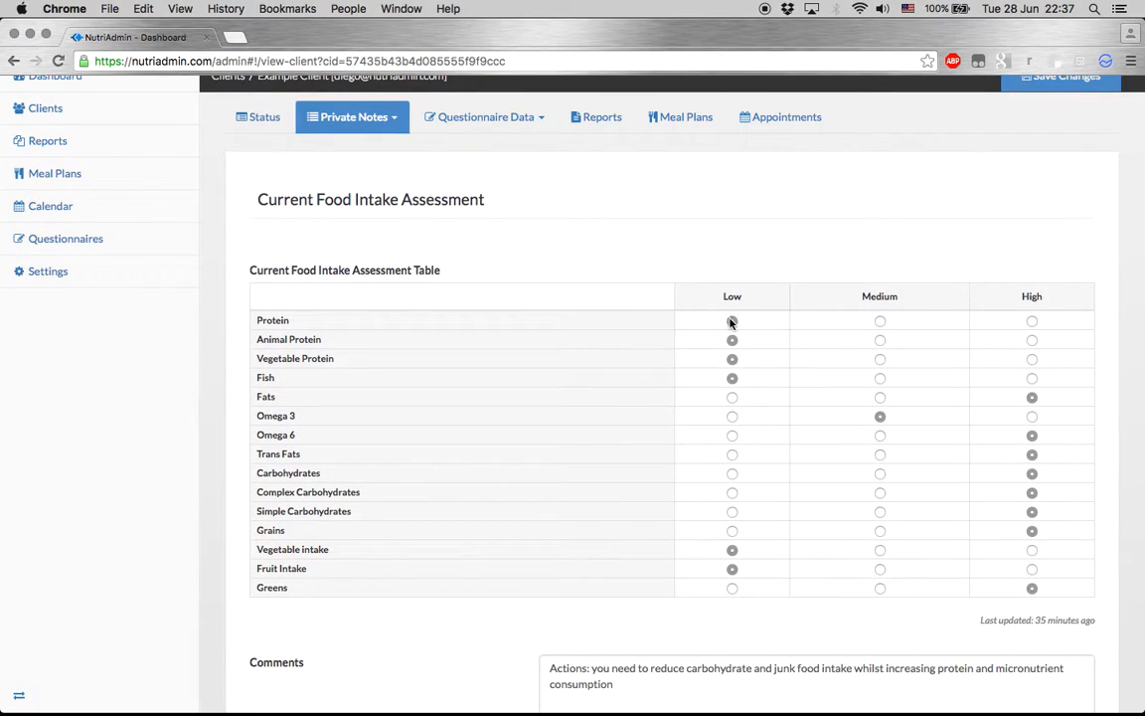
triple_click(392, 268)
left_click(531, 277)
scroll(623, 340, "down", 4)
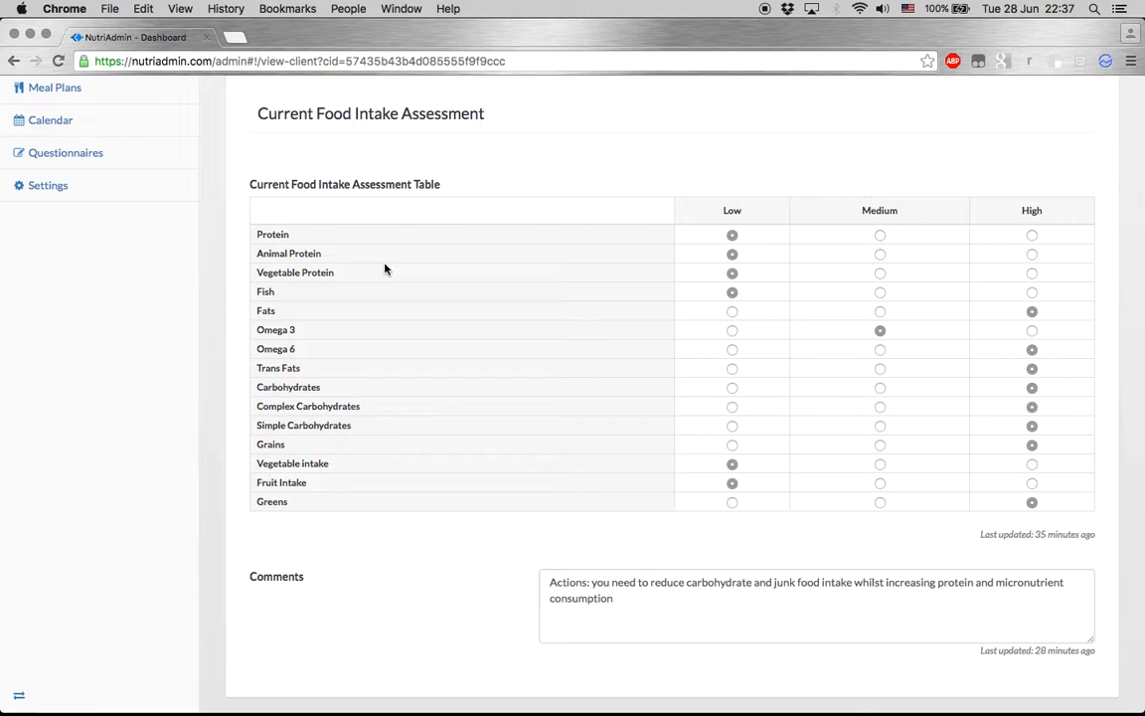
double_click(279, 232)
left_click(367, 334)
scroll(417, 434, "down", 1)
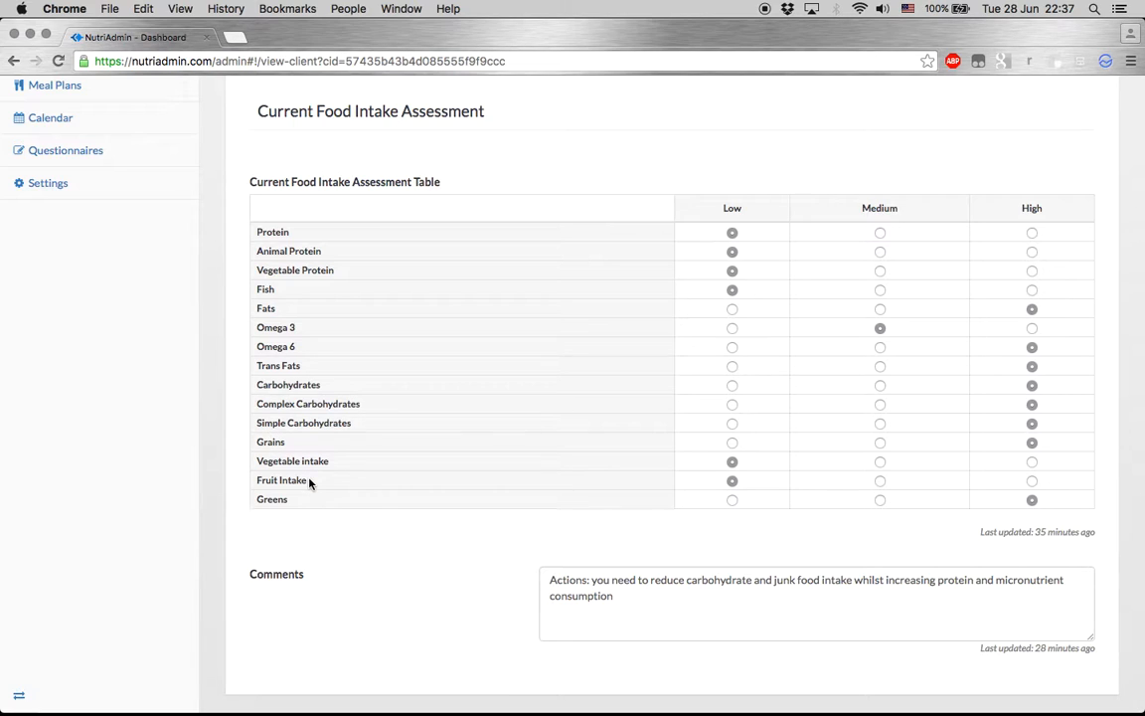
left_click_drag(616, 595, 478, 535)
left_click(478, 535)
Review the Diet Recommendations private notes, looking through the meals in the Meal Recommendations Table and the specific foods to avoid
scroll(384, 360, "up", 4)
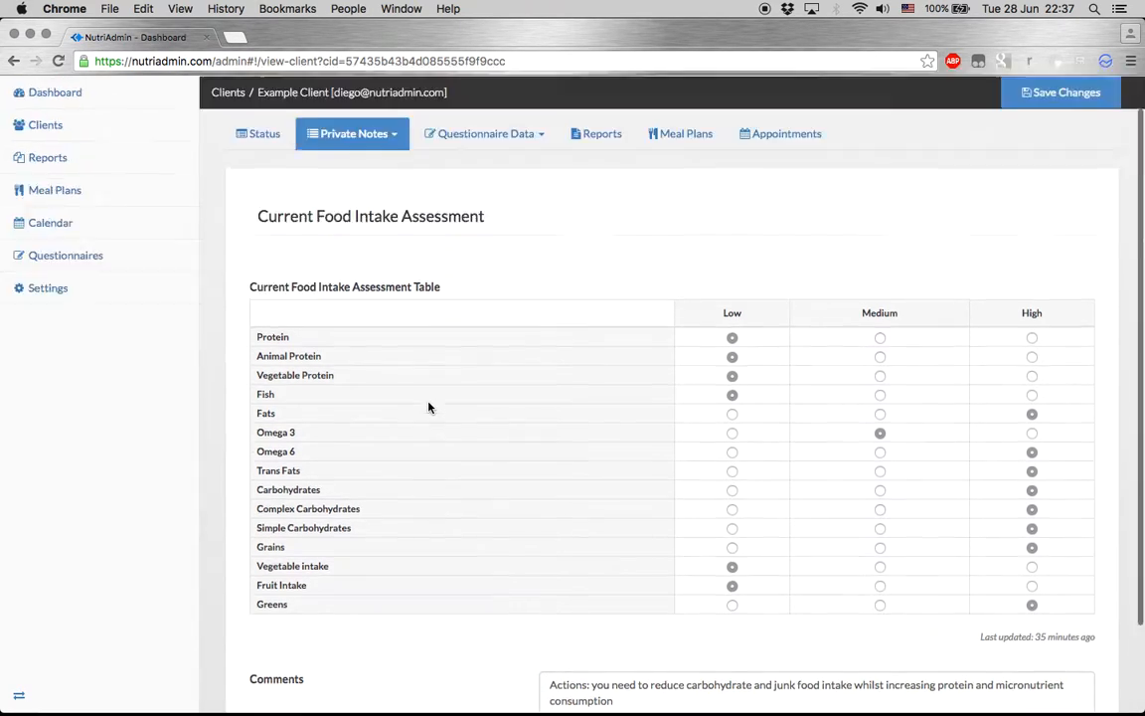
left_click(372, 173)
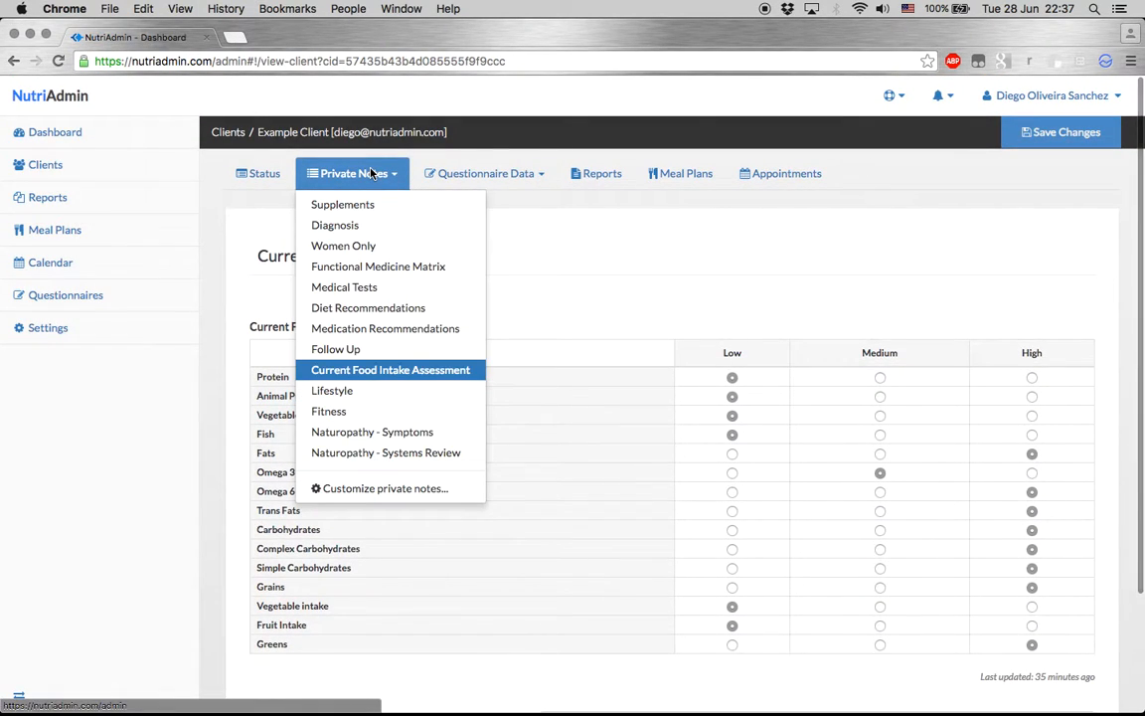
left_click(384, 308)
scroll(570, 319, "down", 5)
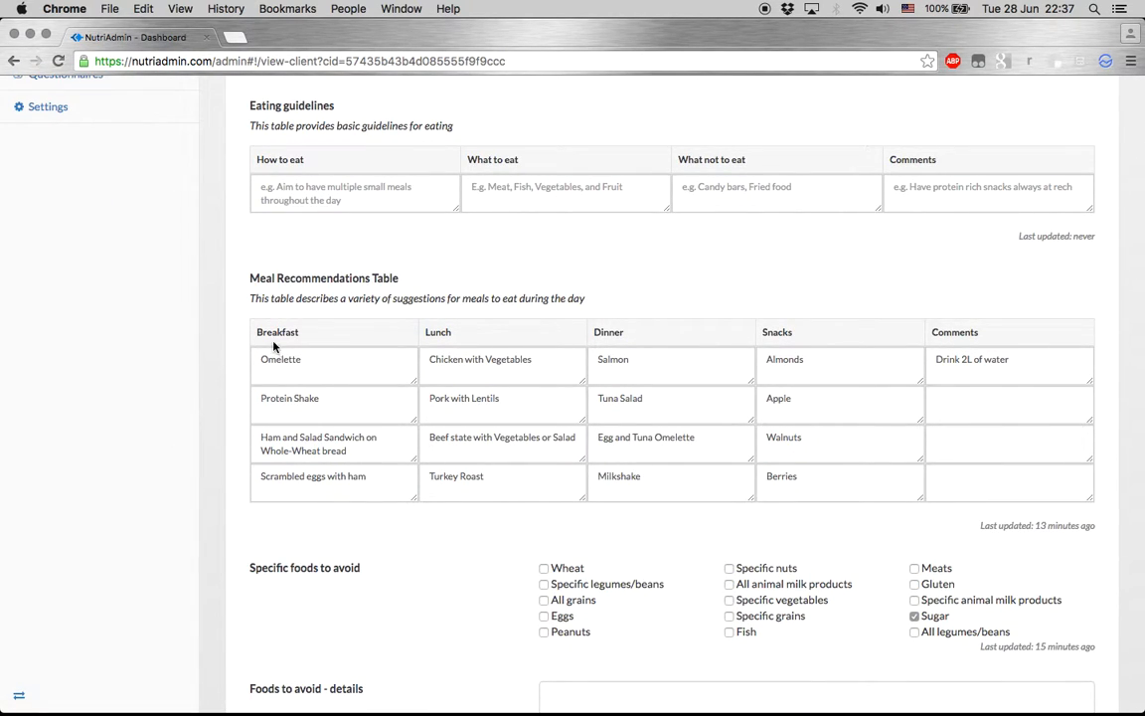
double_click(260, 361)
double_click(304, 398)
left_click(309, 451)
triple_click(470, 397)
double_click(629, 396)
left_click(824, 405)
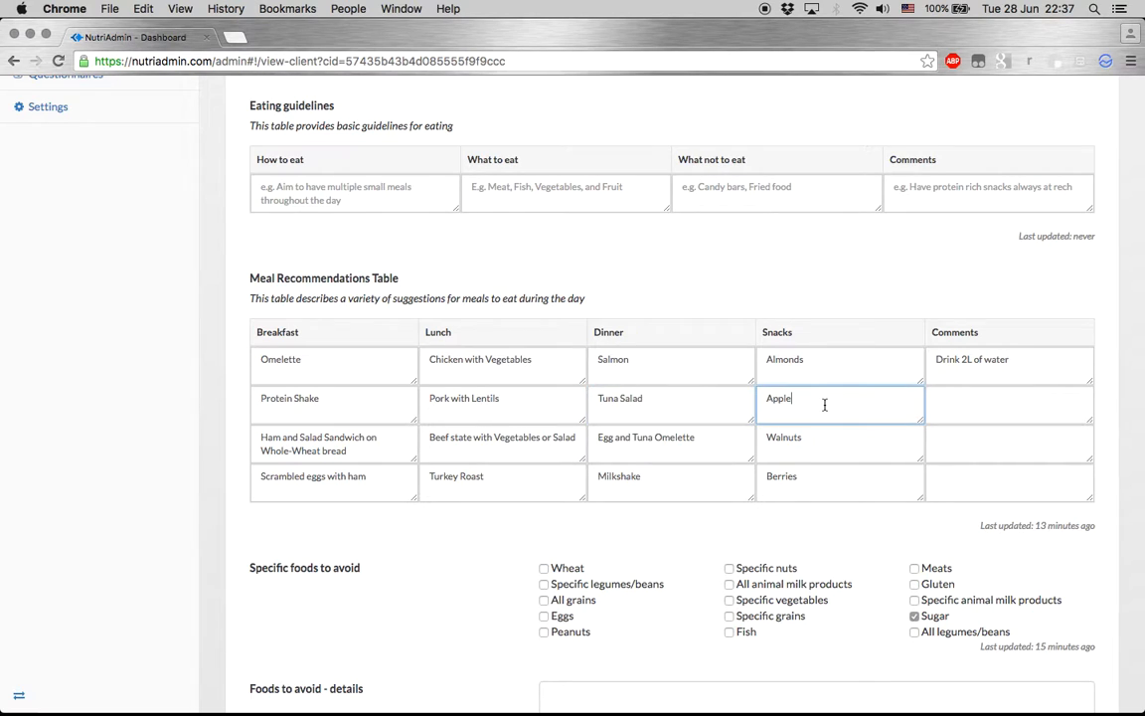
scroll(729, 431, "down", 1)
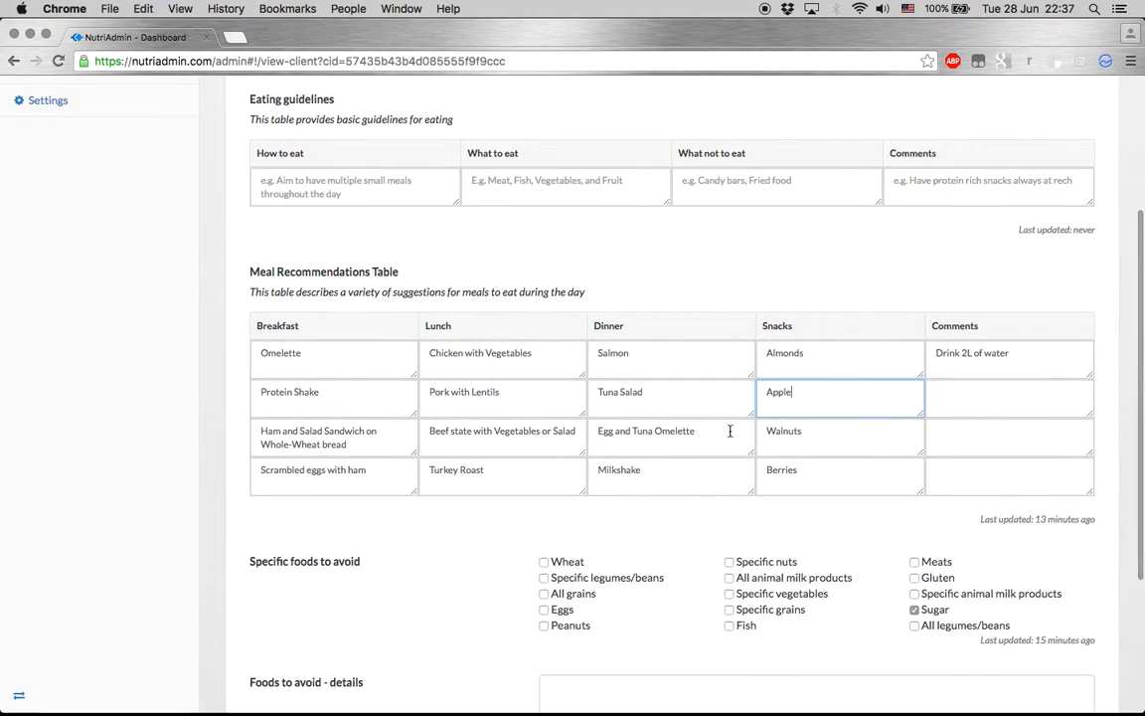
Start a new report and select Example Client as its client
scroll(729, 430, "up", 5)
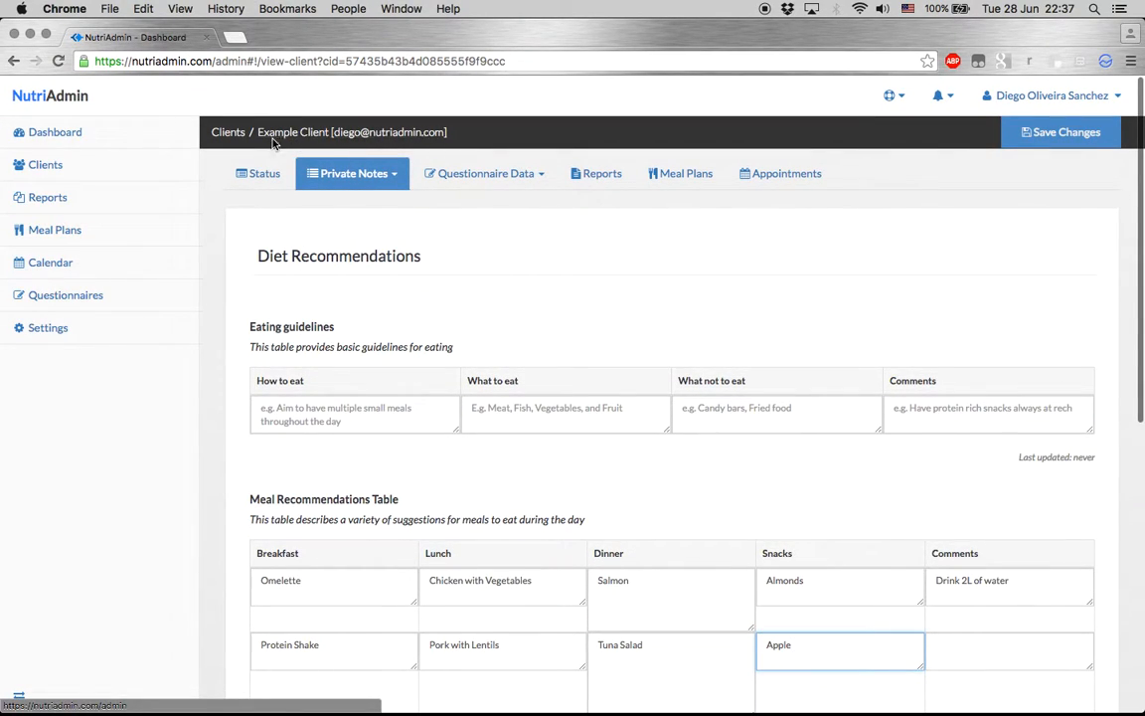
left_click(91, 201)
left_click(1034, 137)
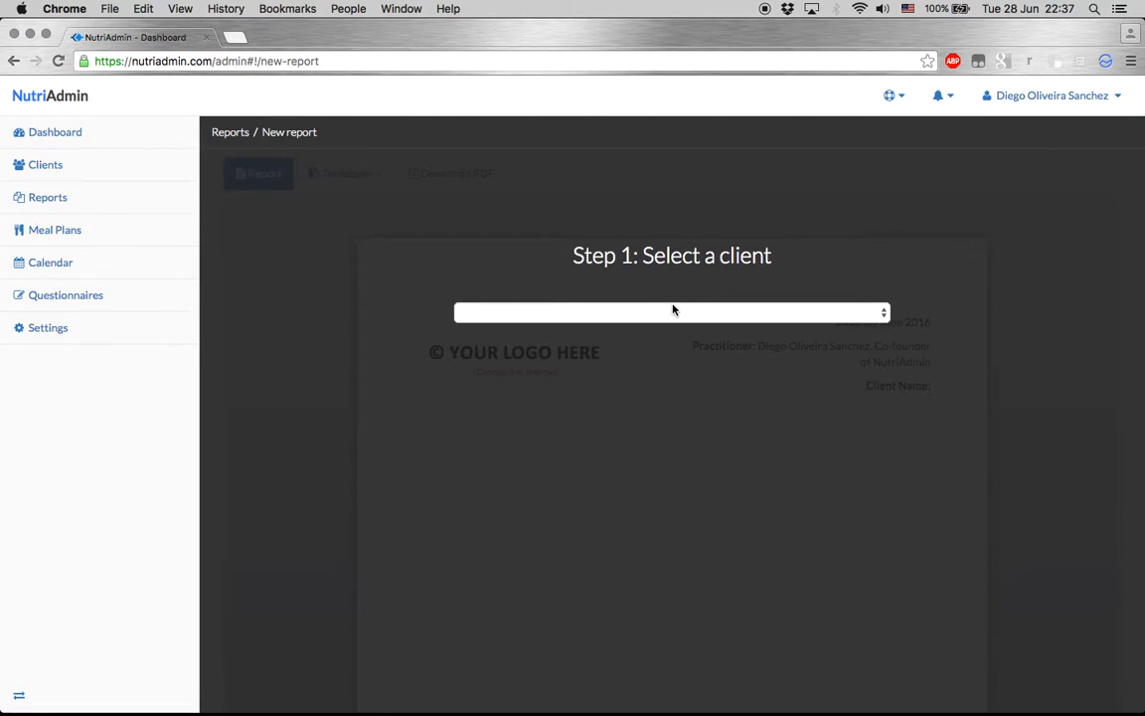
left_click(659, 314)
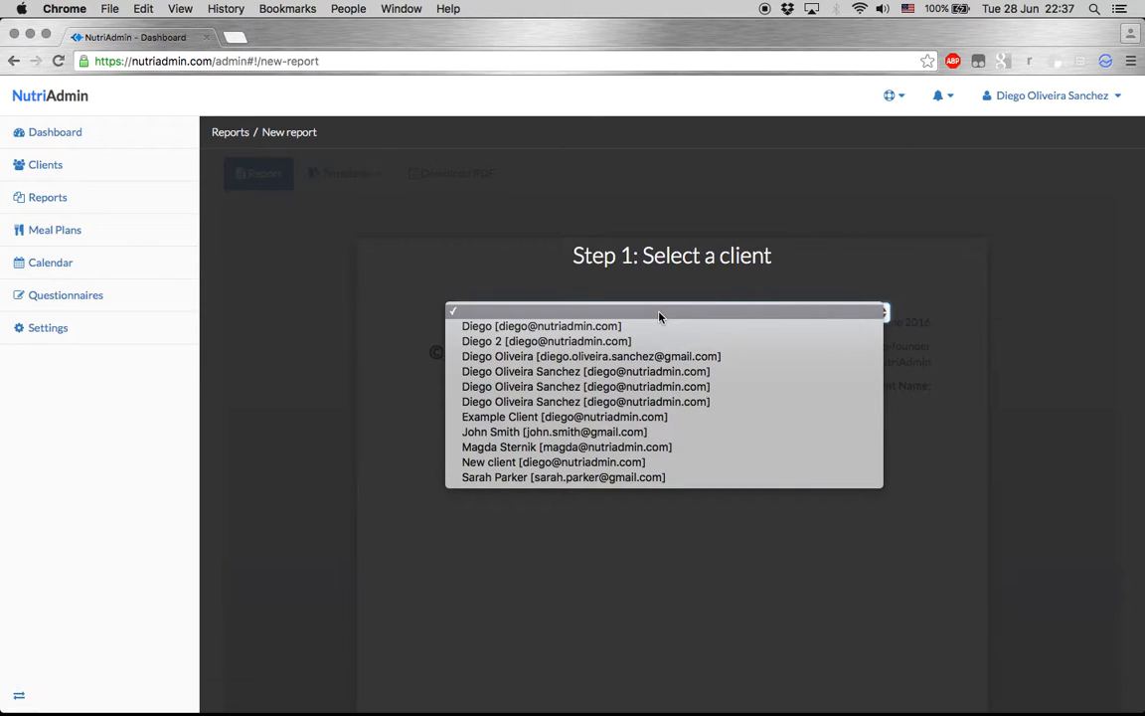
left_click(597, 416)
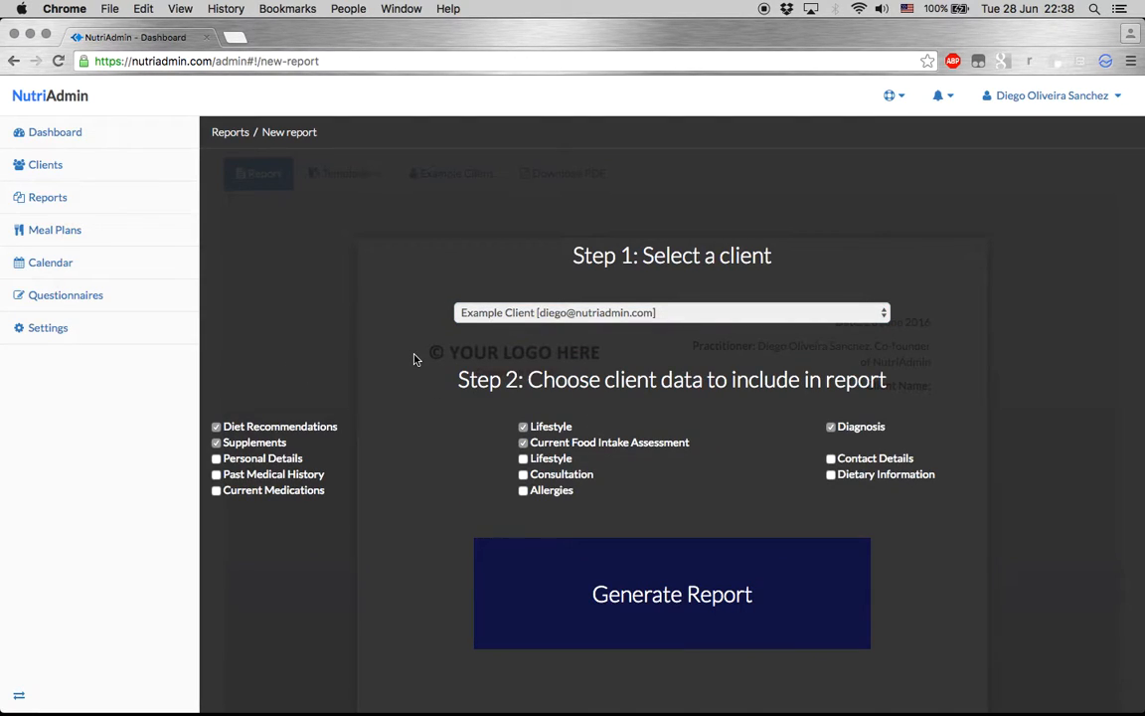
Exclude the Lifestyle and Diagnosis notes, keeping Diet Recommendations, Supplements and Current Food Intake Assessment, and generate the report
double_click(253, 442)
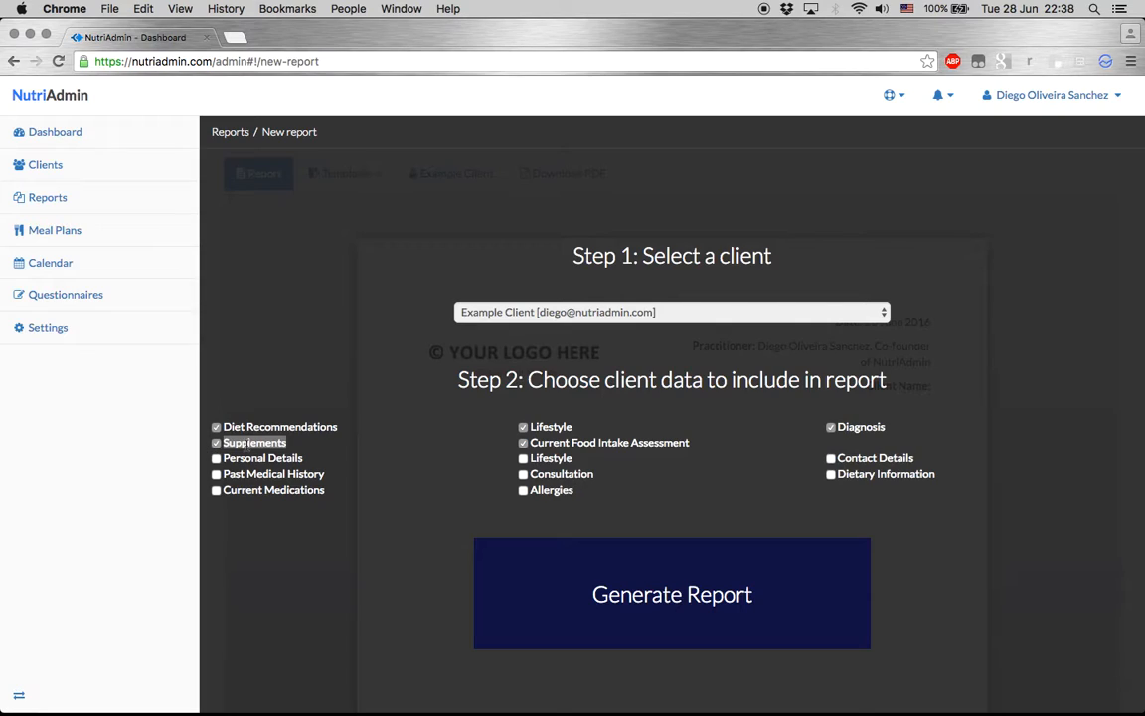
triple_click(295, 427)
left_click(475, 450)
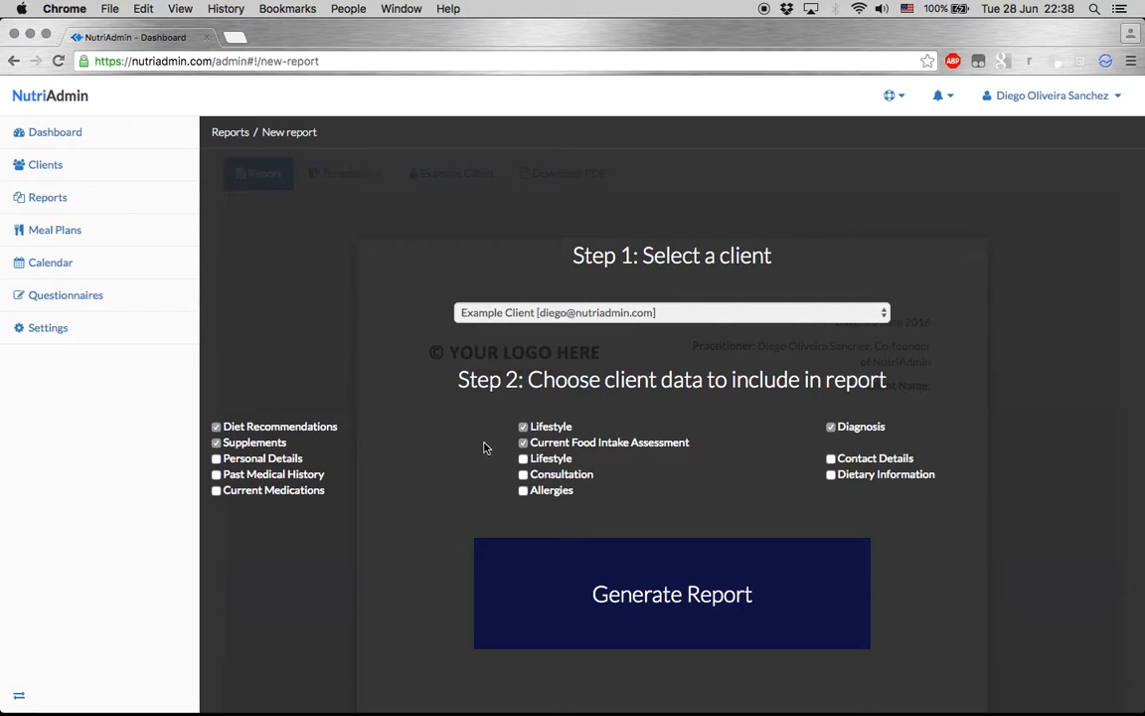
left_click(523, 428)
triple_click(250, 463)
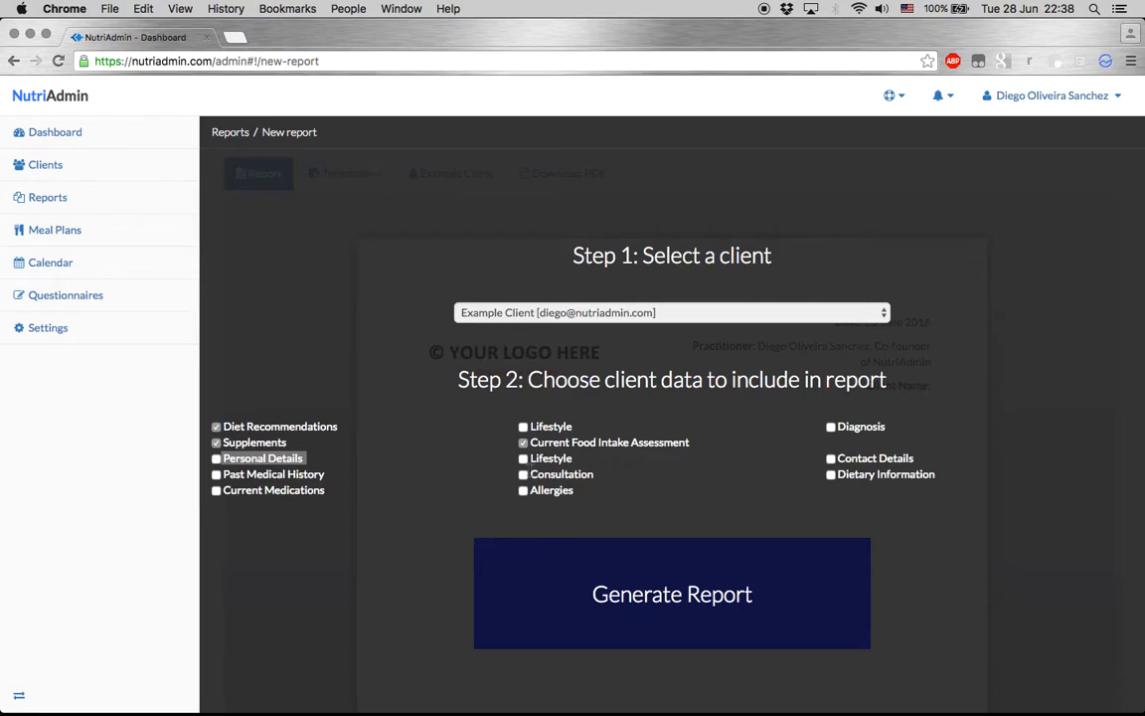
triple_click(550, 462)
left_click(433, 464)
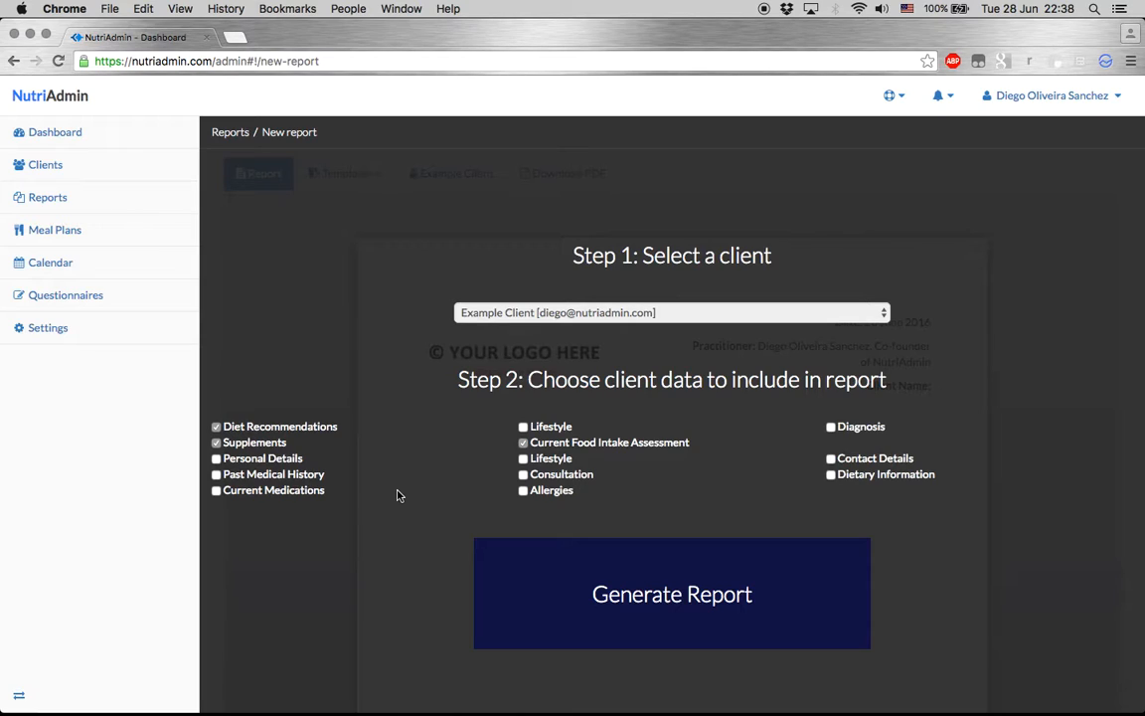
left_click(791, 615)
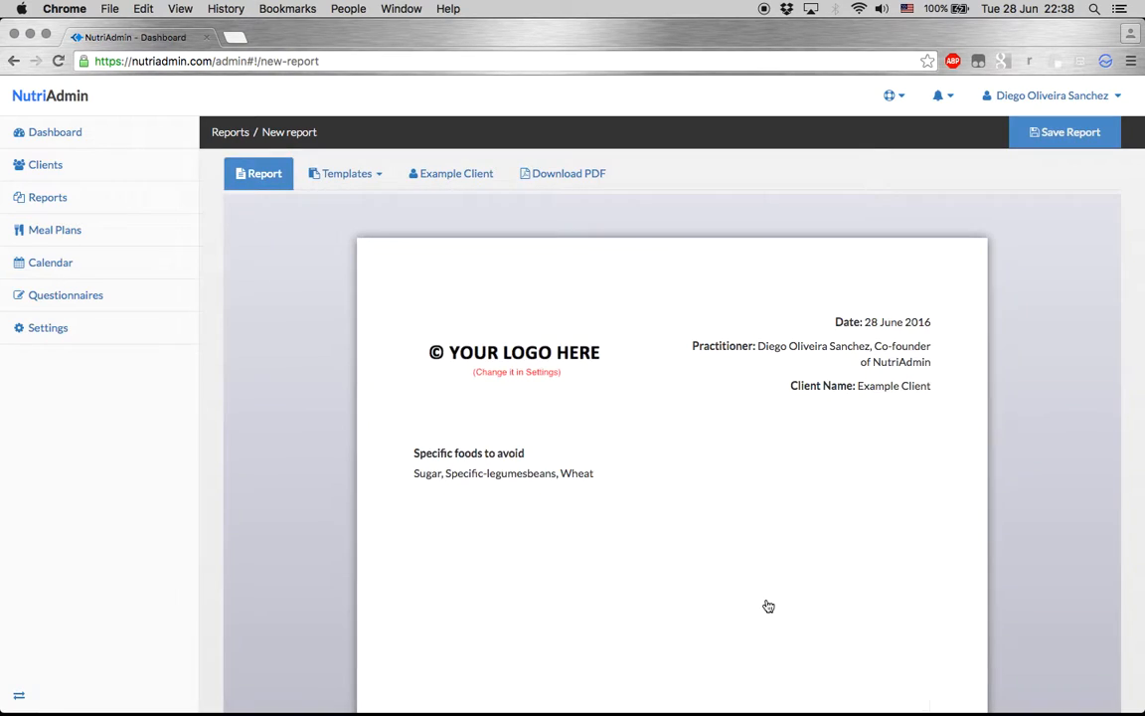
Look through the generated report's foods to avoid, supplement table, comments and meal recommendations
scroll(363, 476, "down", 5)
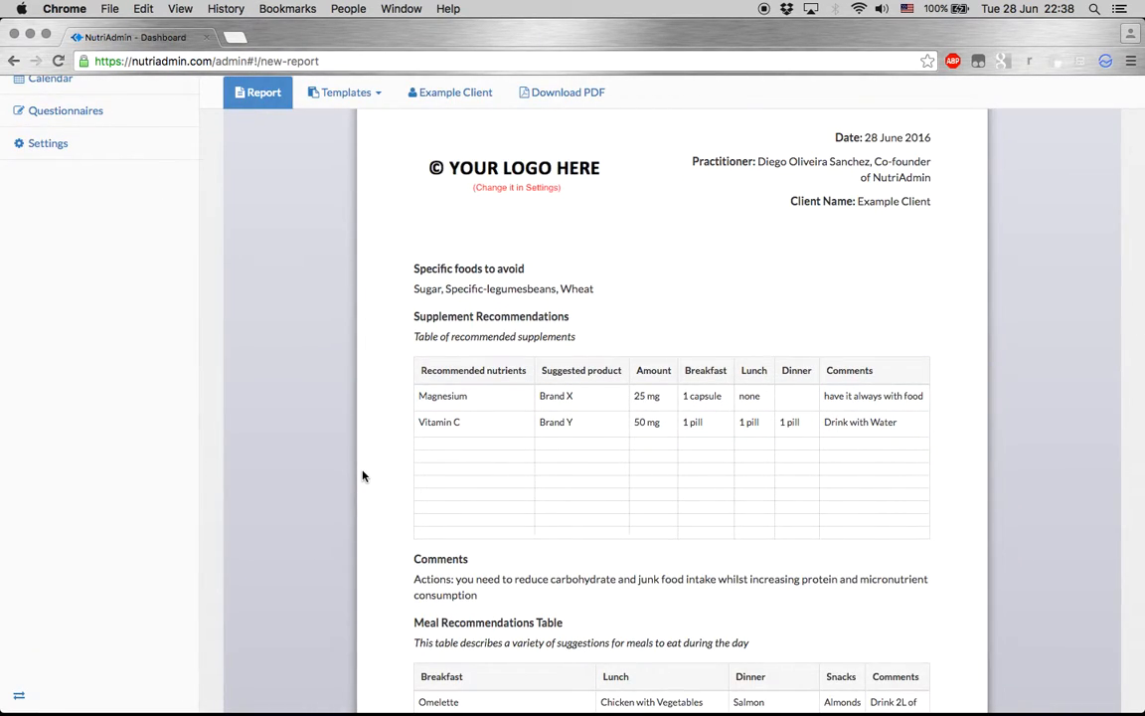
scroll(363, 476, "down", 2)
scroll(363, 476, "down", 2)
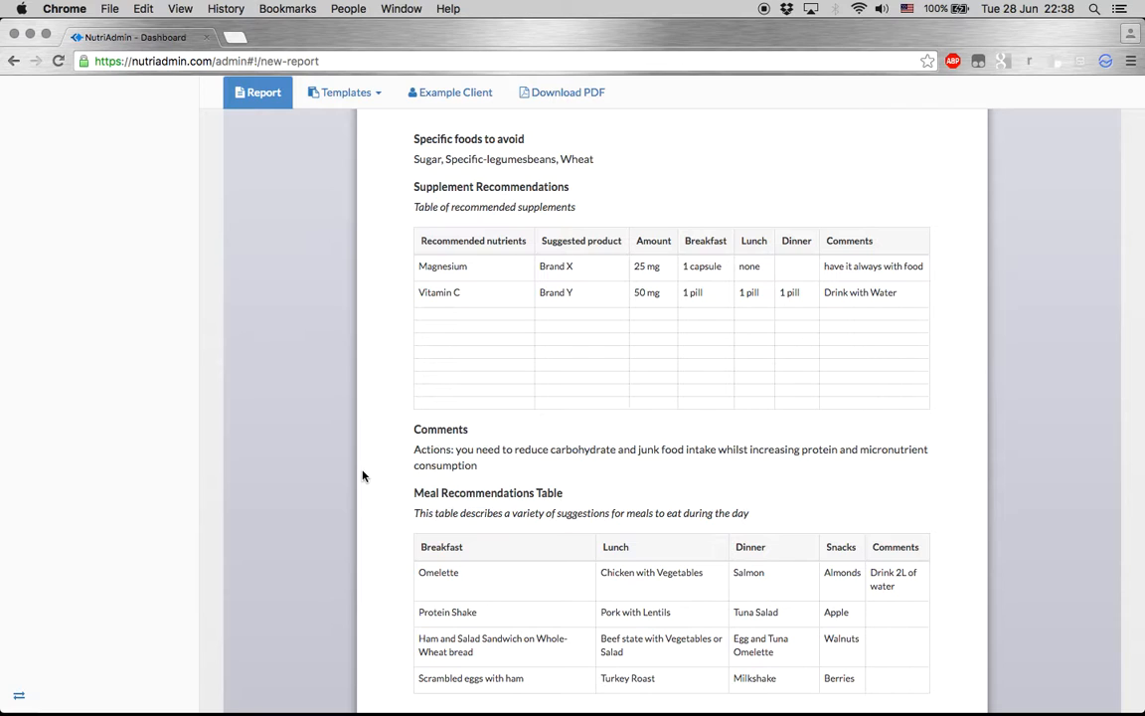
scroll(363, 476, "down", 1)
right_click(362, 474)
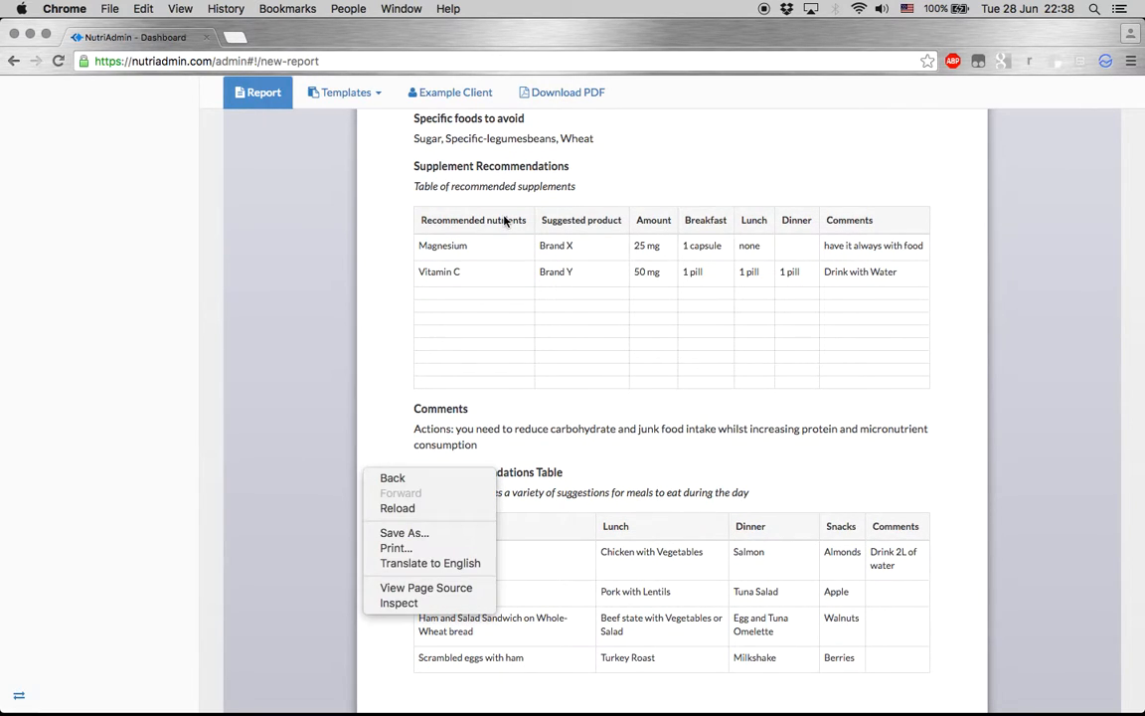
left_click(356, 334)
scroll(355, 390, "up", 10)
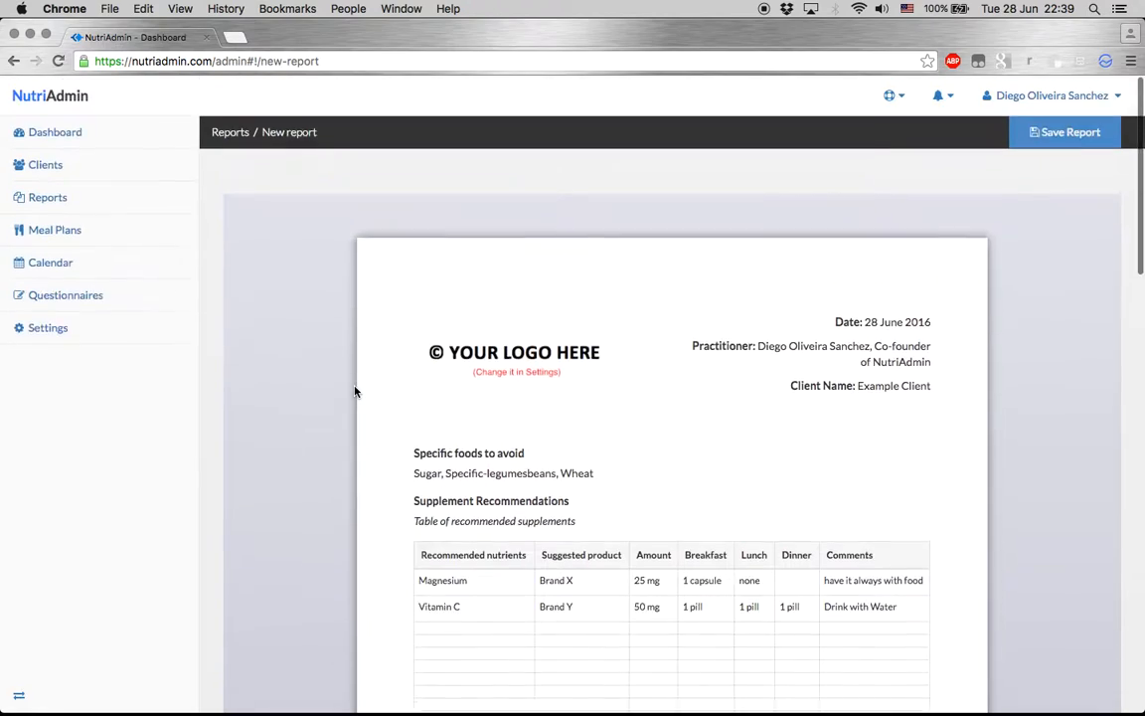
scroll(388, 119, "down", 5)
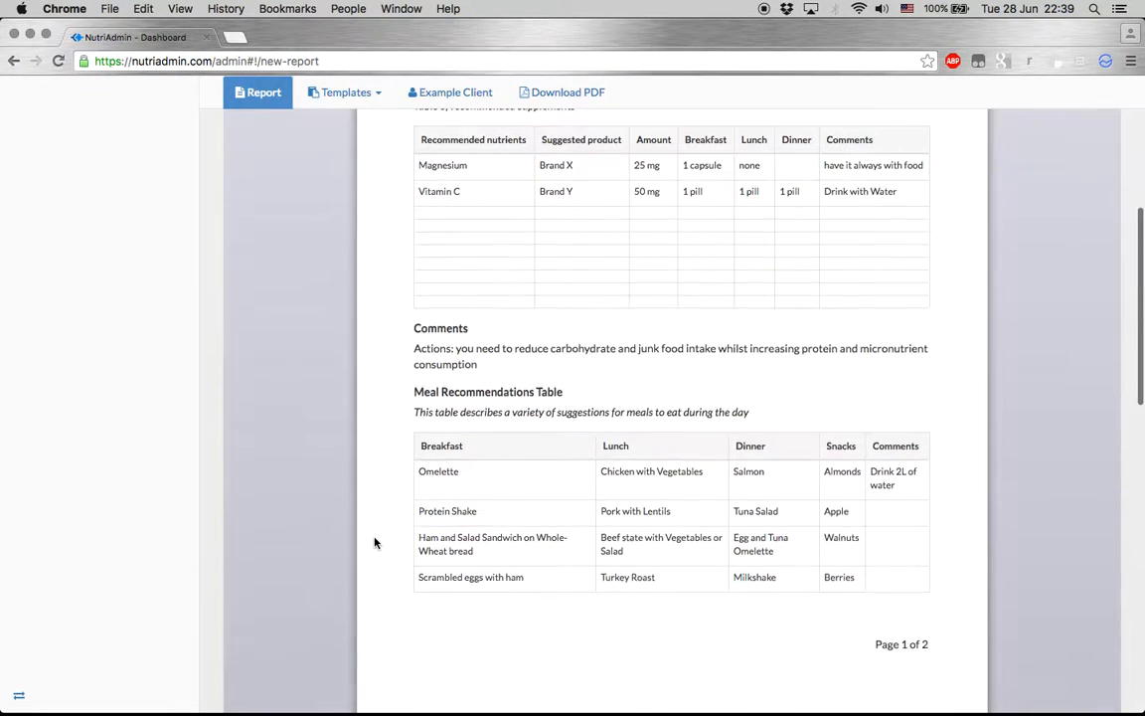
scroll(376, 532, "up", 3)
mouse_move(477, 350)
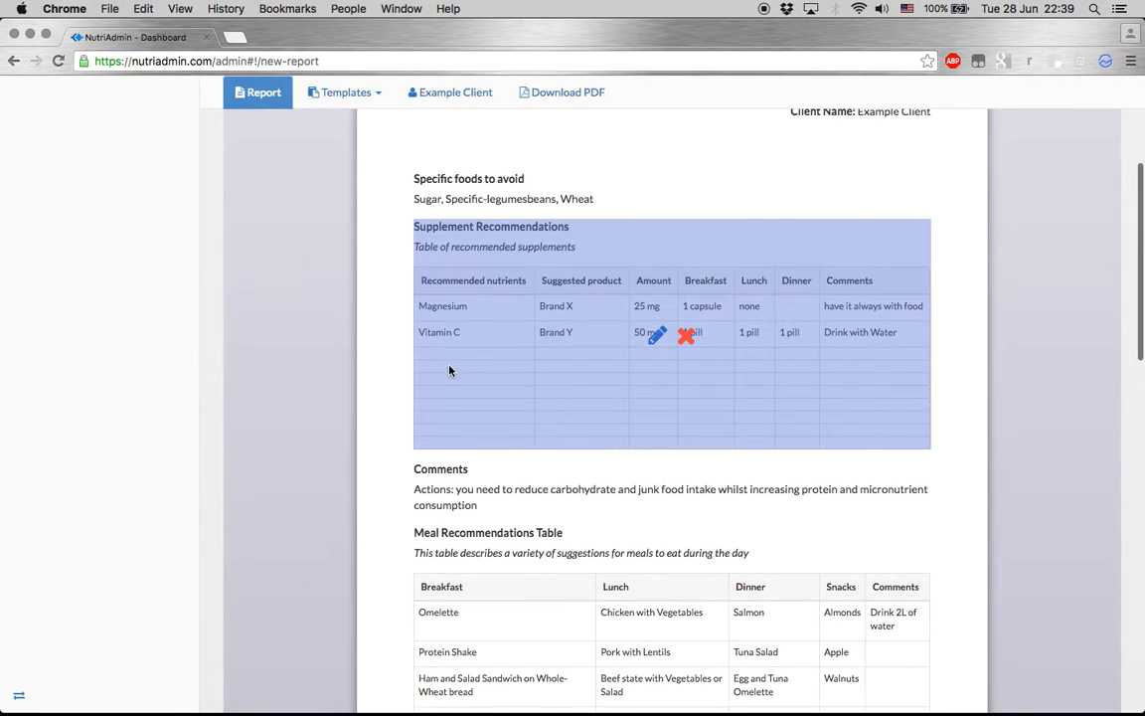
scroll(384, 509, "down", 4)
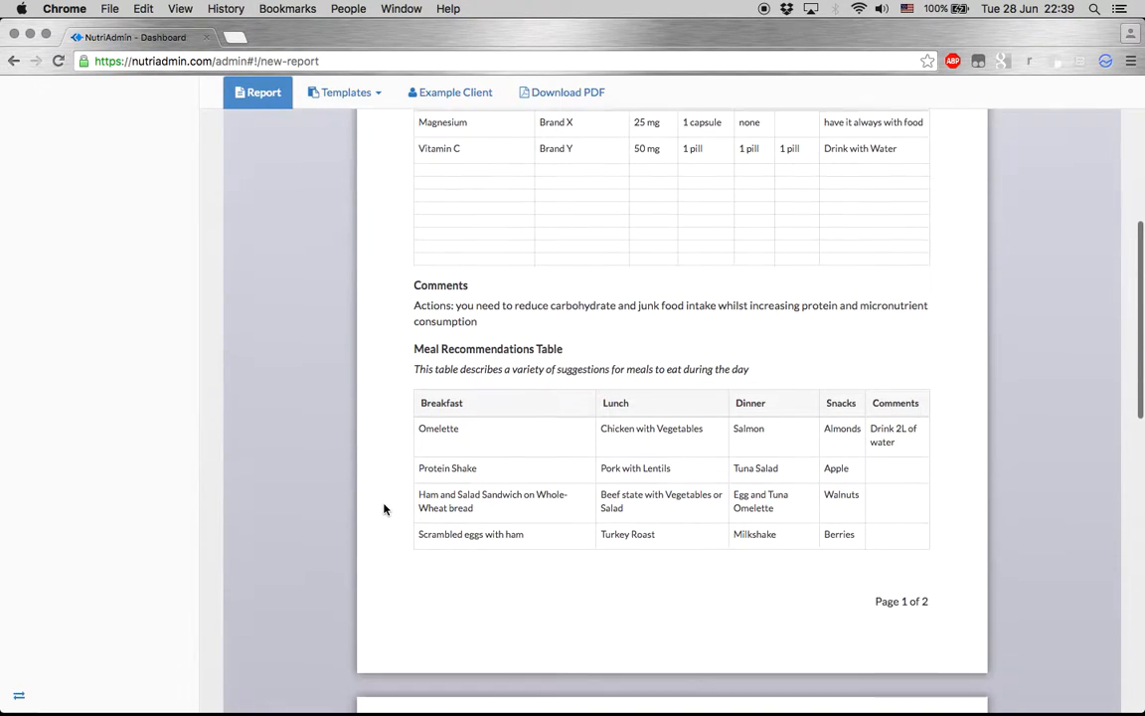
scroll(384, 509, "down", 2)
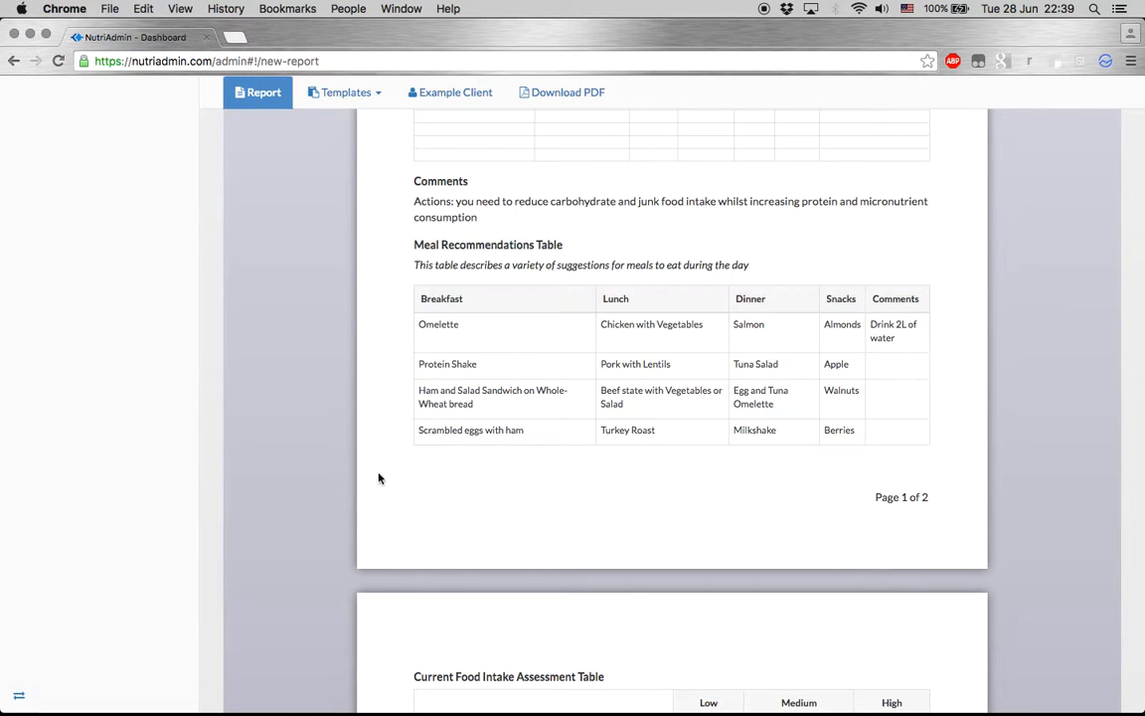
In the report's Current Food Intake Assessment Table, set Protein, Animal Protein, Vegetable Protein, Fish, Fats, Omega 6 and Trans Fats to Medium and save
scroll(319, 483, "down", 10)
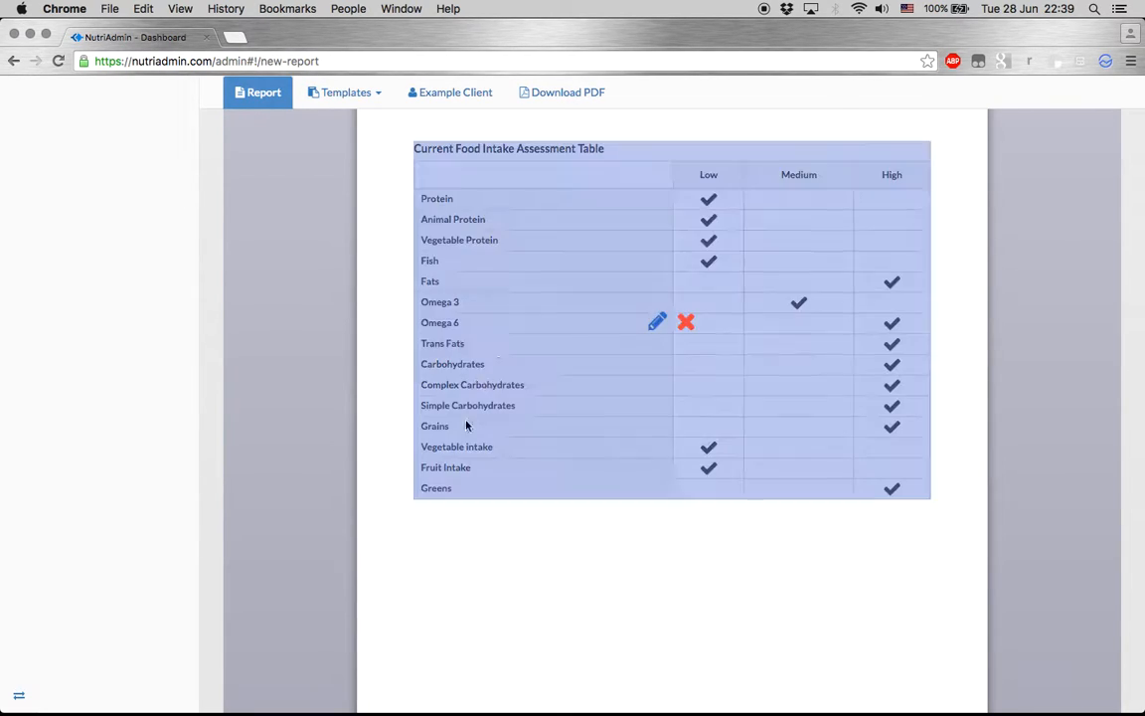
left_click(658, 325)
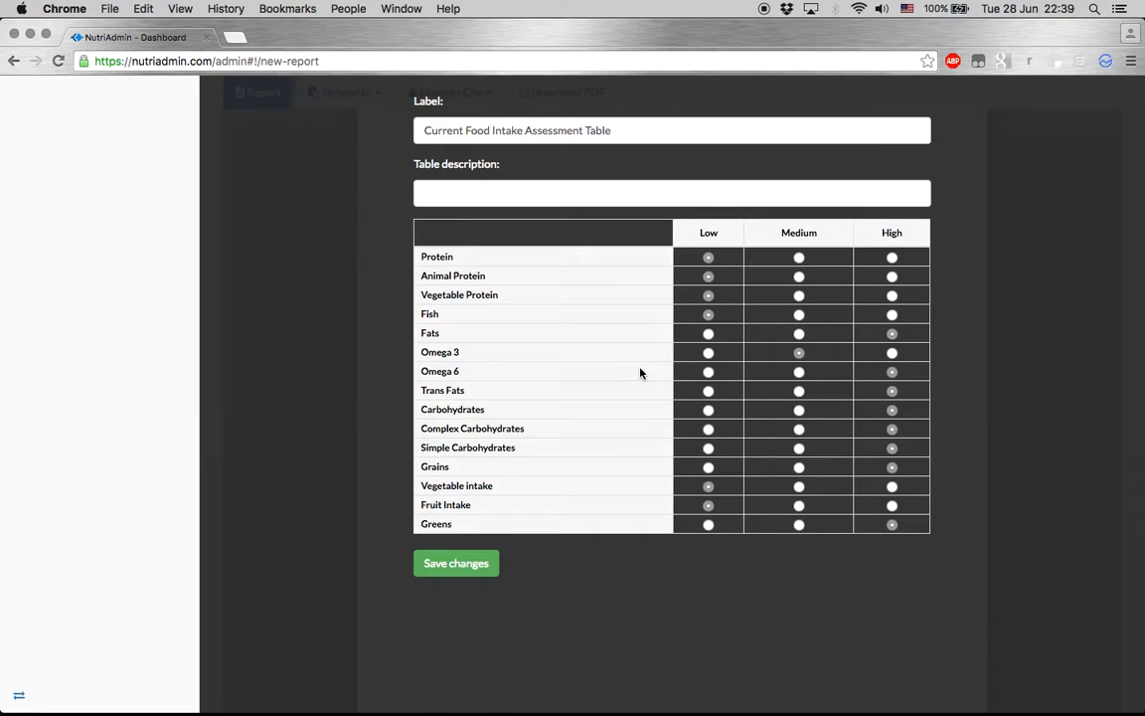
left_click(800, 259)
left_click(800, 277)
left_click(798, 296)
left_click(798, 315)
left_click(799, 333)
left_click(799, 371)
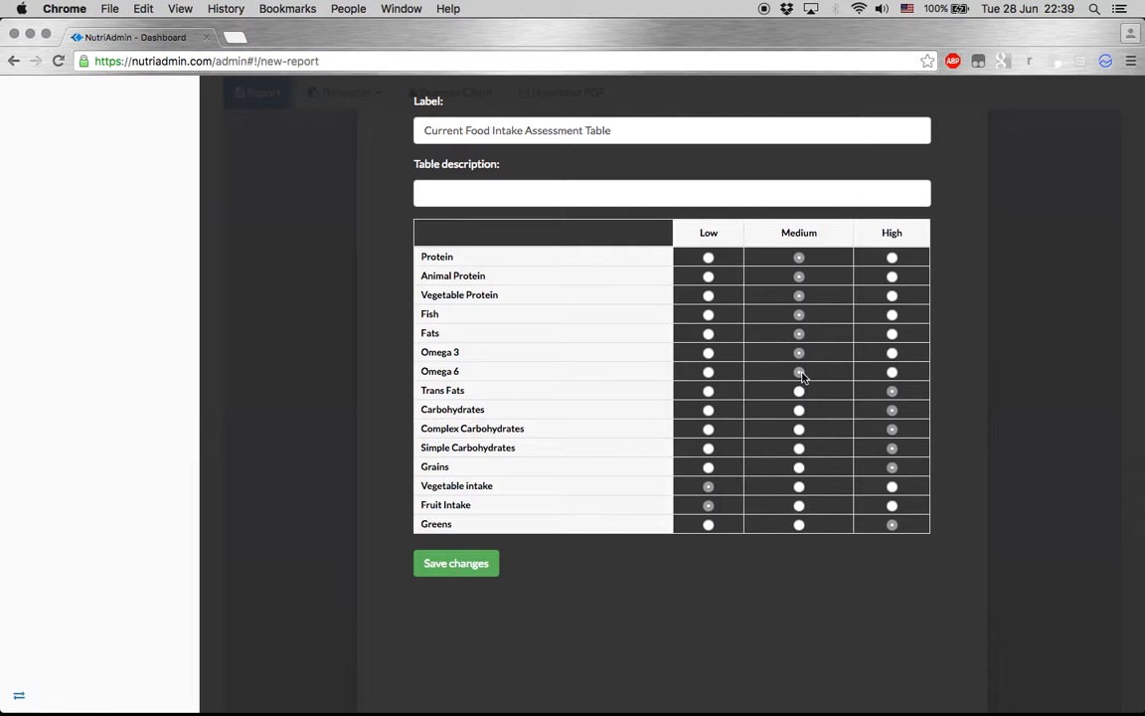
left_click(799, 390)
left_click(470, 563)
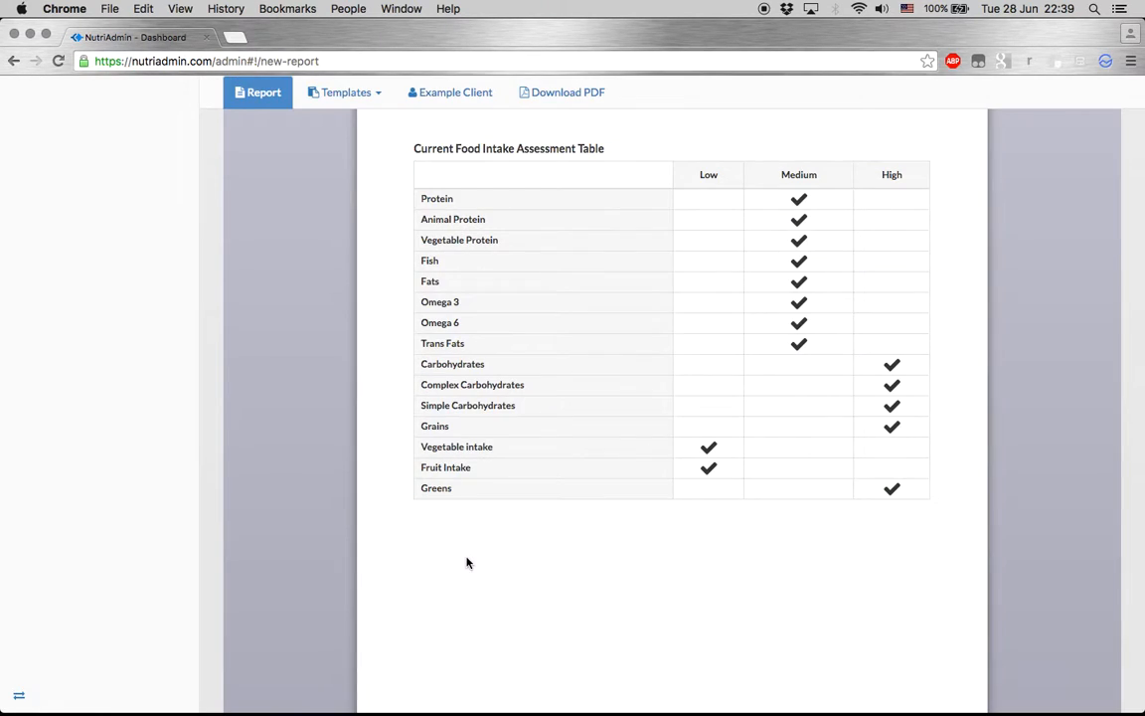
mouse_move(725, 188)
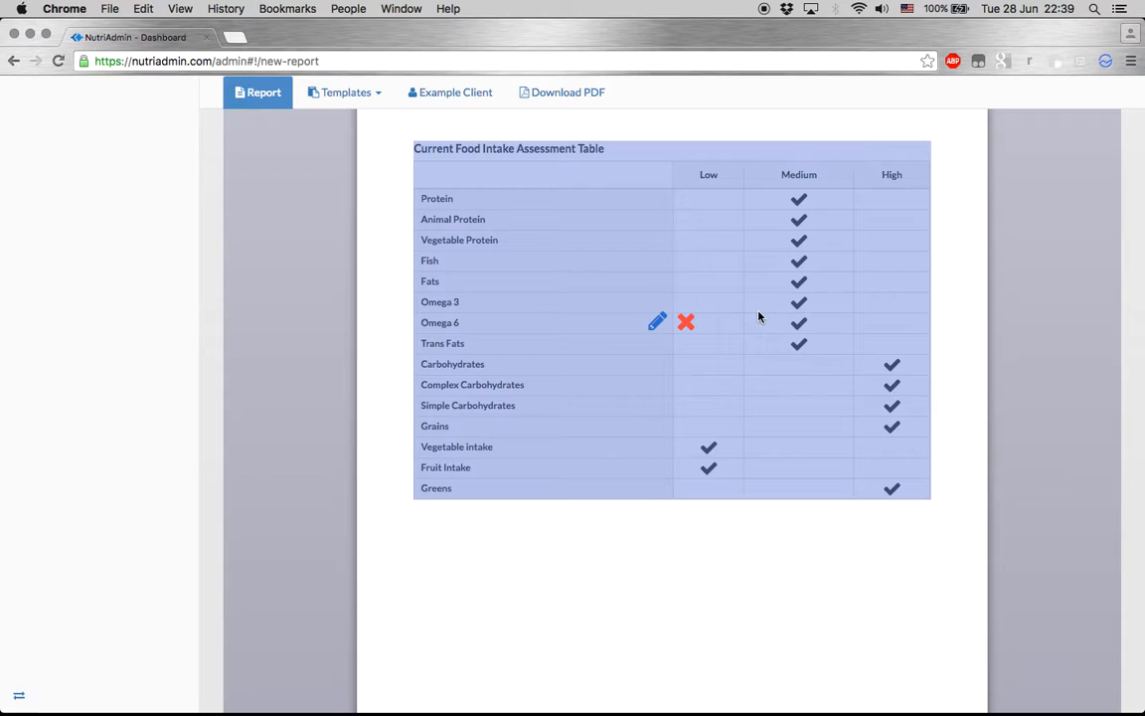
Delete the Current Food Intake Assessment Table from the report
scroll(375, 281, "up", 10)
scroll(376, 281, "down", 15)
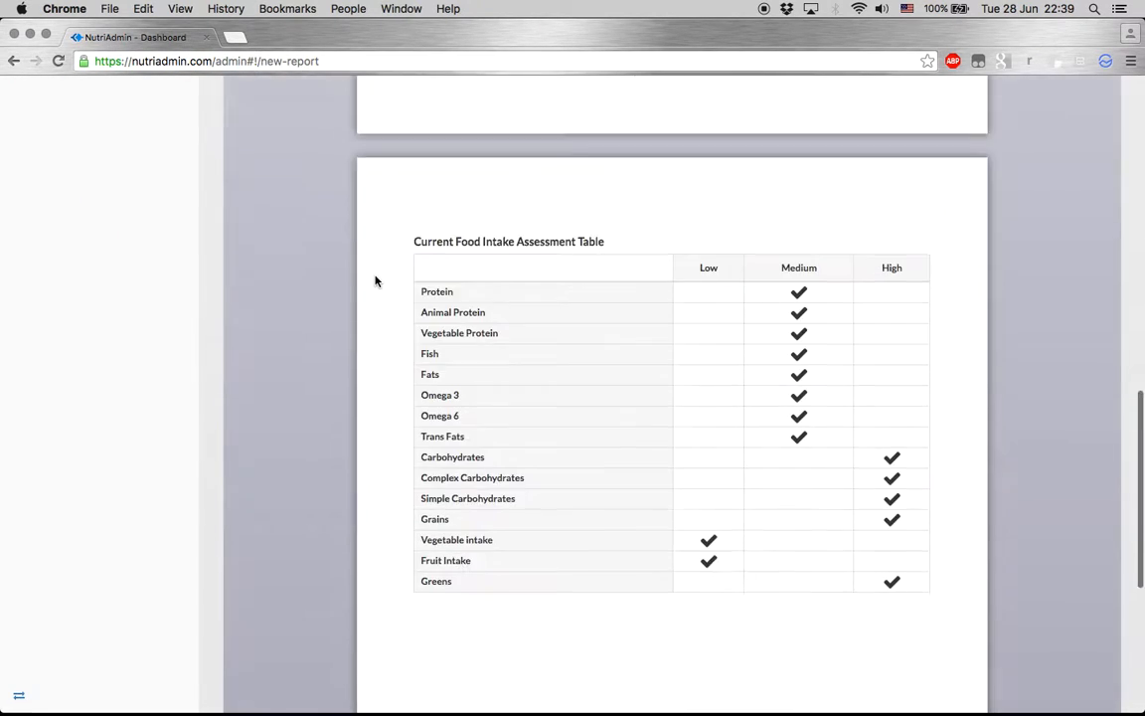
scroll(375, 278, "up", 5)
mouse_move(528, 374)
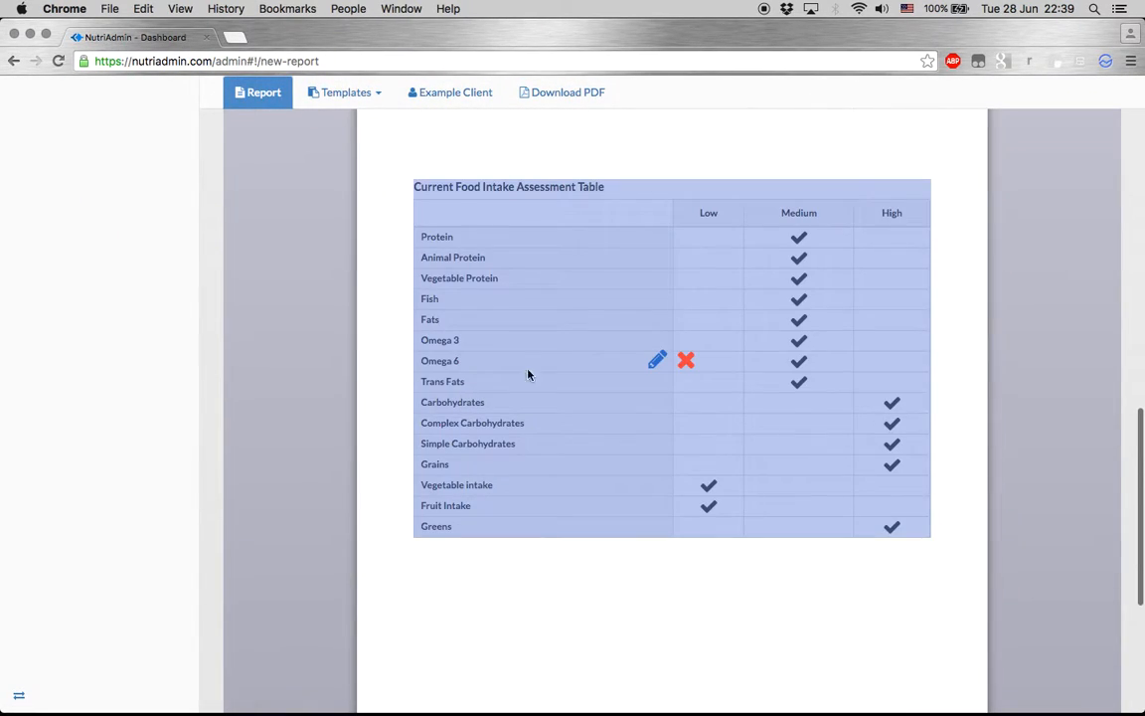
left_click(686, 362)
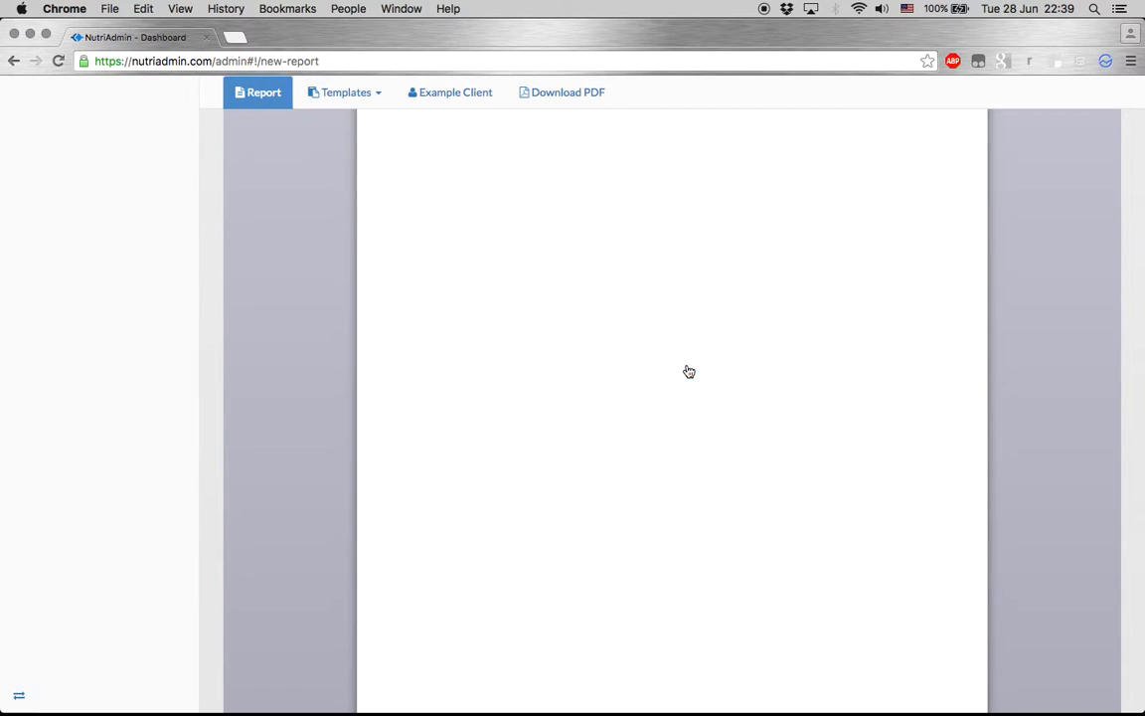
In the report's Specific foods to avoid section, tick Wheat, change the label to "Don't eat this foods" and save the changes
scroll(582, 362, "up", 2)
scroll(583, 361, "up", 10)
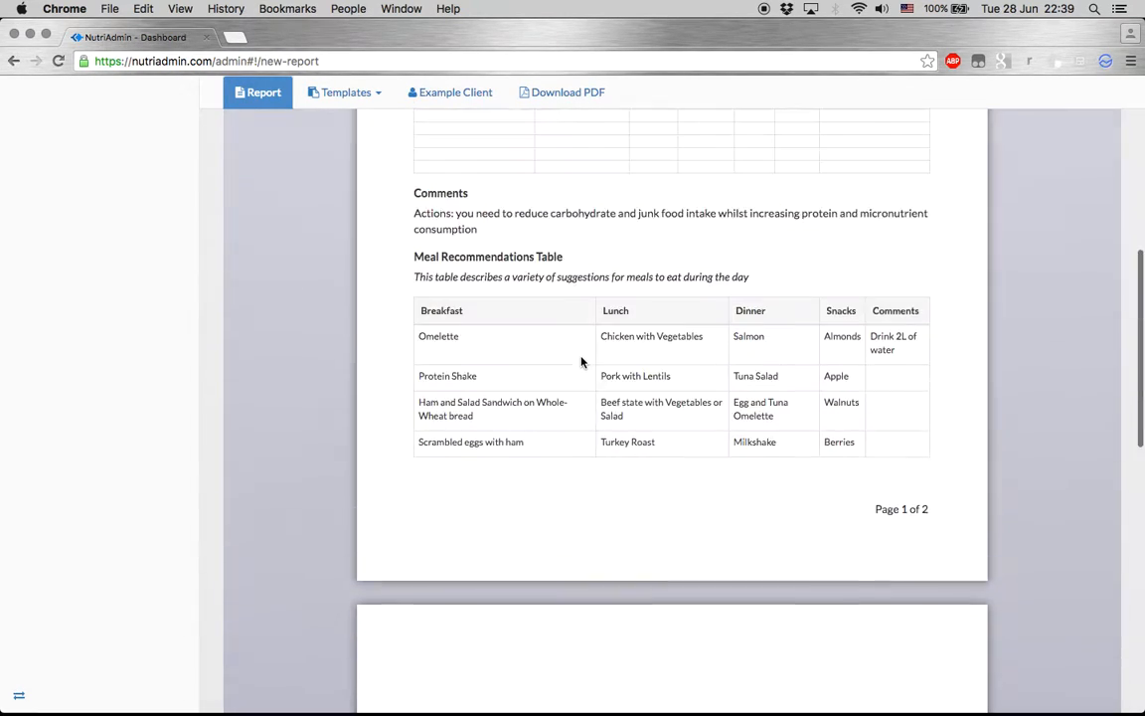
scroll(582, 362, "down", 2)
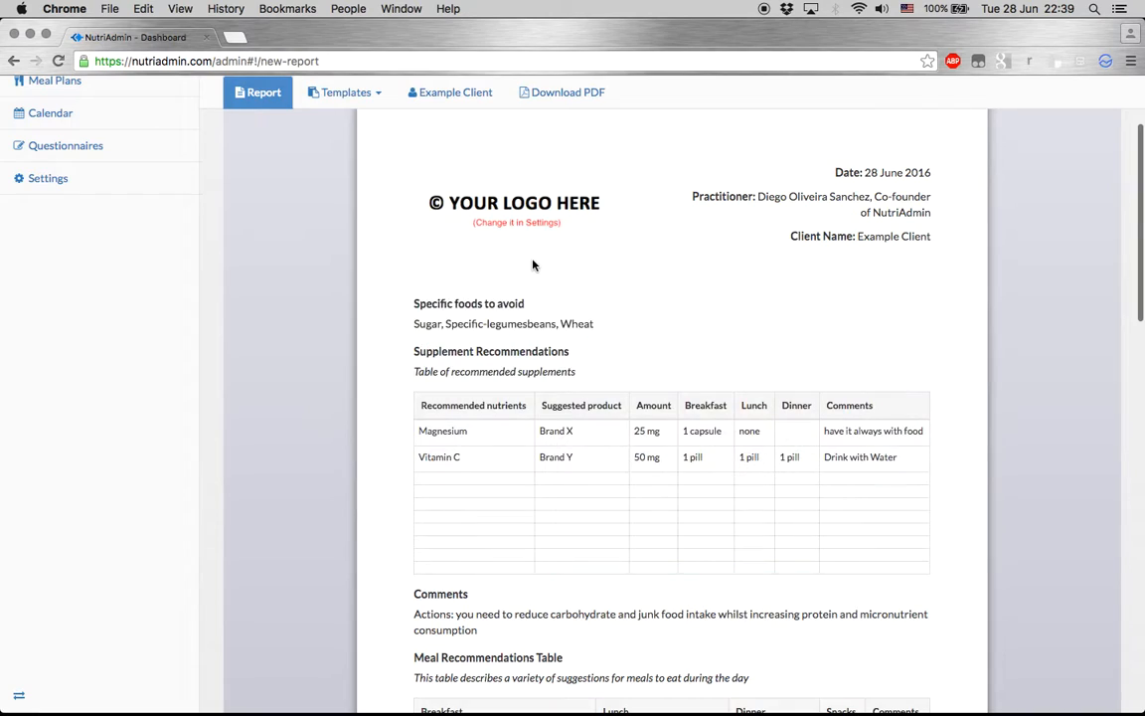
left_click(655, 319)
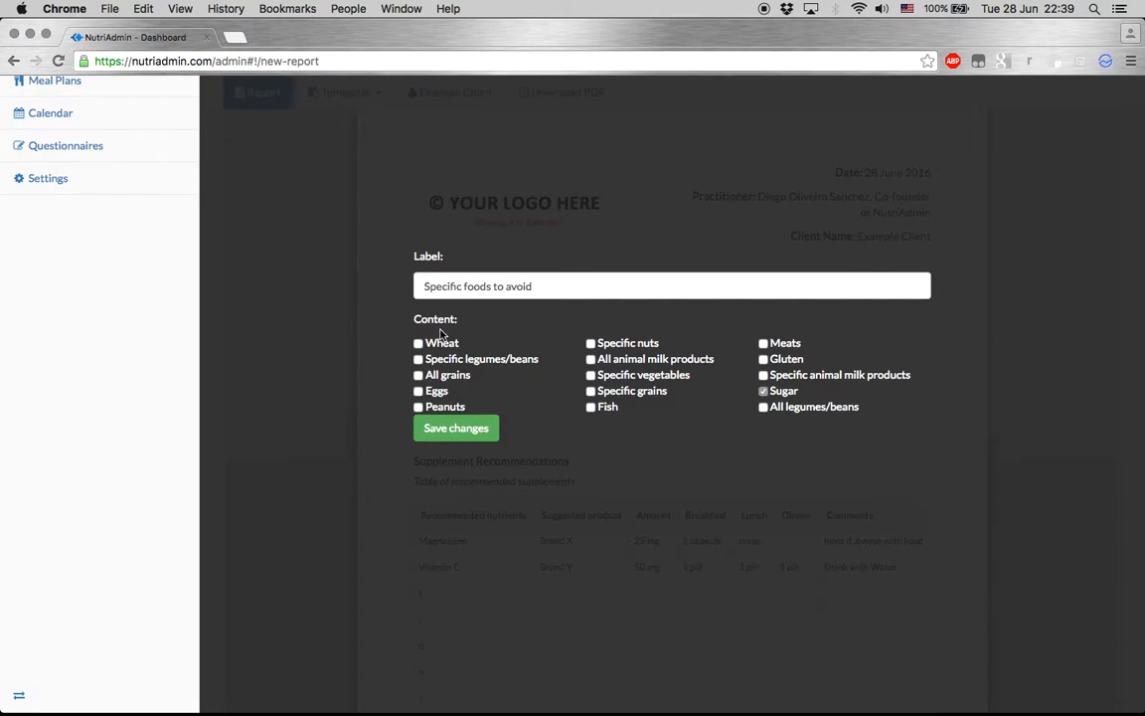
left_click(418, 344)
double_click(516, 277)
triple_click(516, 277)
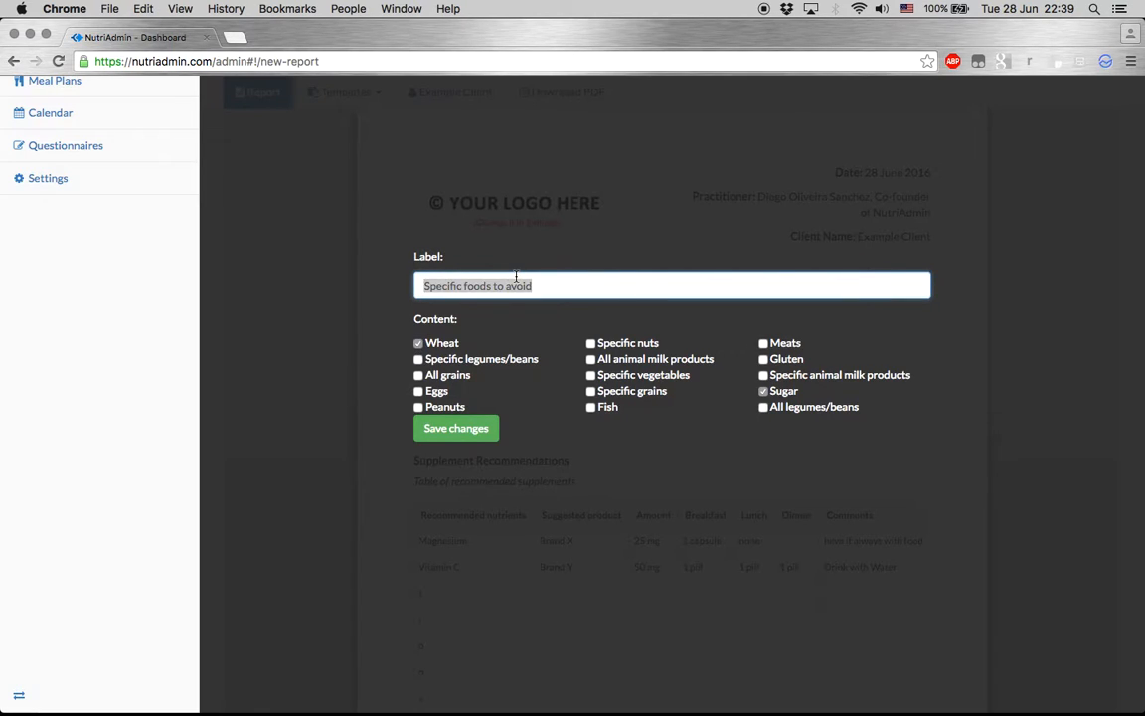
type("Don't eat this foods")
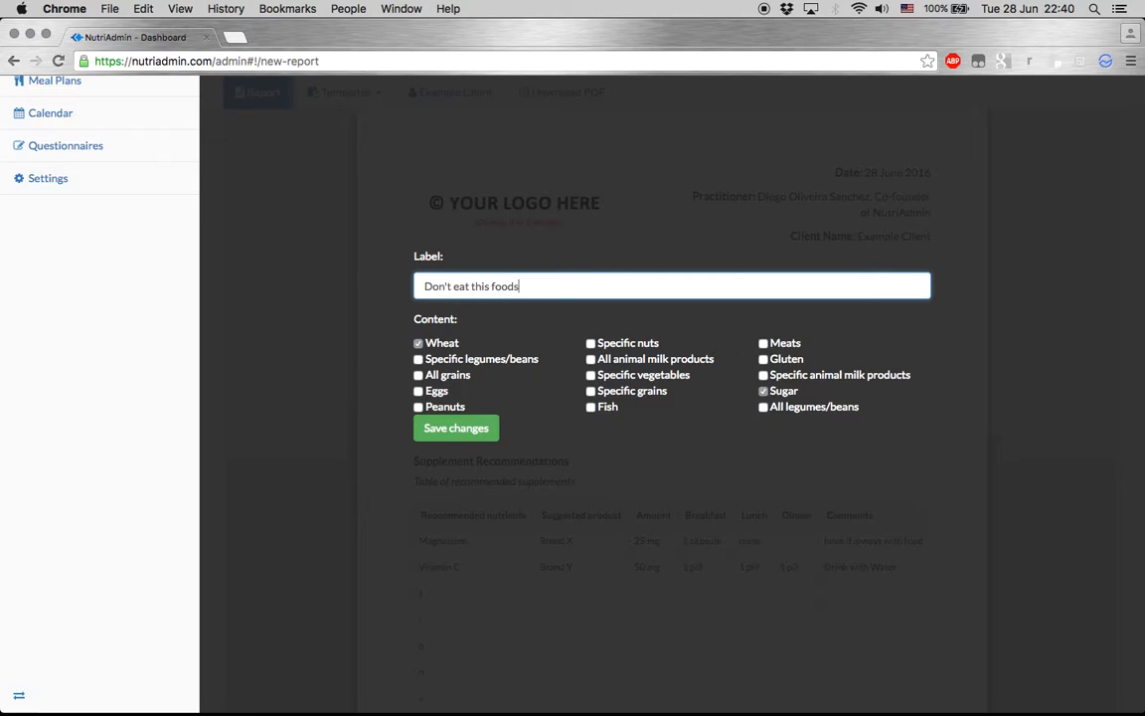
left_click(481, 425)
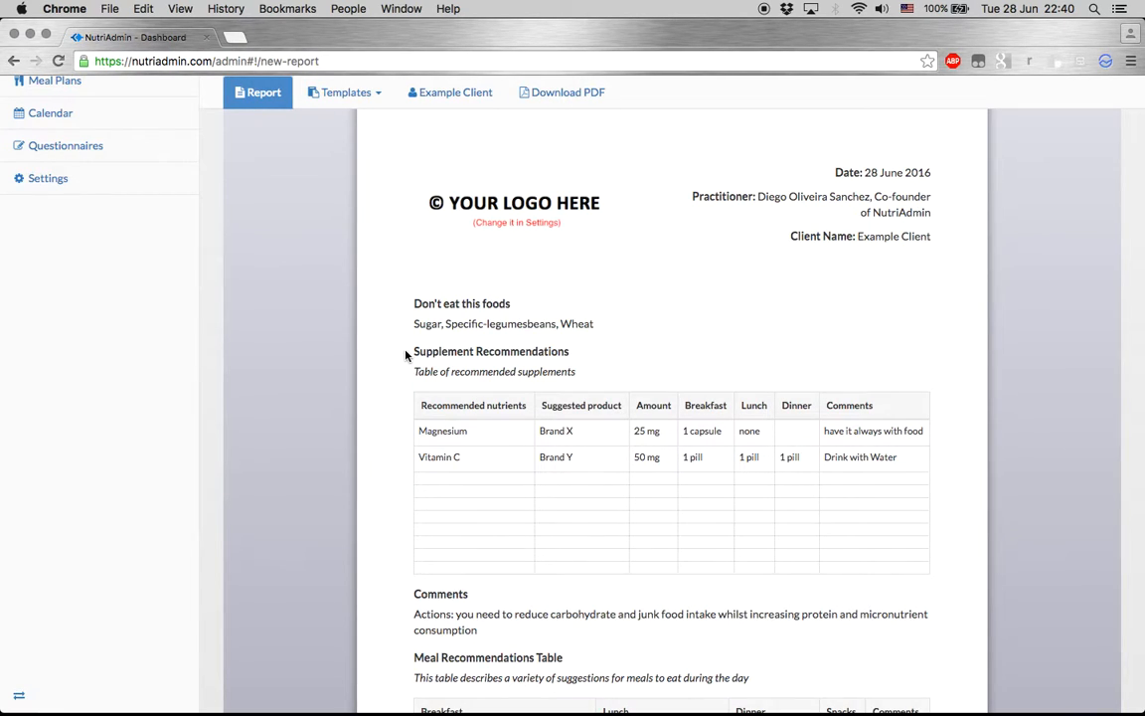
Look through Example Client's record and questionnaire summary, including when the answers were last updated, and return to the report
scroll(406, 354, "down", 5)
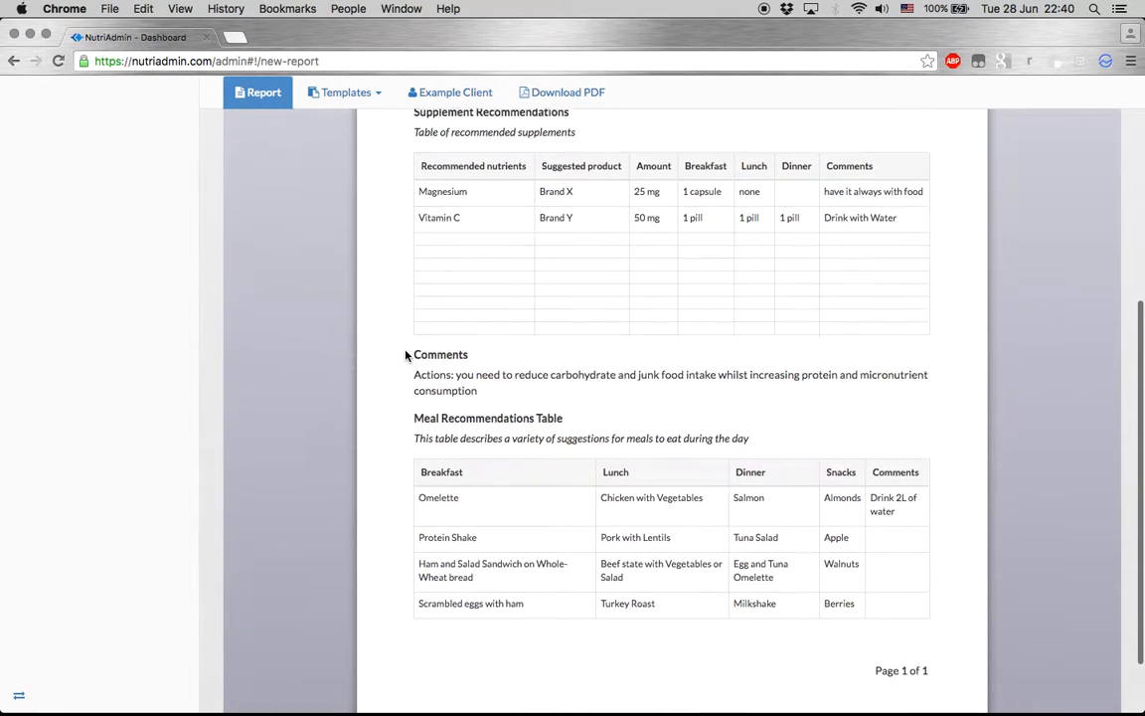
scroll(655, 223, "up", 8)
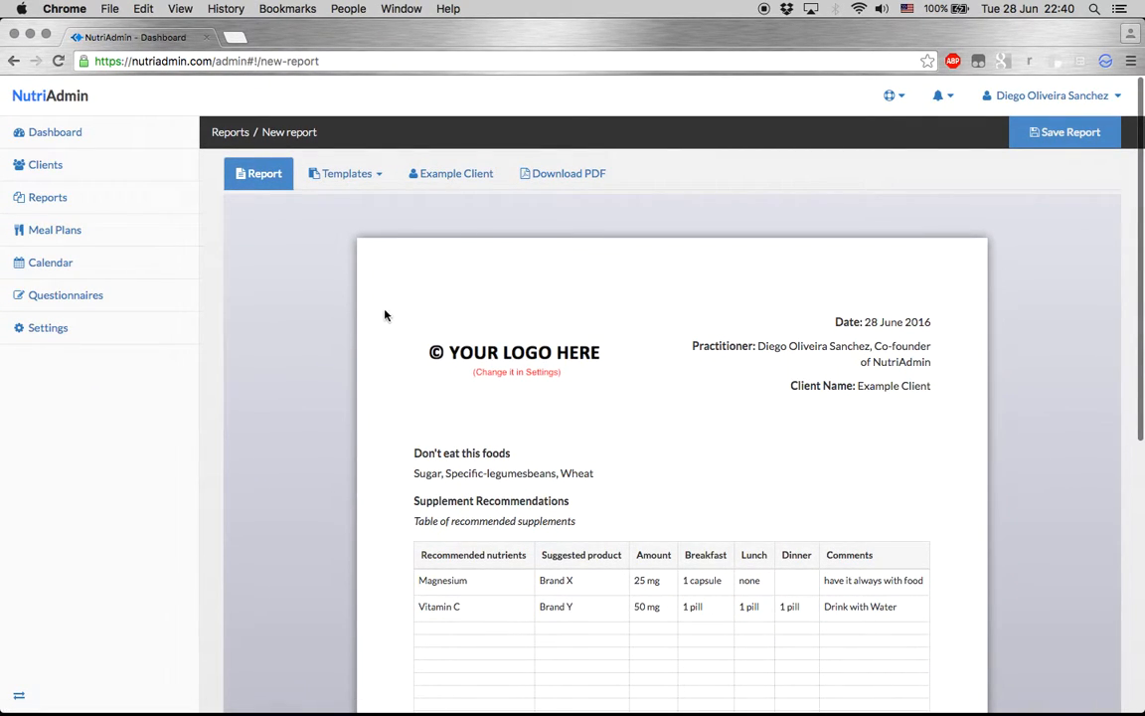
left_click(455, 175)
scroll(447, 238, "down", 4)
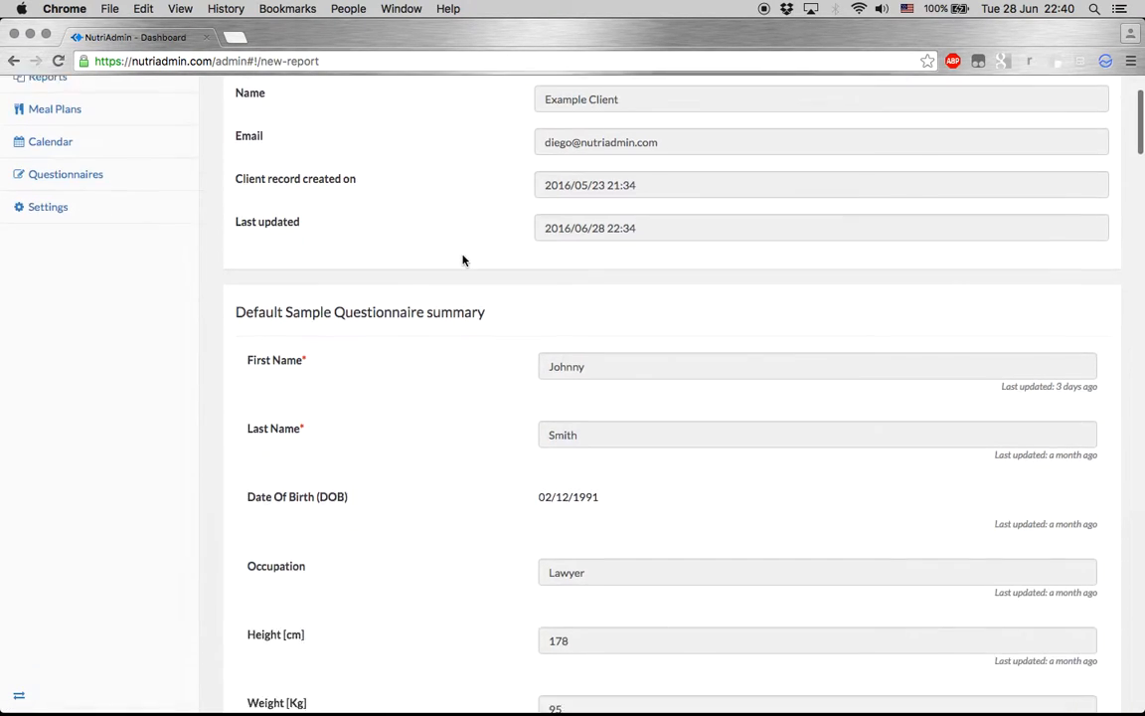
scroll(445, 459, "down", 15)
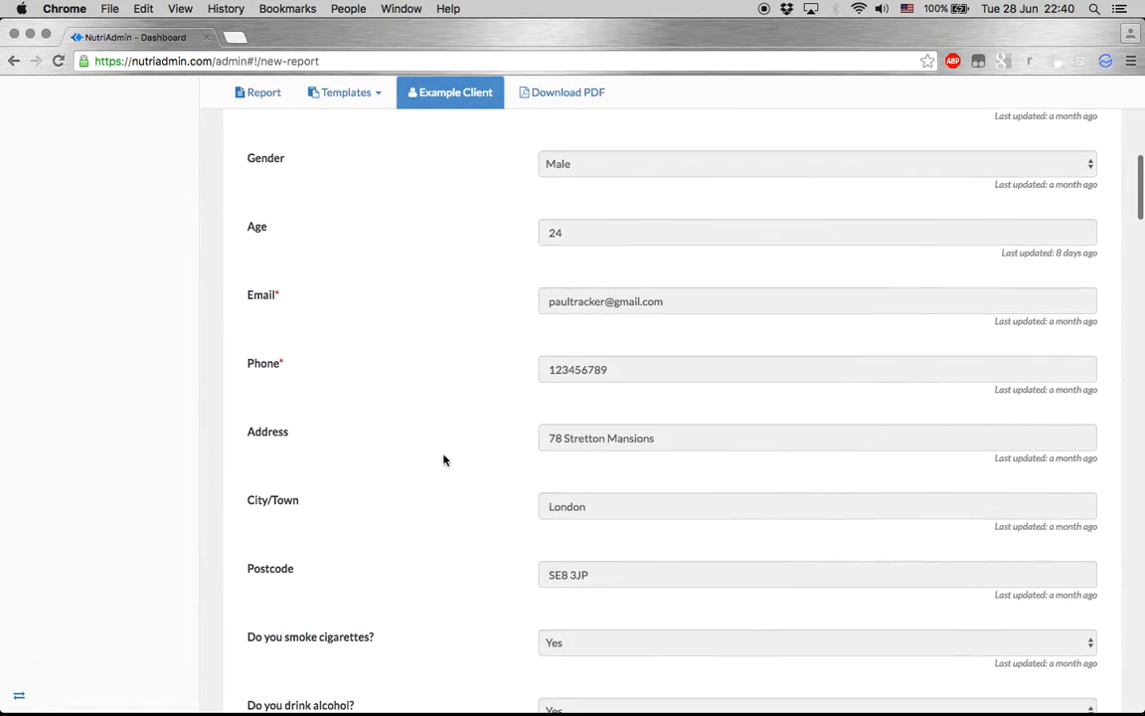
scroll(444, 459, "down", 15)
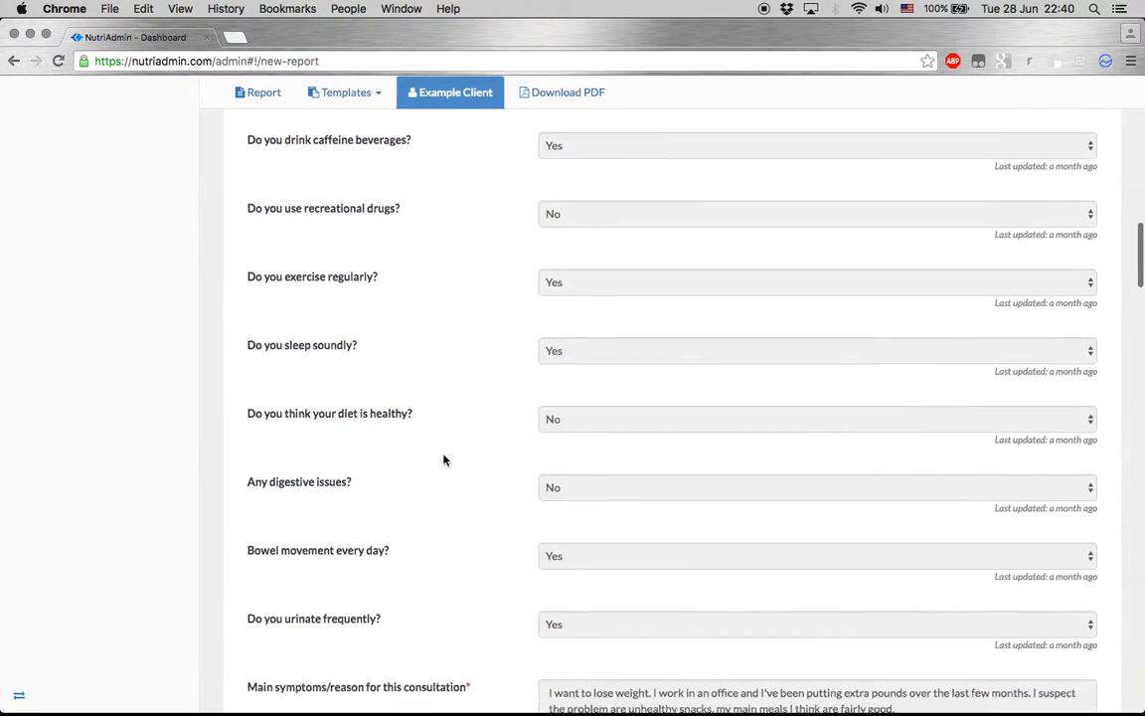
scroll(445, 459, "down", 3)
scroll(444, 459, "up", 10)
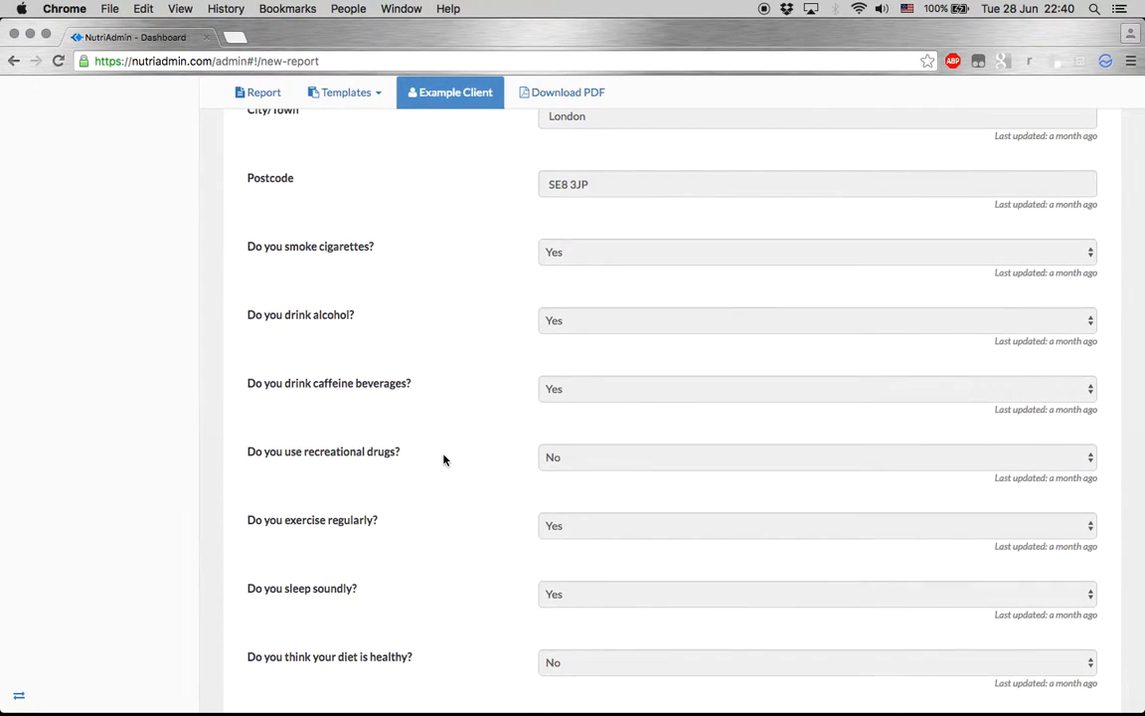
scroll(444, 459, "up", 10)
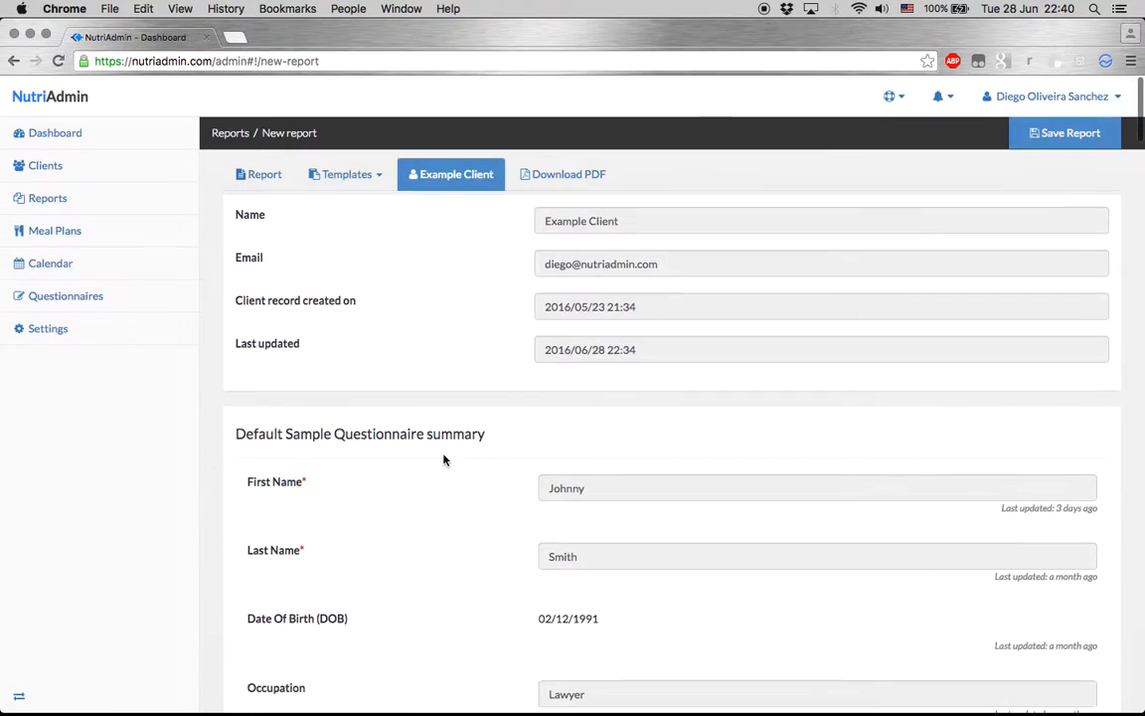
scroll(444, 459, "down", 5)
scroll(961, 474, "down", 4)
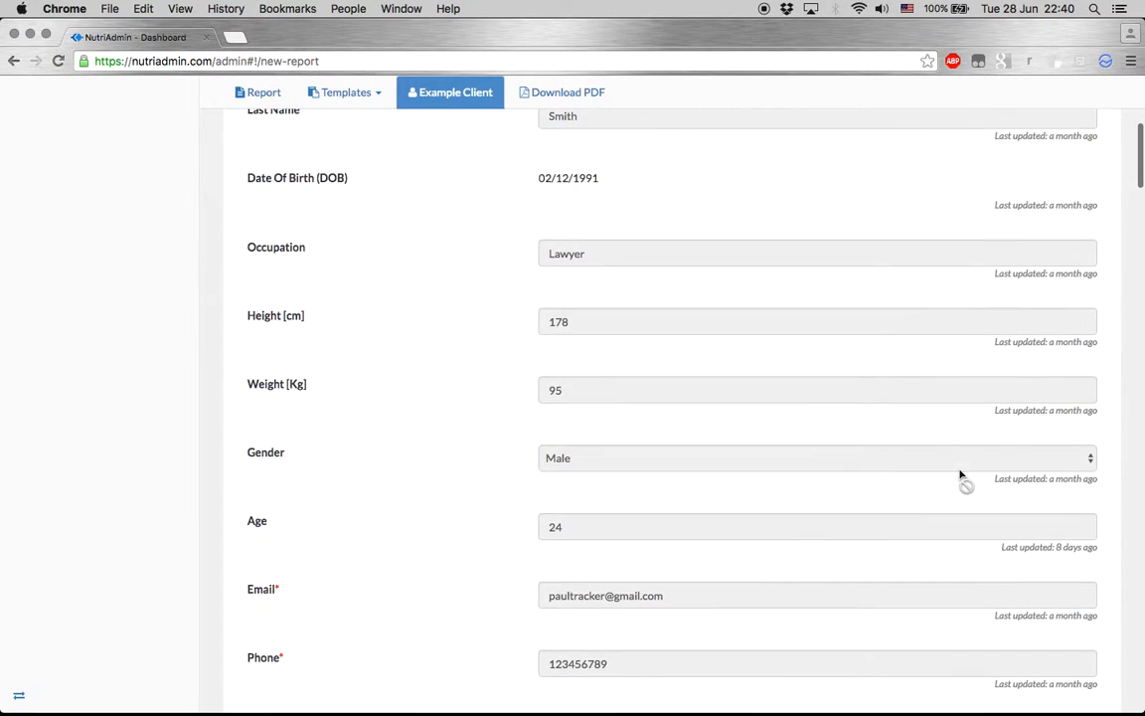
triple_click(1081, 480)
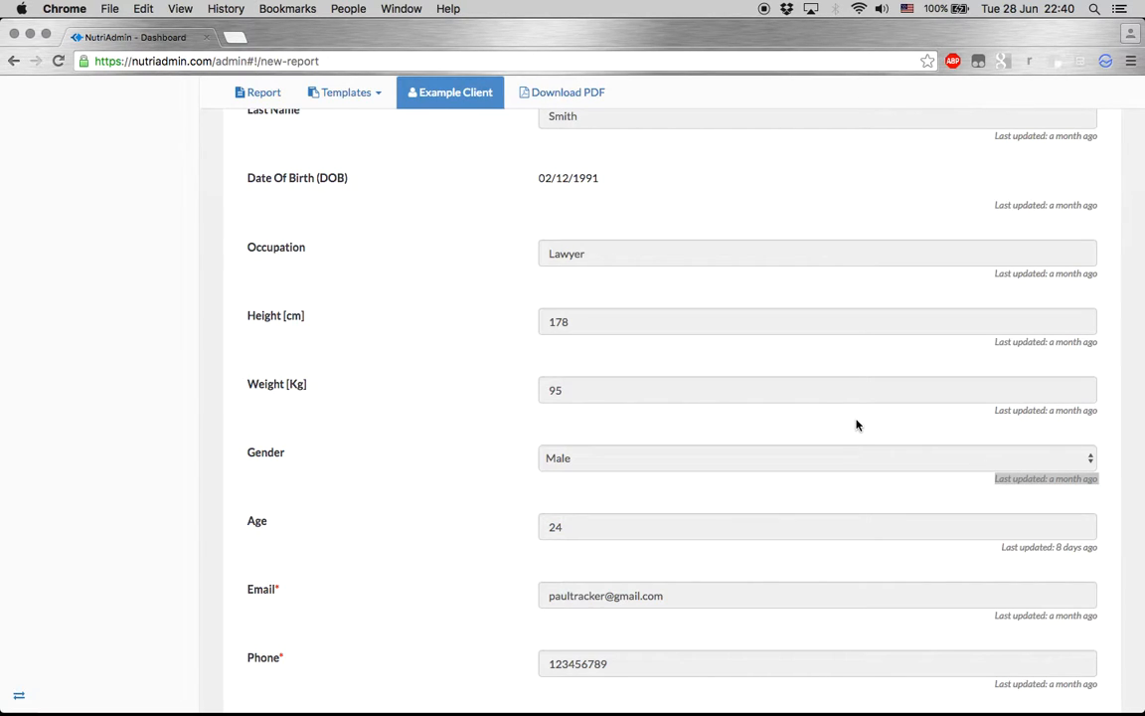
left_click(407, 433)
scroll(406, 432, "up", 10)
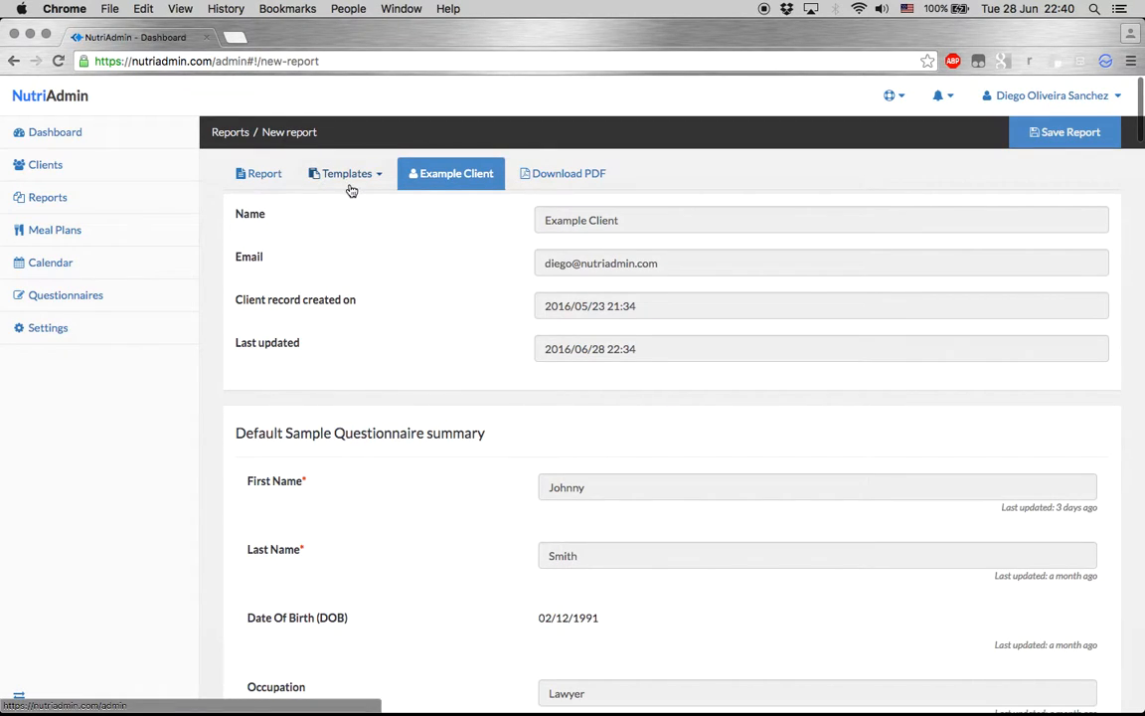
left_click(256, 173)
scroll(481, 362, "down", 2)
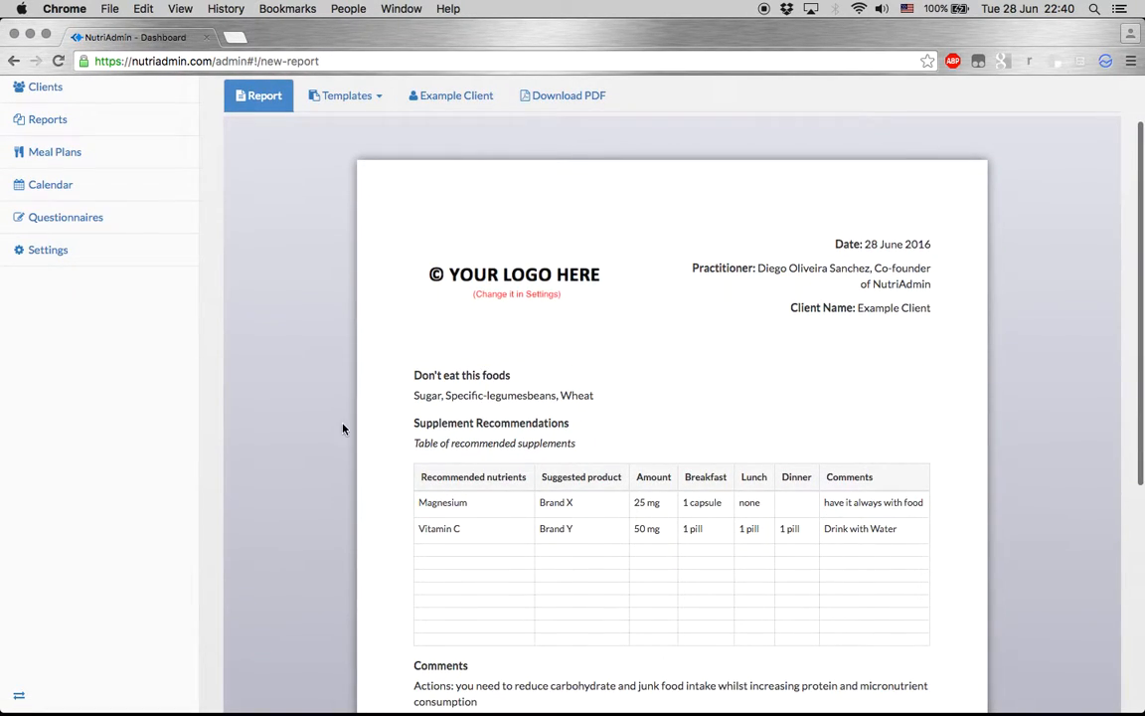
scroll(343, 378, "up", 2)
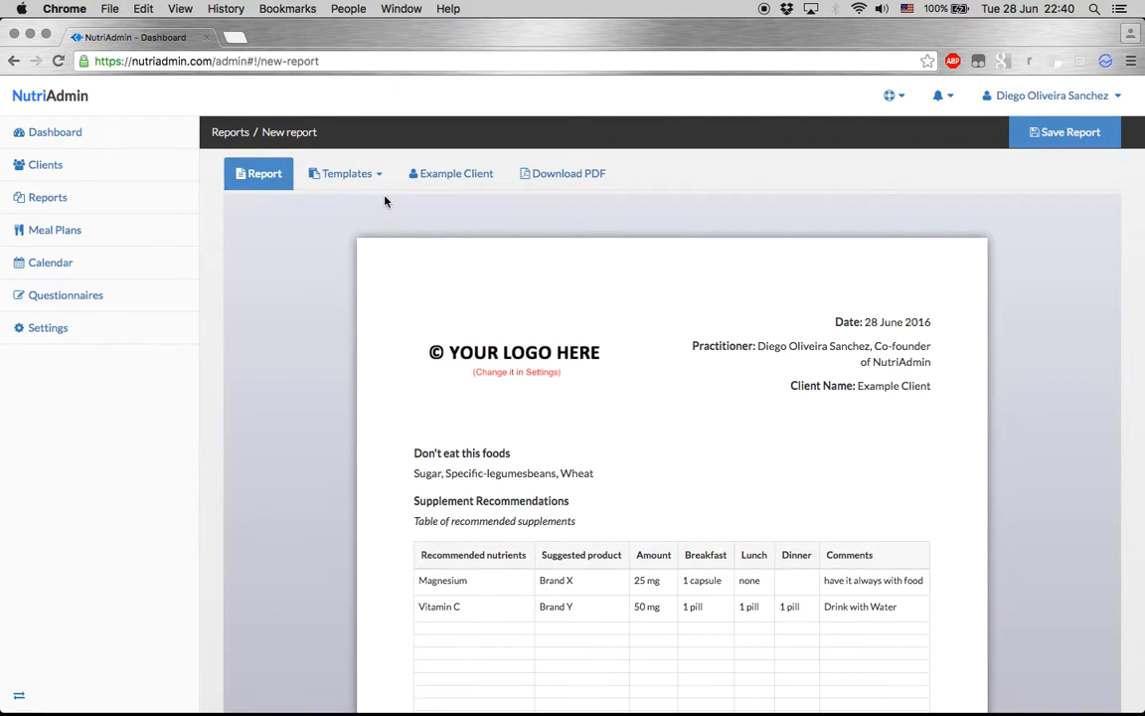
Check when Example Client's record was created, and return to the report to look over its contents
left_click(415, 173)
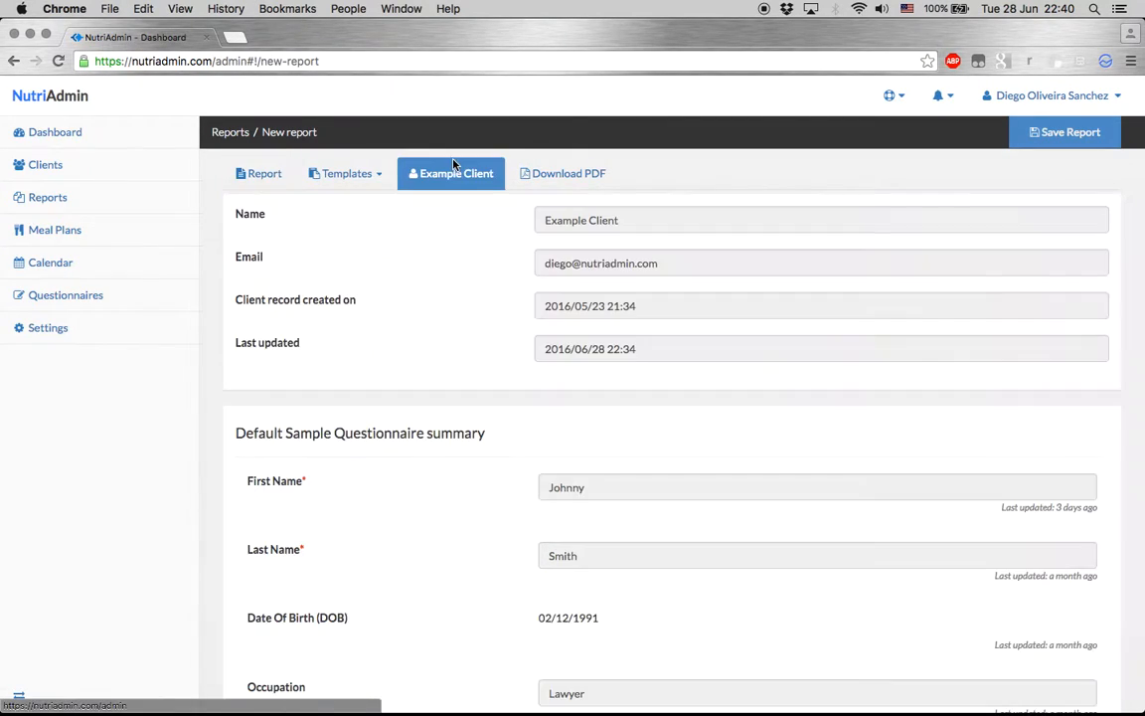
triple_click(605, 312)
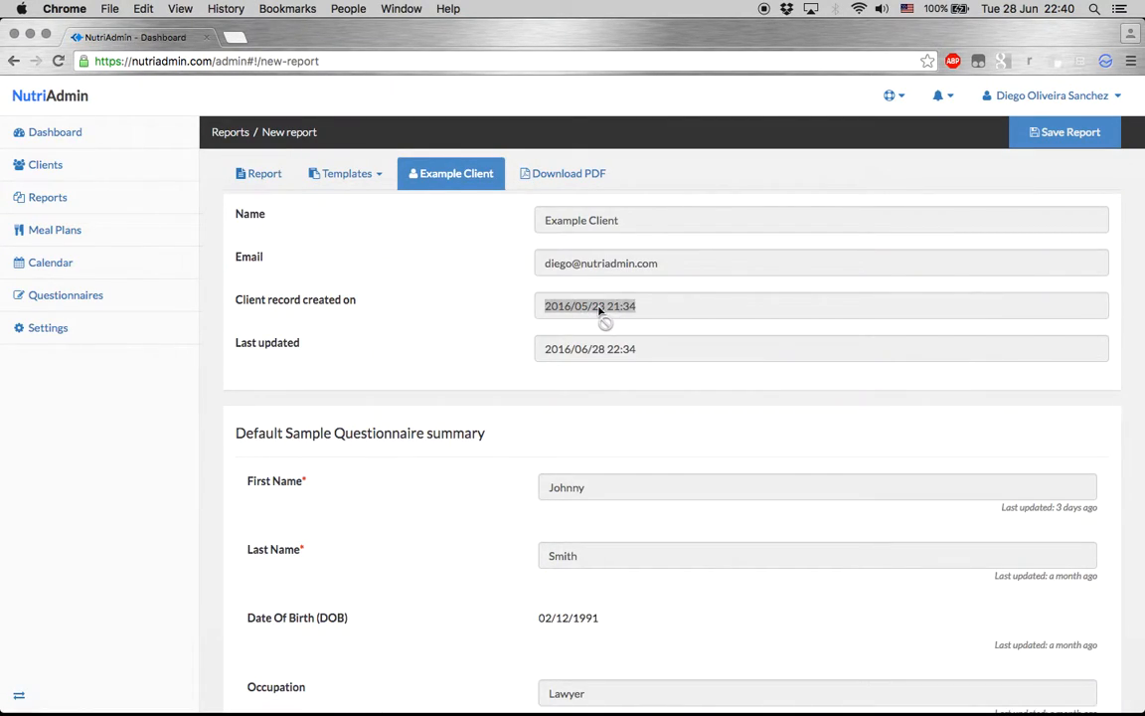
left_click(426, 338)
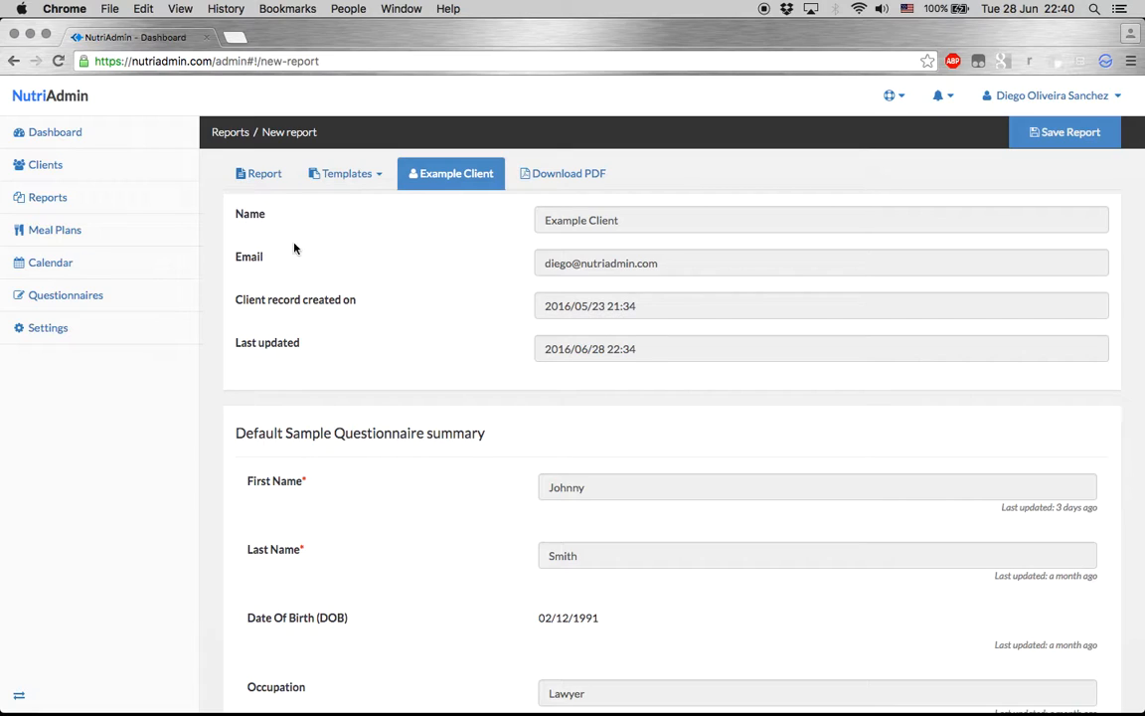
left_click(283, 182)
scroll(348, 291, "down", 1)
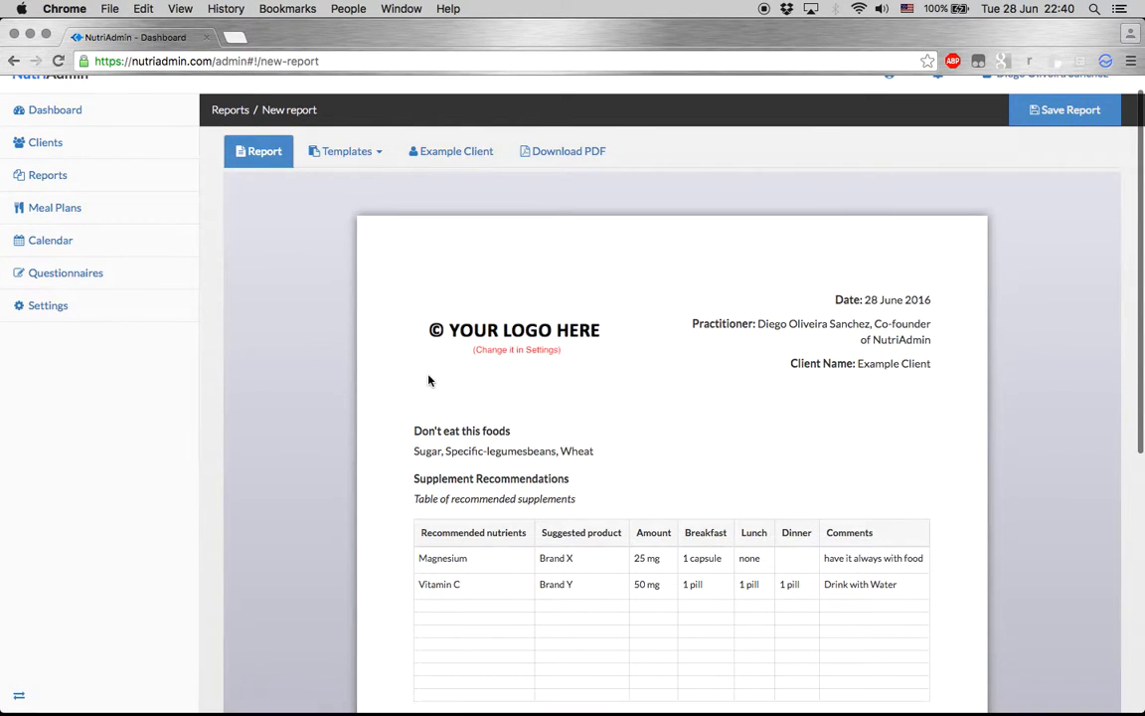
scroll(377, 285, "down", 3)
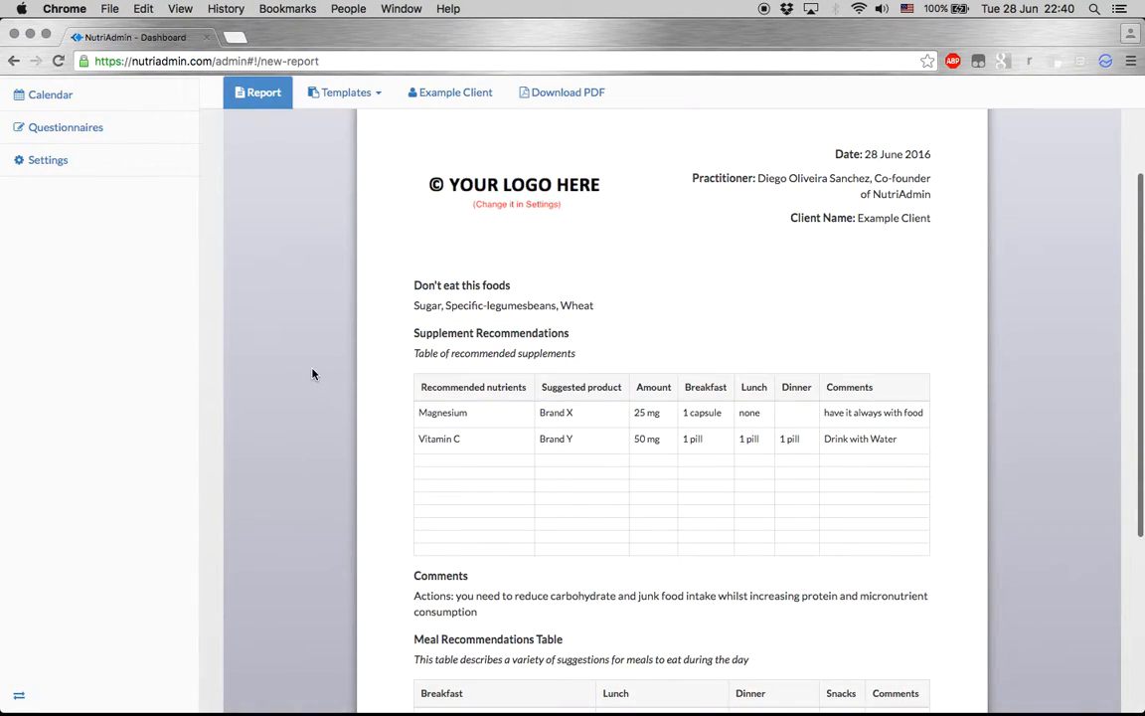
scroll(312, 374, "up", 4)
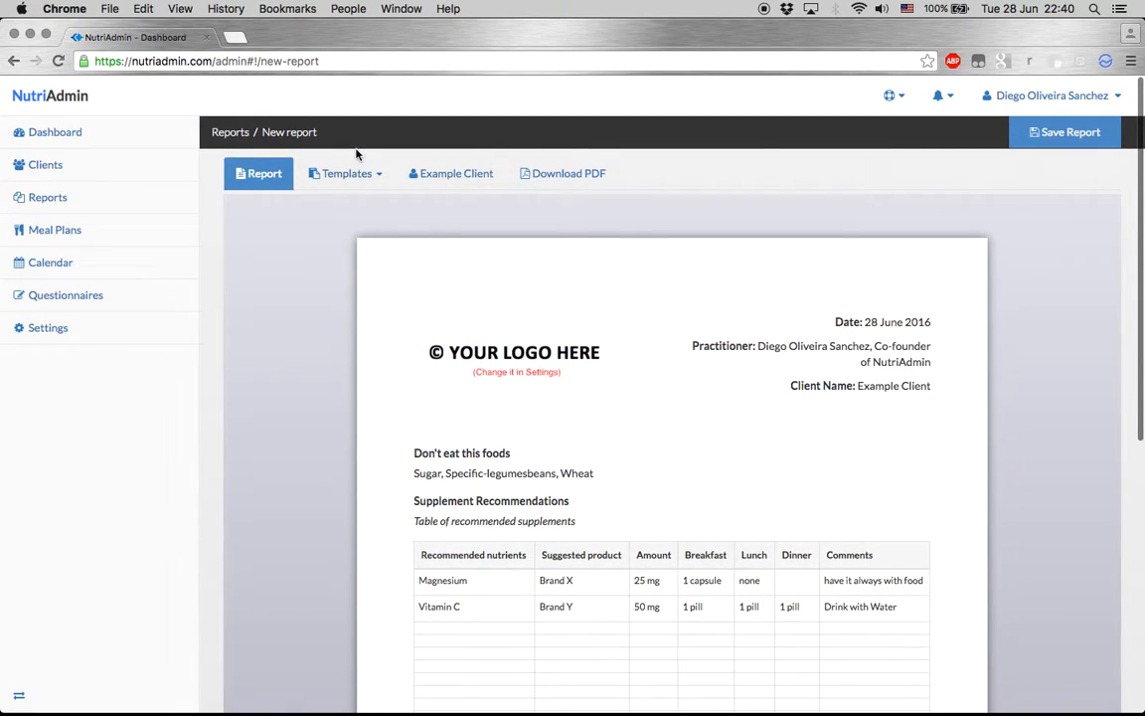
Create a new report template containing the text "Omega 3 sources: Salmon, Mackerel, Sardines, etc"
left_click(350, 174)
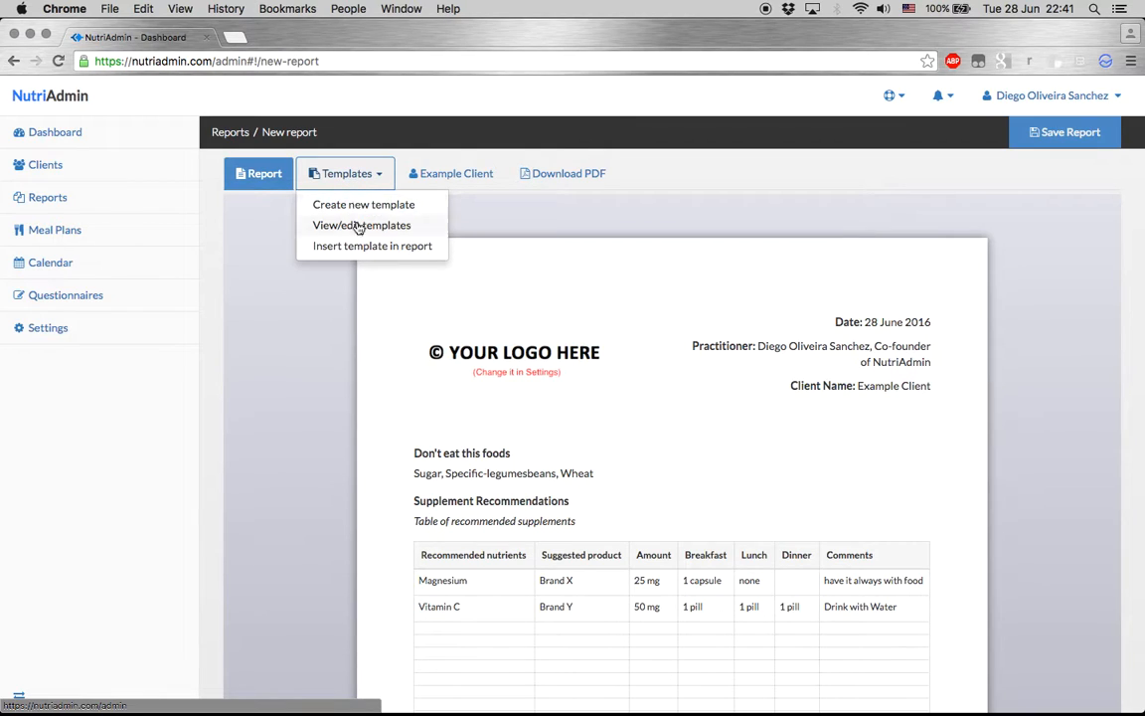
left_click(320, 207)
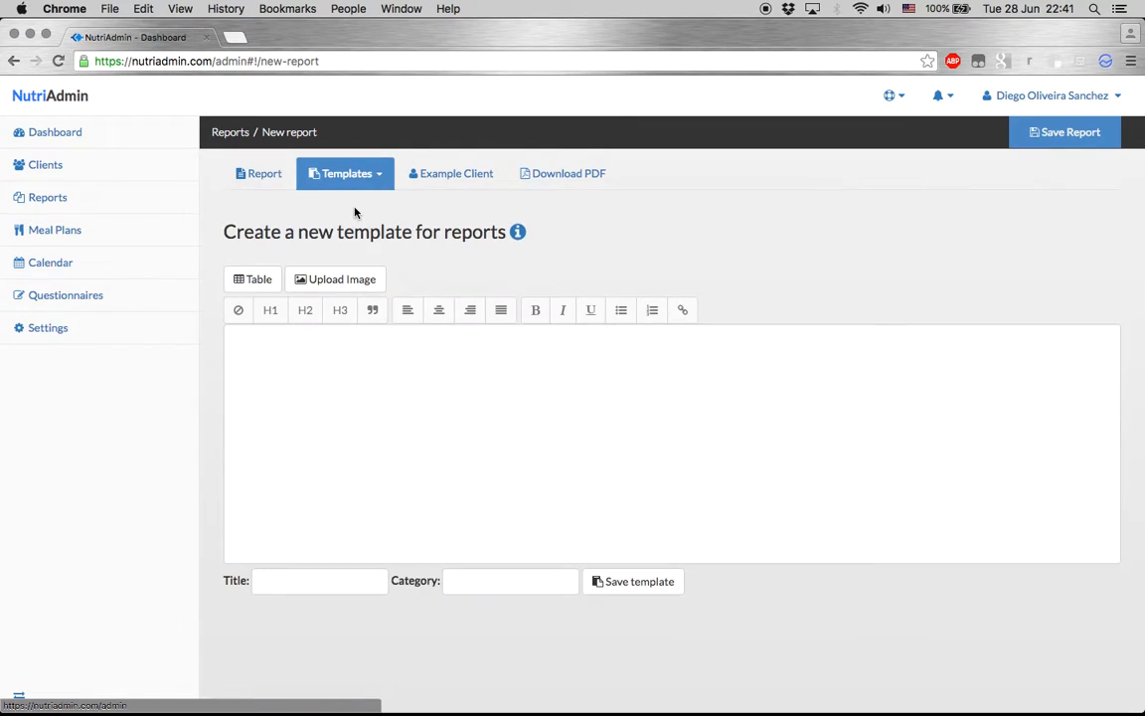
left_click(357, 482)
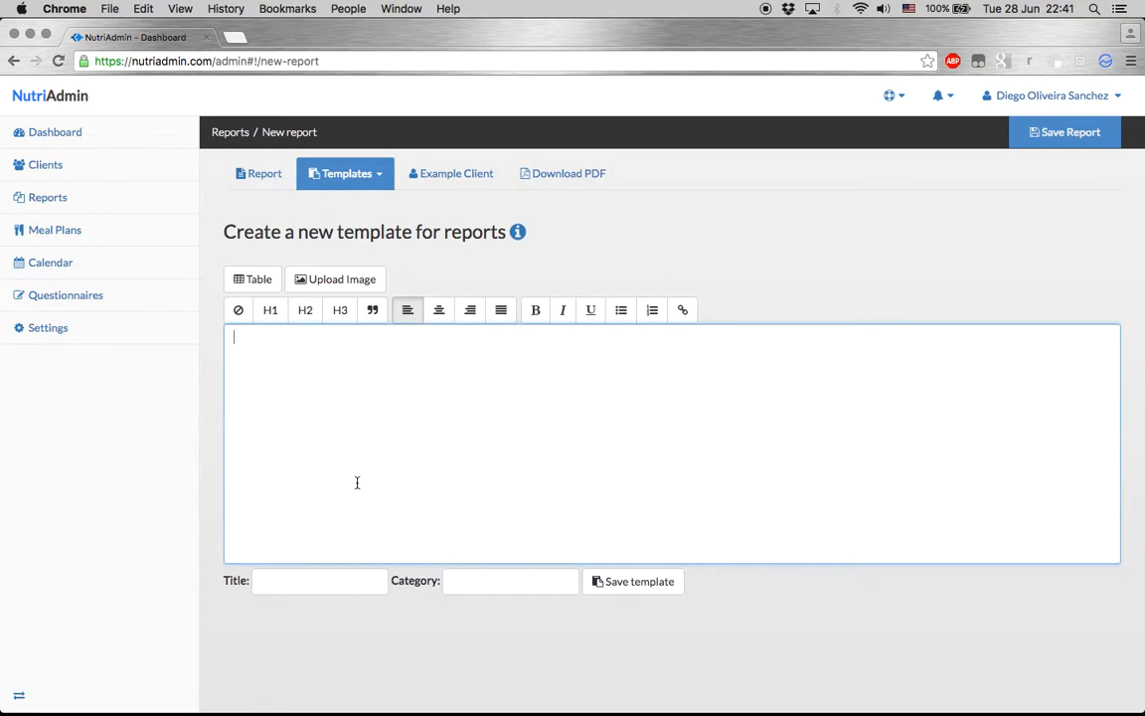
type("Omagte")
key("BackSpace")
key("BackSpace")
type("ega ")
type("3 suppl")
key("BackSpace")
key("BackSpace")
type("ources: Salmon, Mackerel")
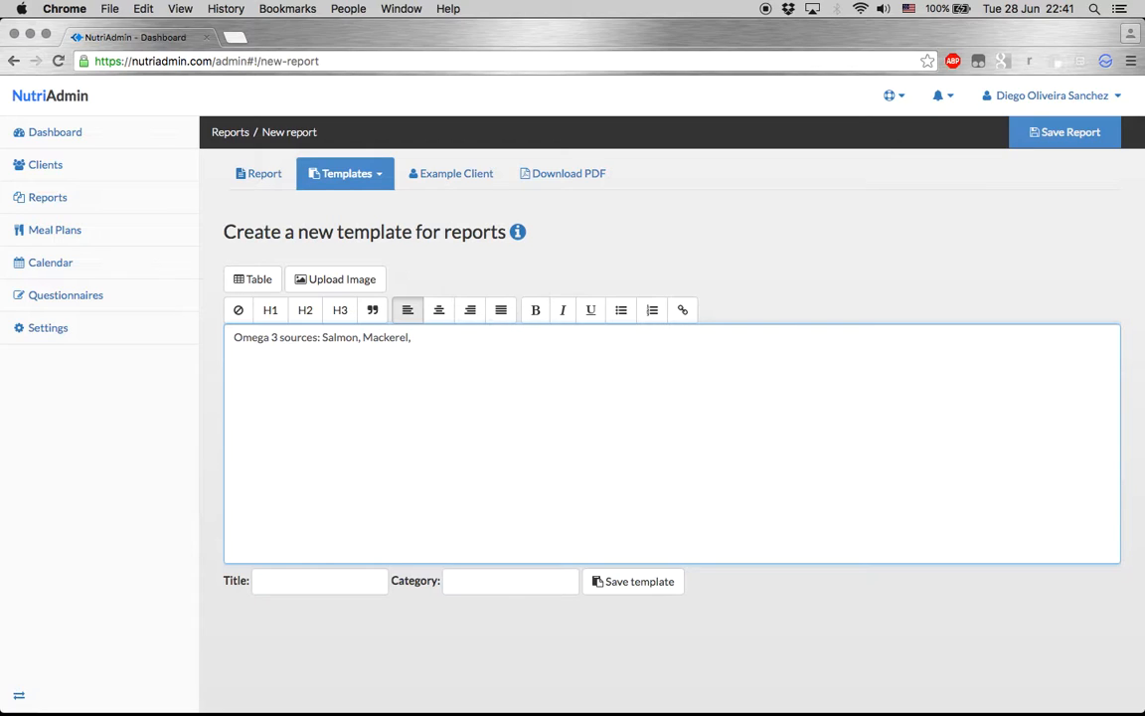
type(", Sardines, etc")
Set both the template's title and its category to "omega 3" and save the template
left_click(286, 580)
type("omea")
key("BackSpace")
type("ga")
key("Tab")
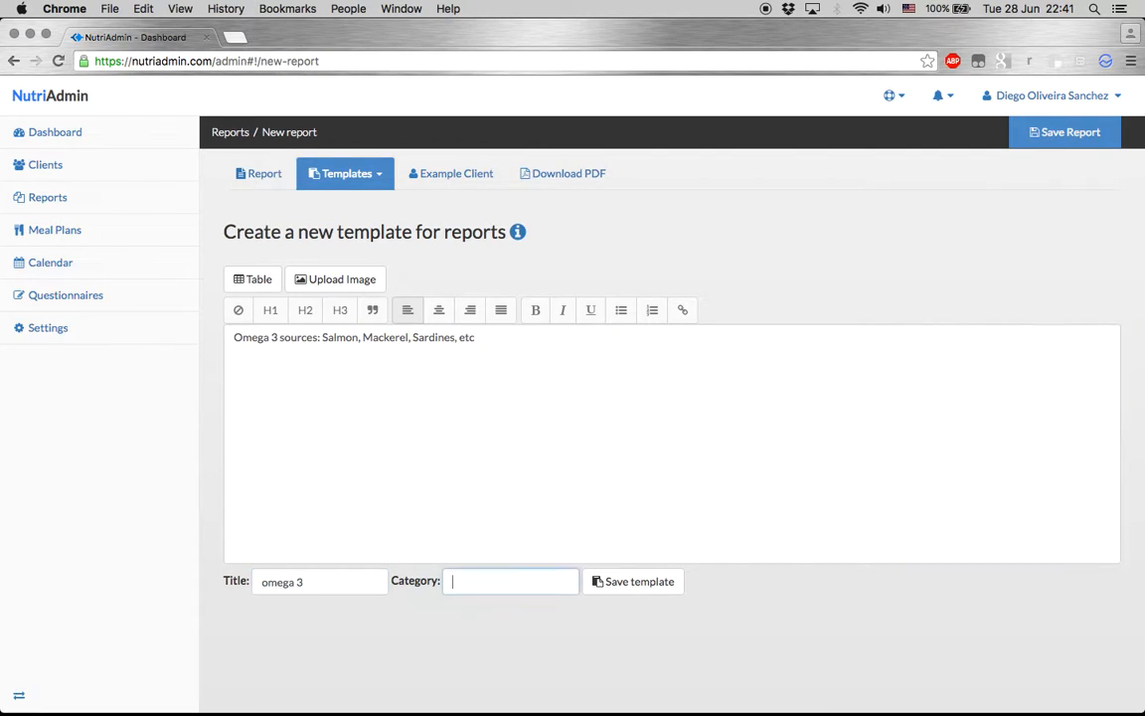
type("omega 3")
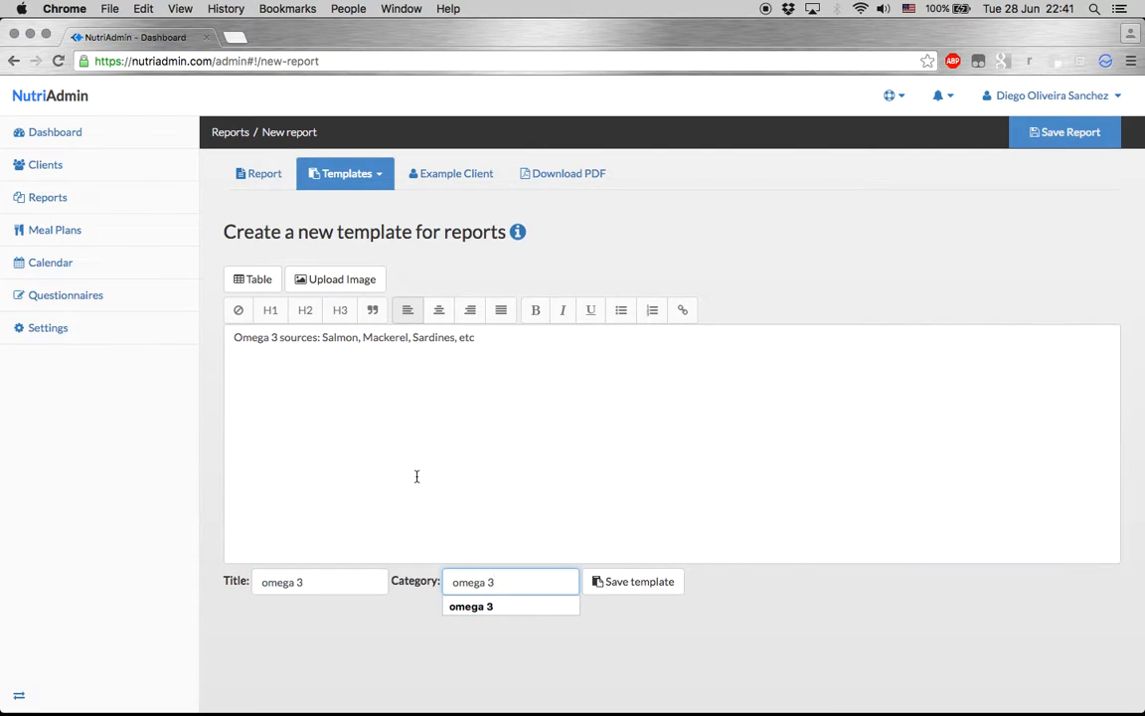
left_click(470, 402)
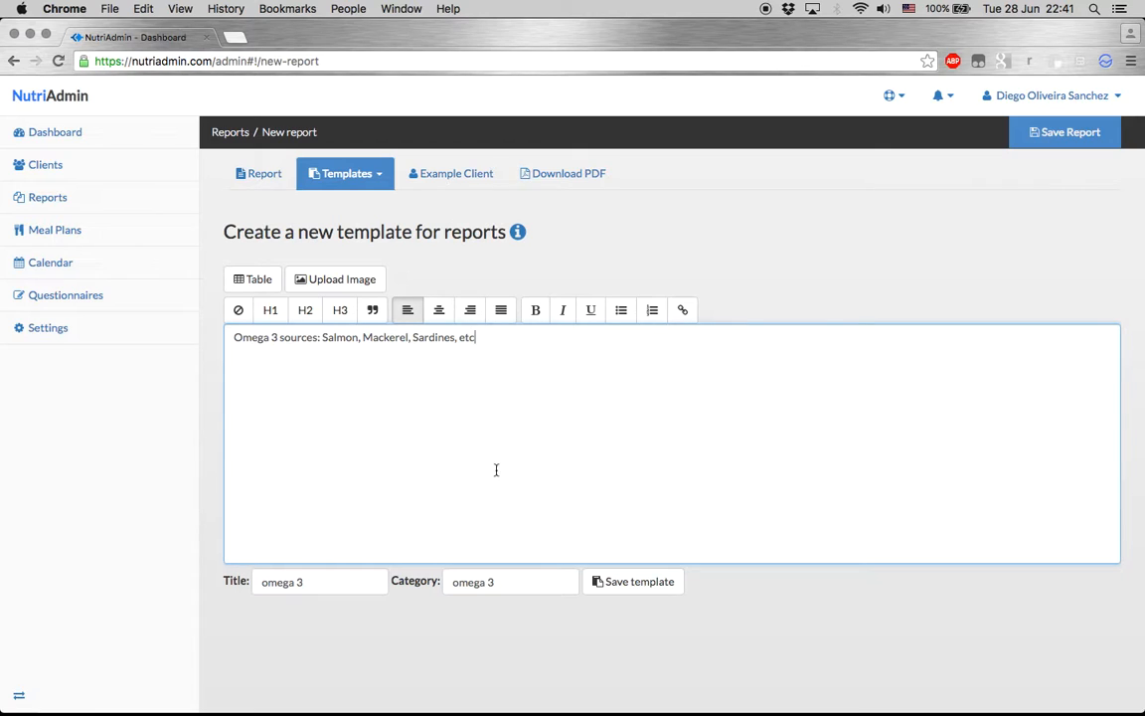
left_click(637, 582)
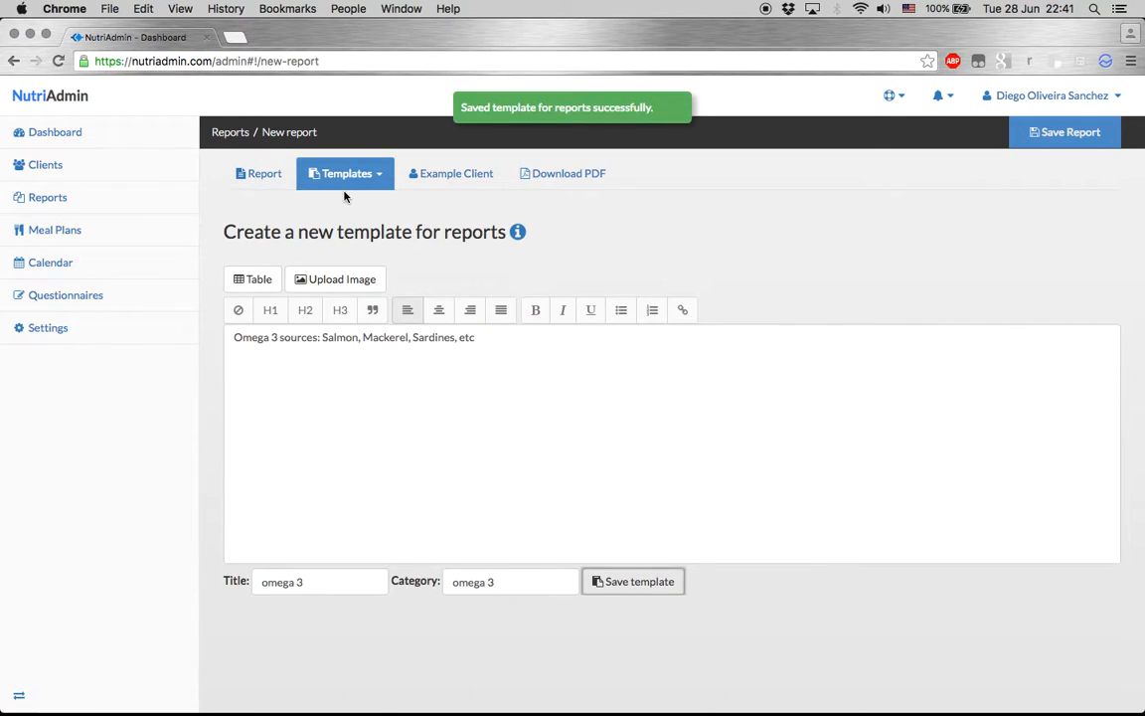
Return to the report and insert the omega 3 template at its end, below the Meal Recommendations Table
left_click(257, 179)
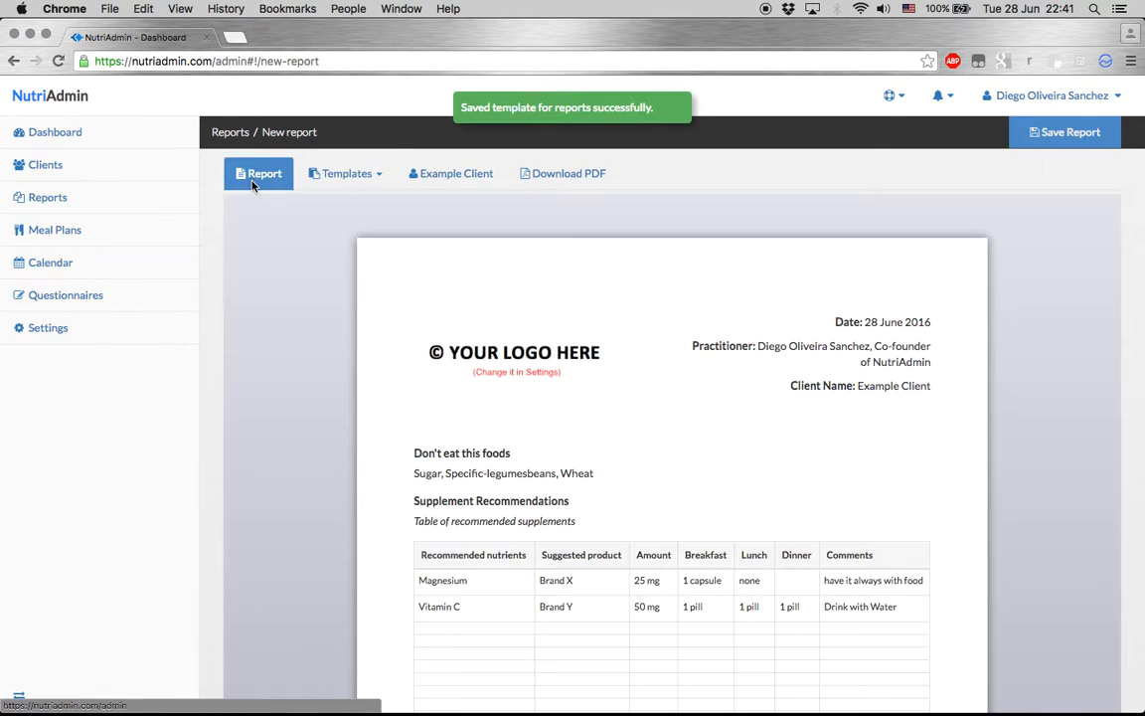
scroll(378, 408, "down", 10)
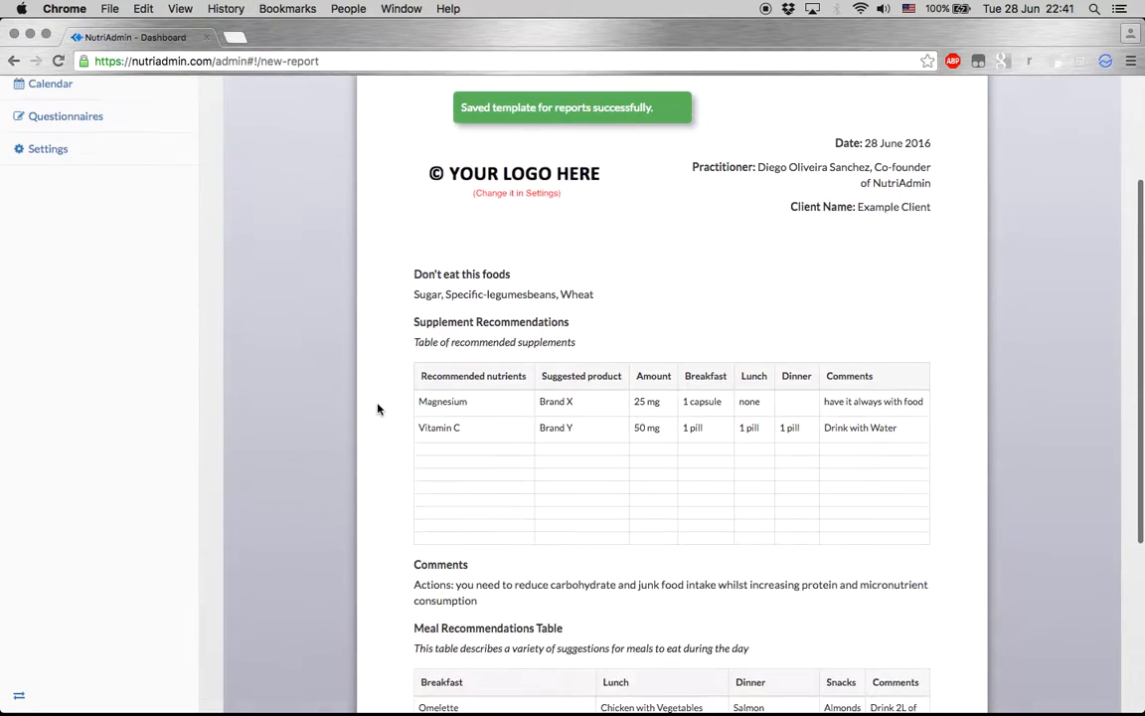
scroll(377, 406, "up", 10)
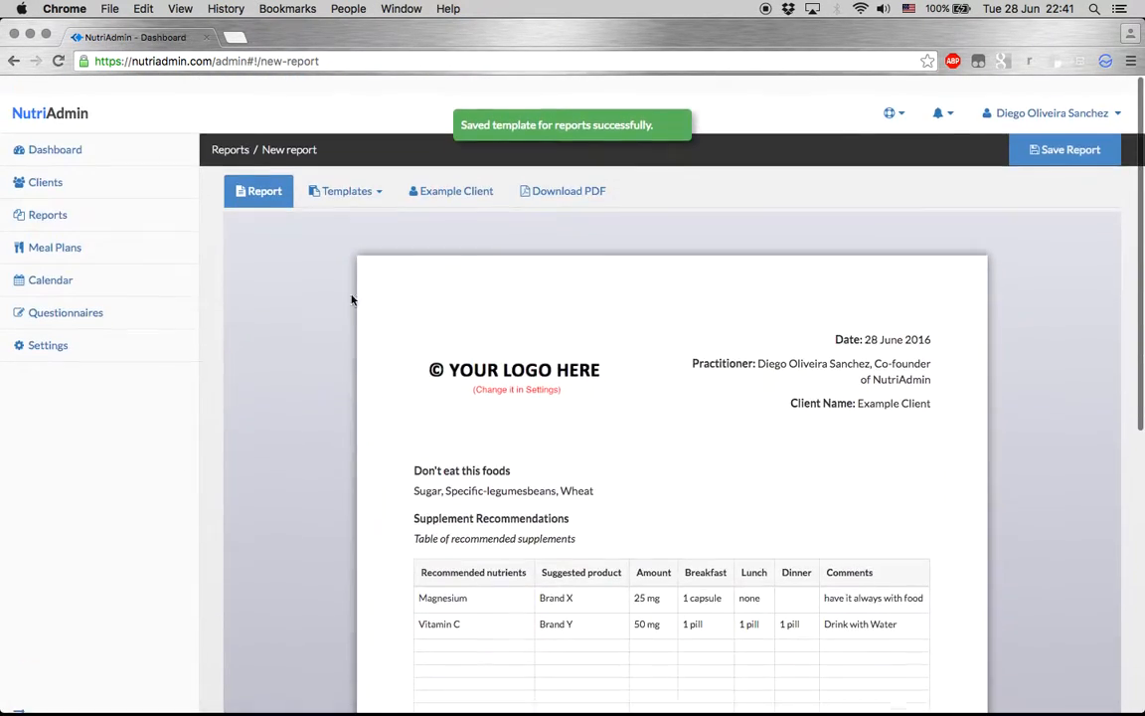
left_click(355, 177)
left_click(332, 246)
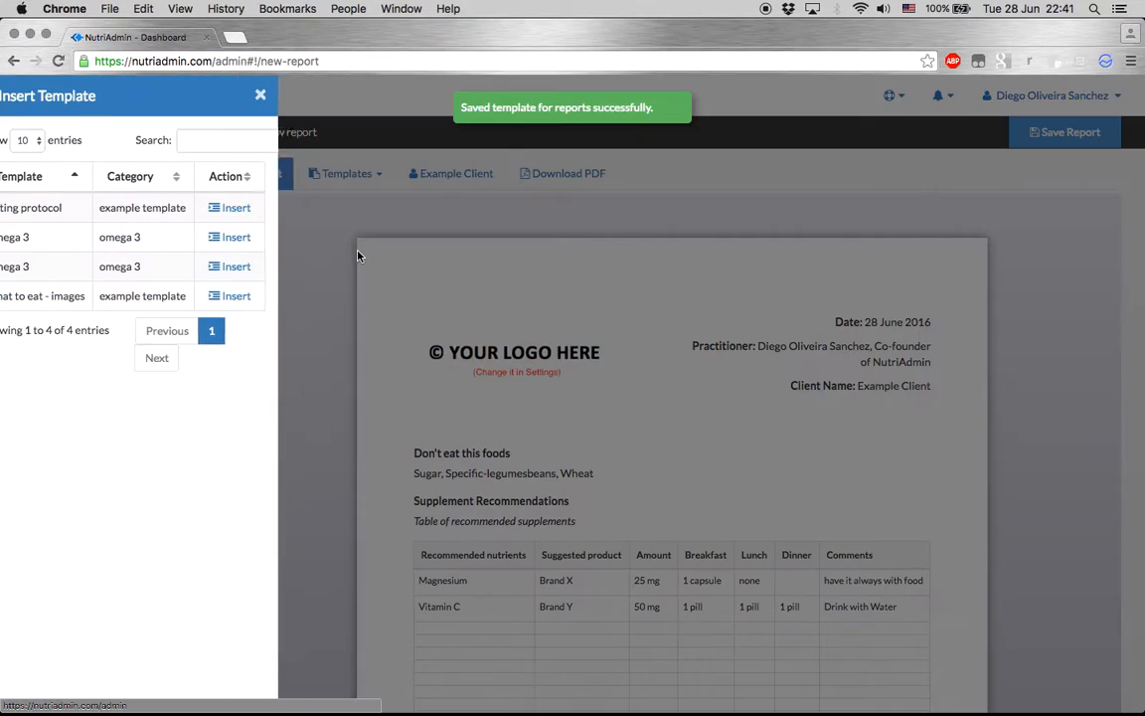
left_click(260, 267)
scroll(427, 439, "down", 15)
left_click(708, 582)
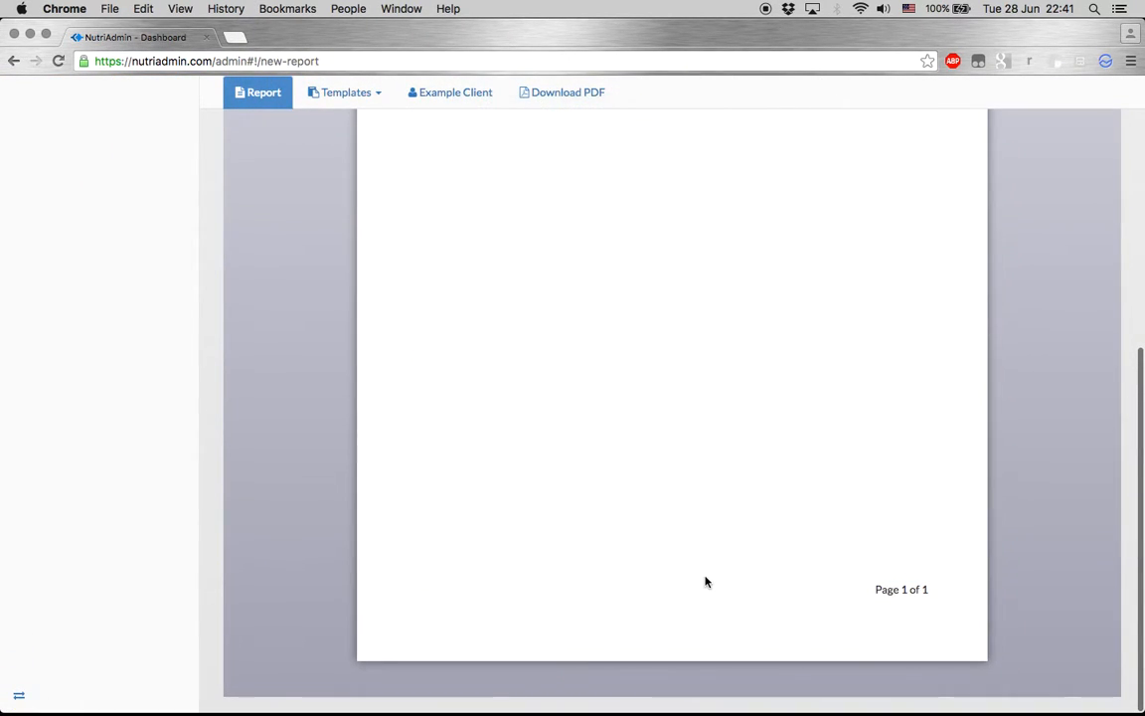
scroll(685, 584, "down", 3)
mouse_move(447, 584)
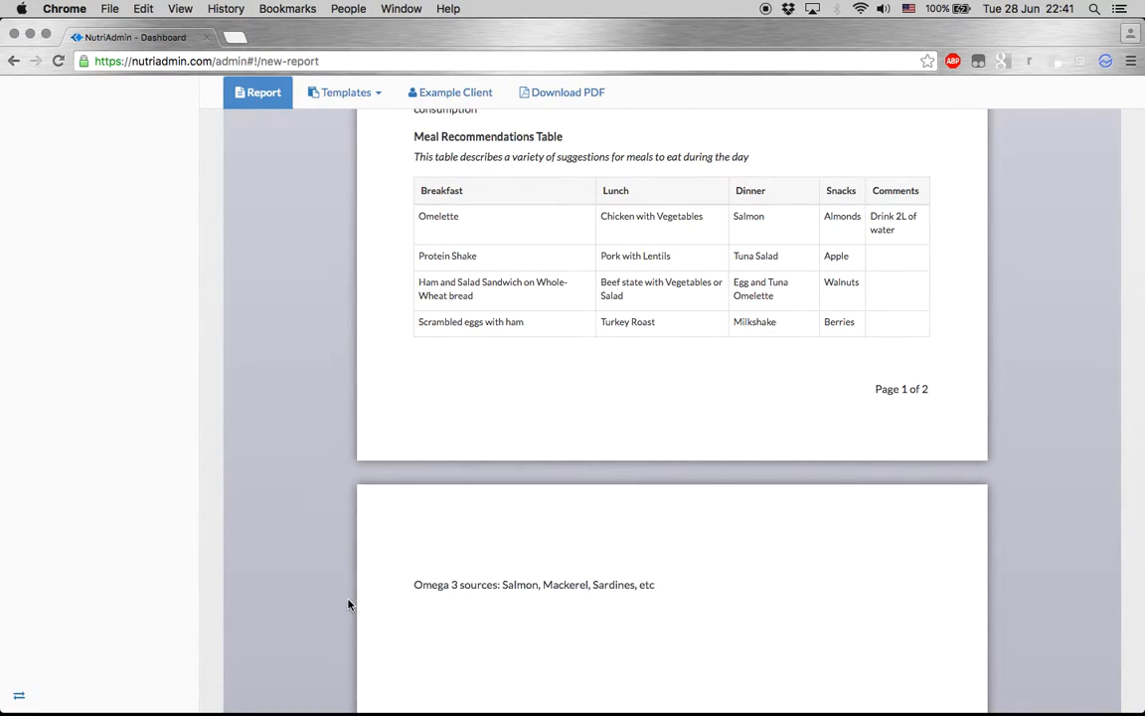
scroll(347, 603, "down", 2)
Insert the "what to eat - images" template in the report directly below the omega 3 sources text
scroll(373, 406, "up", 6)
scroll(373, 406, "up", 5)
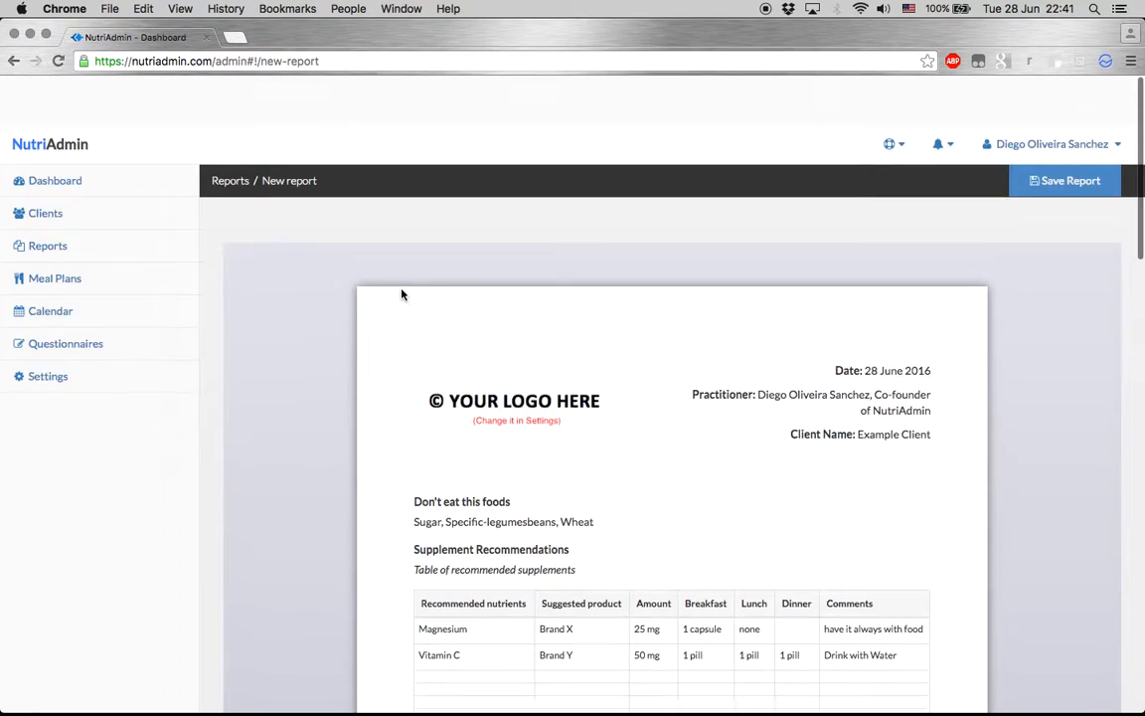
left_click(347, 175)
left_click(347, 245)
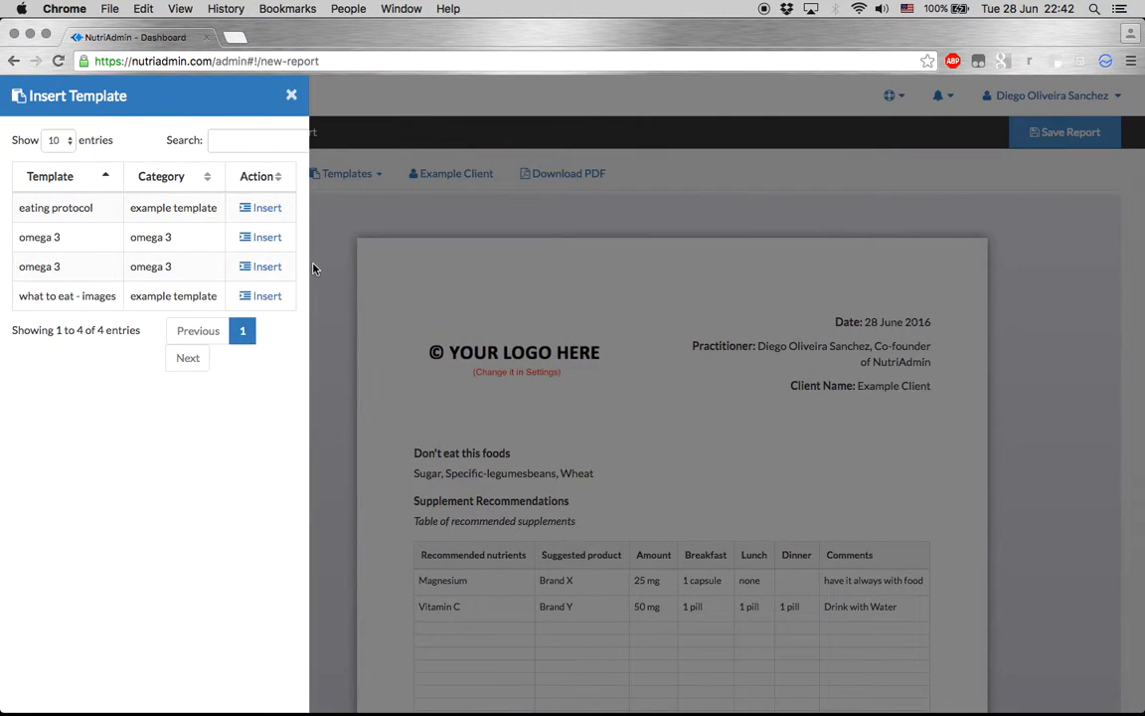
left_click(263, 296)
scroll(358, 444, "down", 10)
scroll(358, 444, "up", 5)
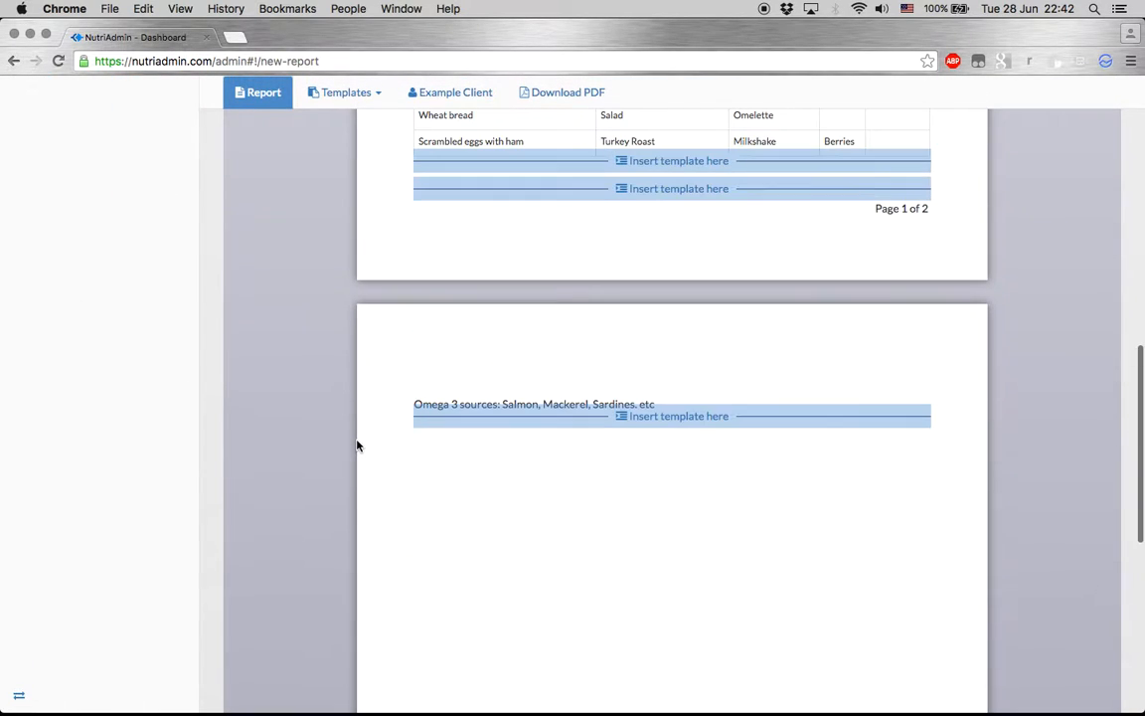
left_click(682, 426)
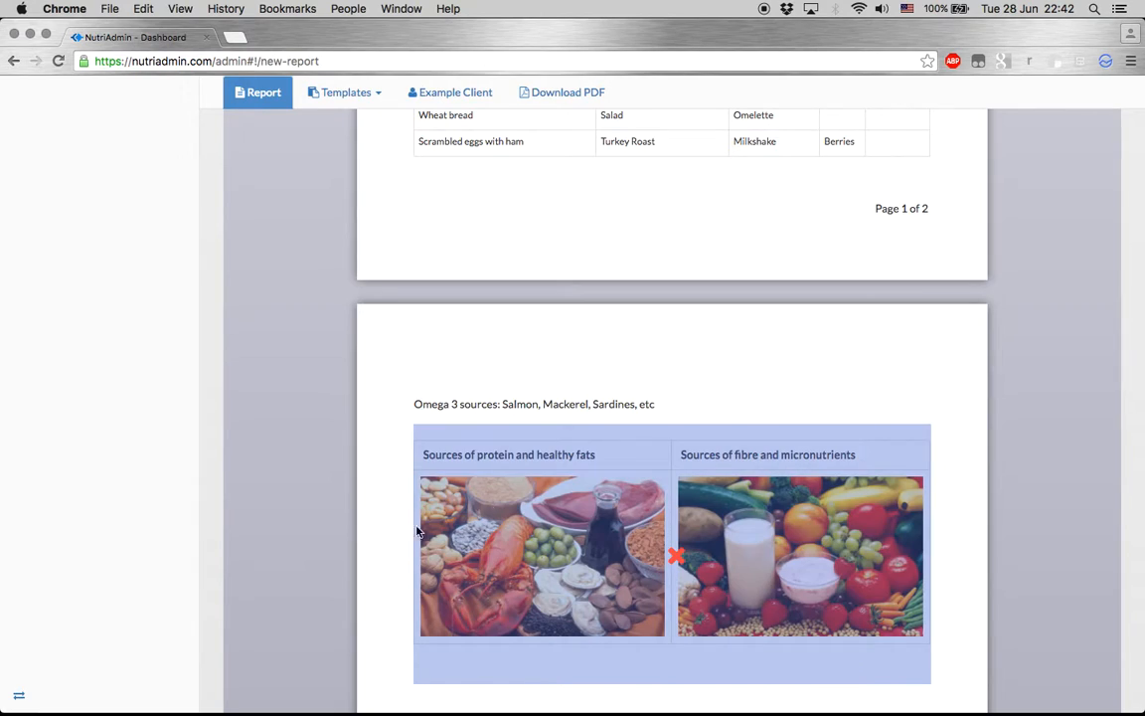
scroll(377, 539, "down", 2)
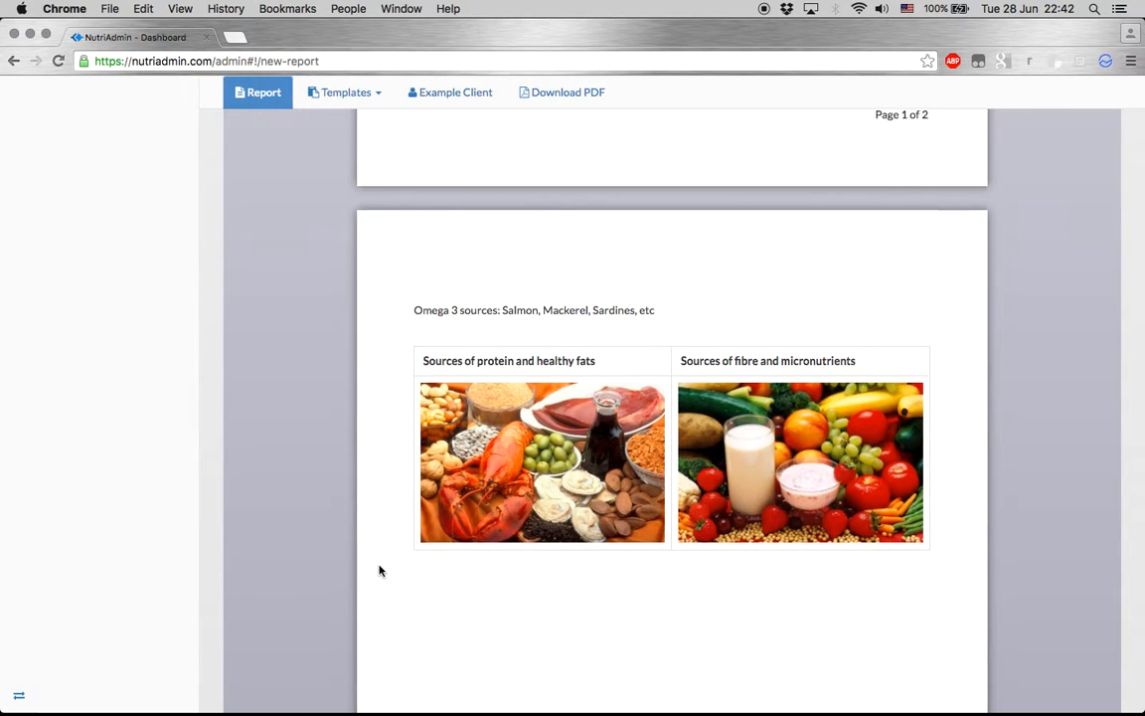
scroll(379, 569, "down", 1)
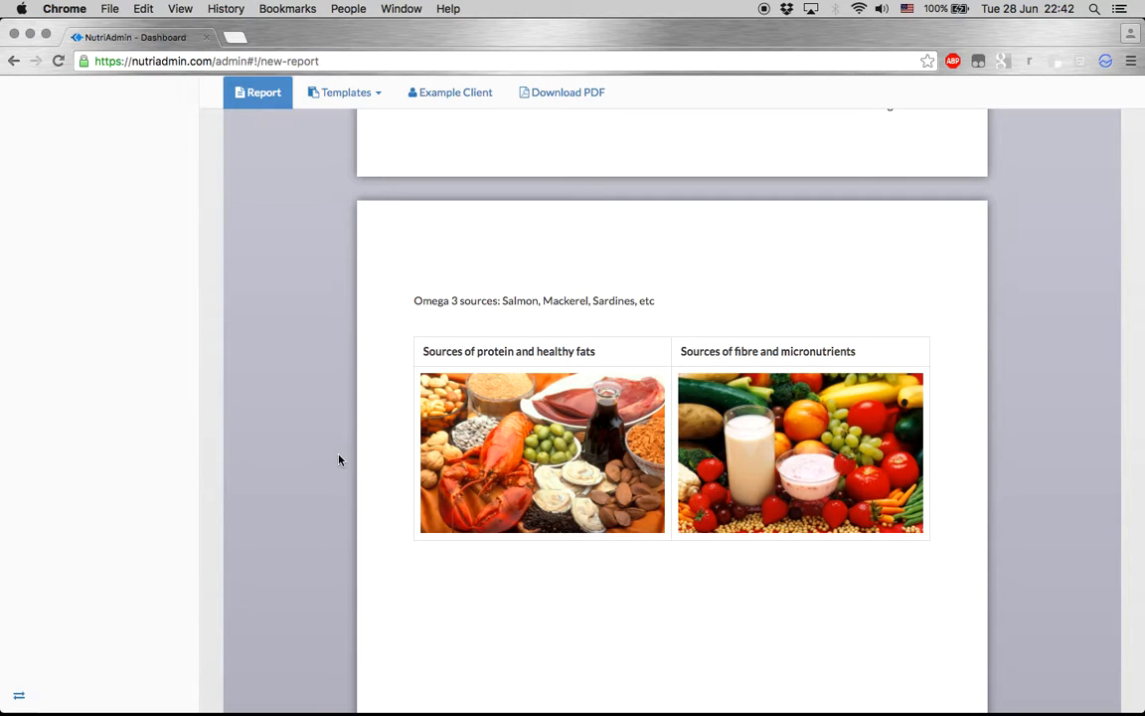
Insert the "eating protocol" template in the report below the food source images
scroll(415, 322, "up", 5)
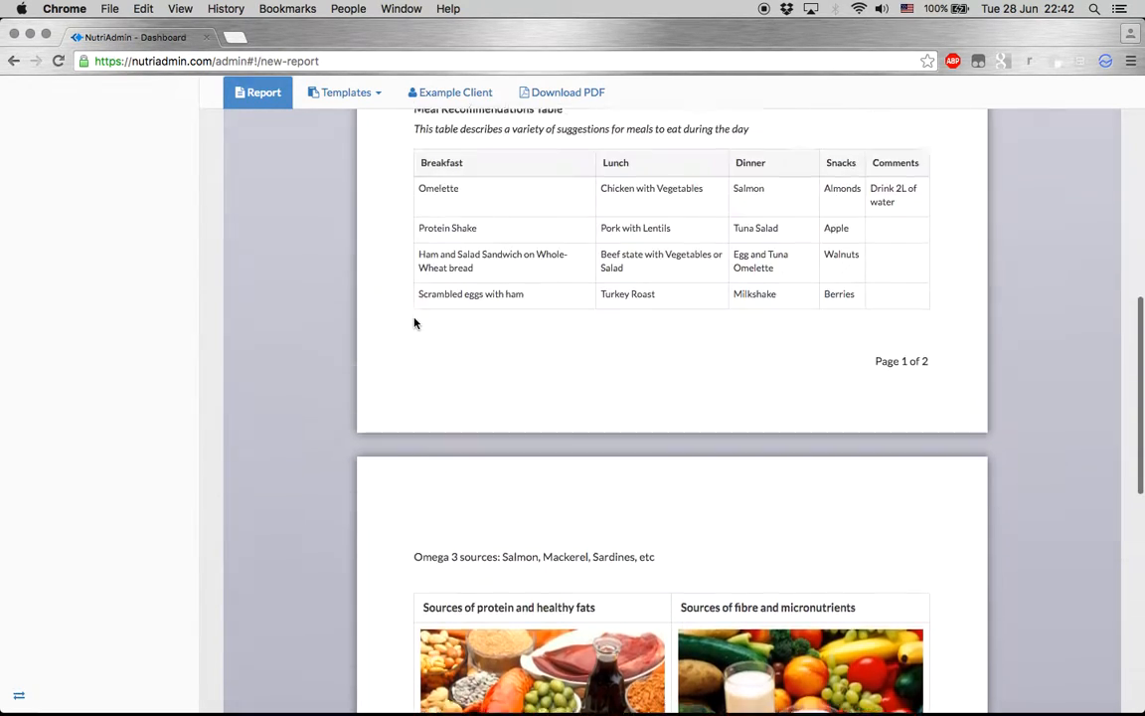
scroll(414, 322, "up", 10)
left_click(366, 184)
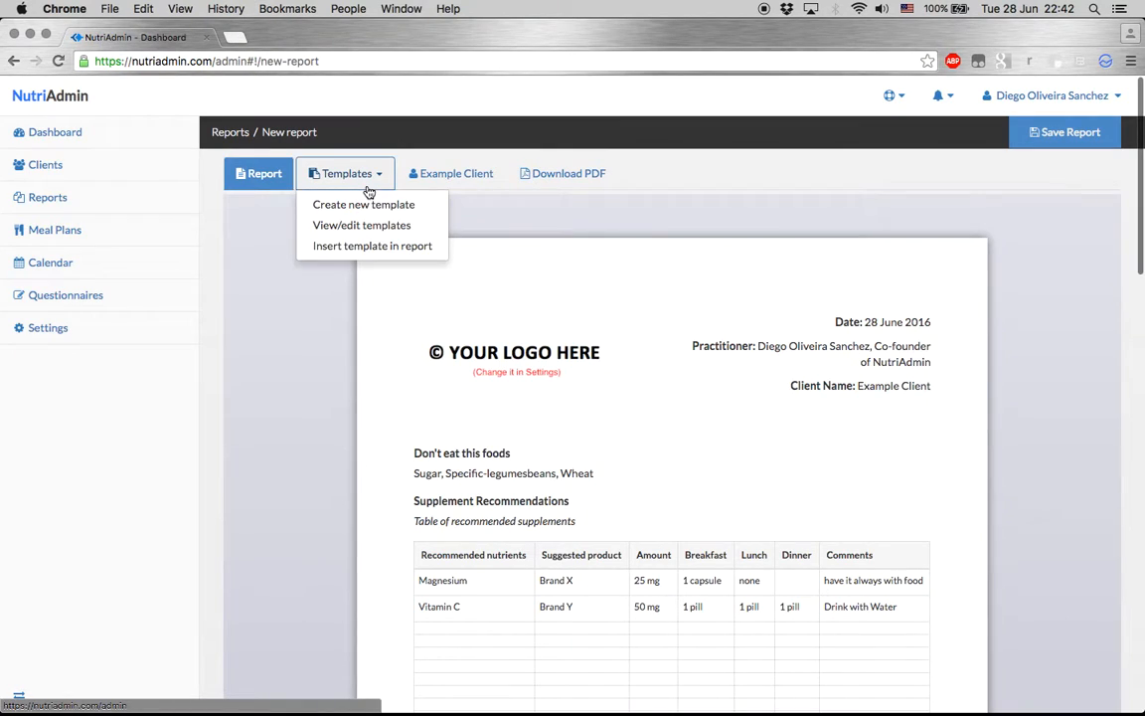
left_click(366, 246)
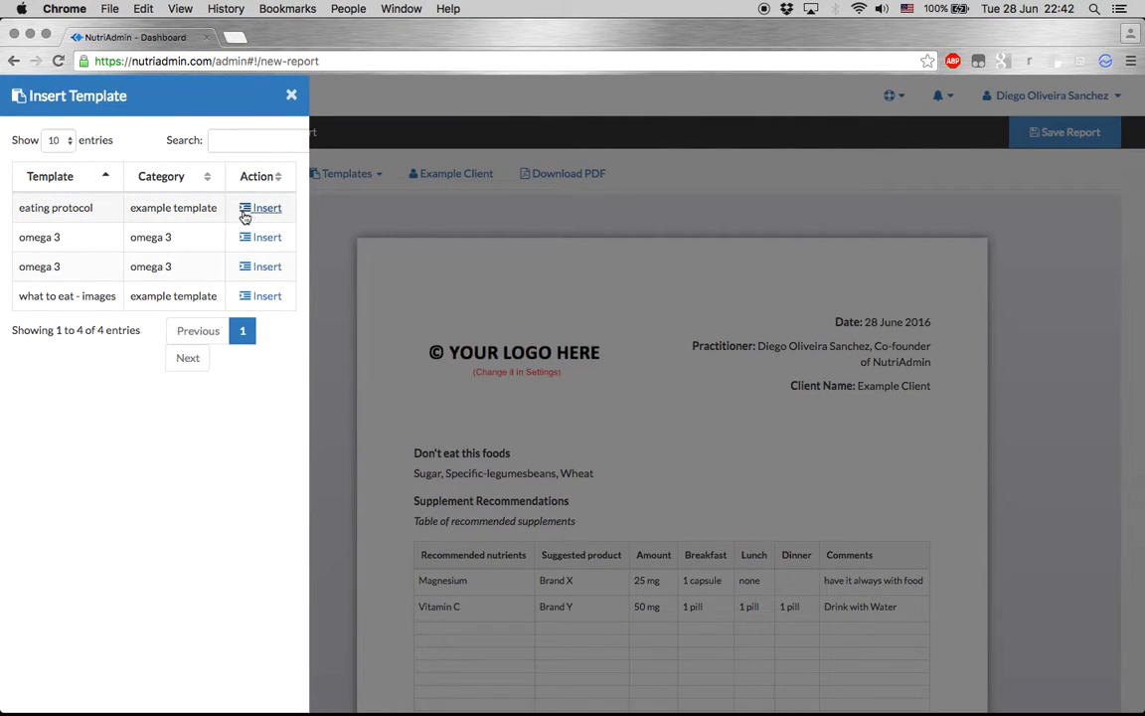
left_click(244, 209)
scroll(421, 470, "down", 15)
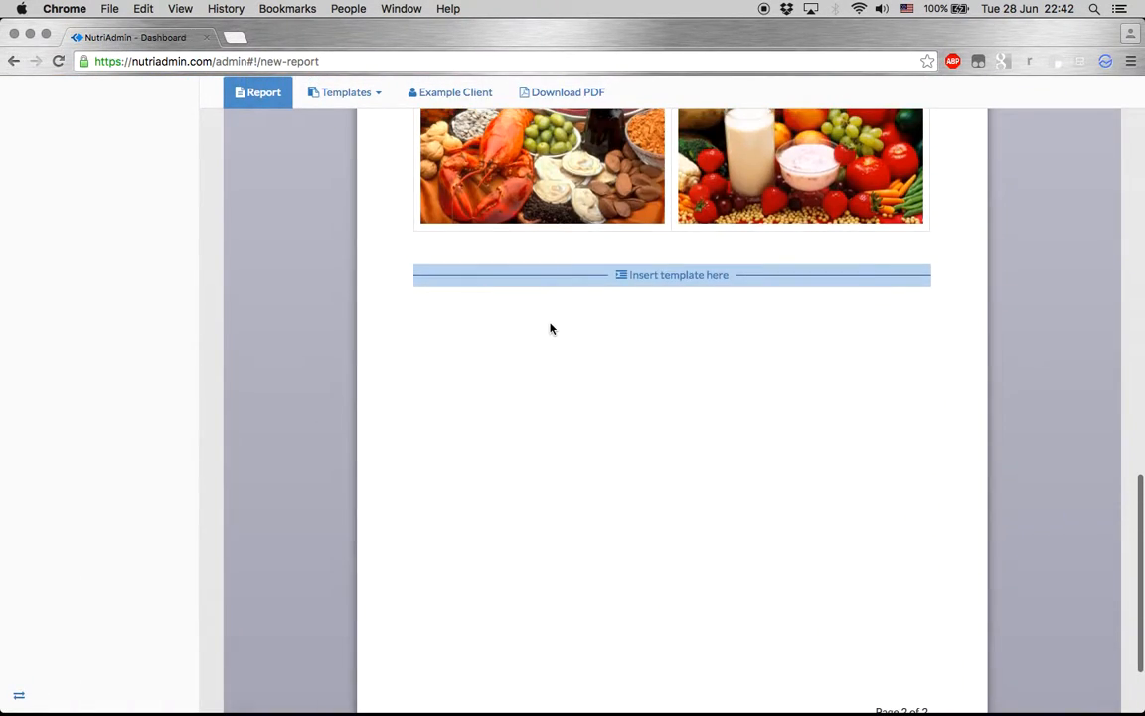
left_click(657, 274)
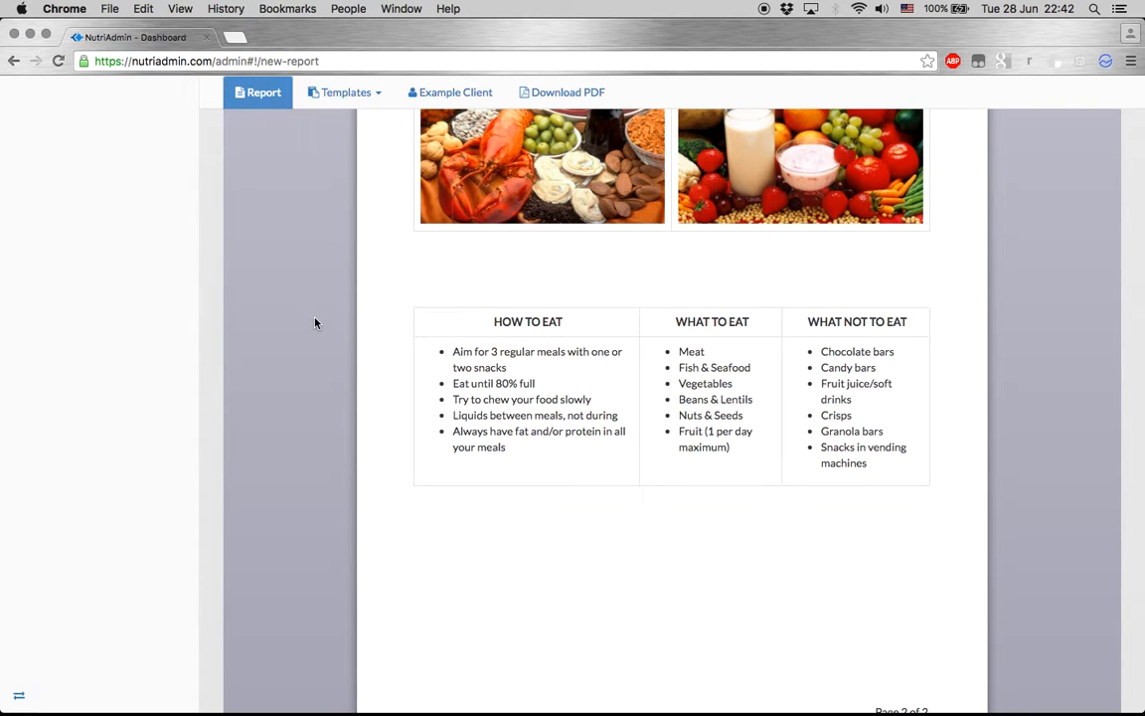
Review the whole report, including the supplement and meal tables and the inserted templates, and which sections can be edited or removed
scroll(315, 334, "up", 2)
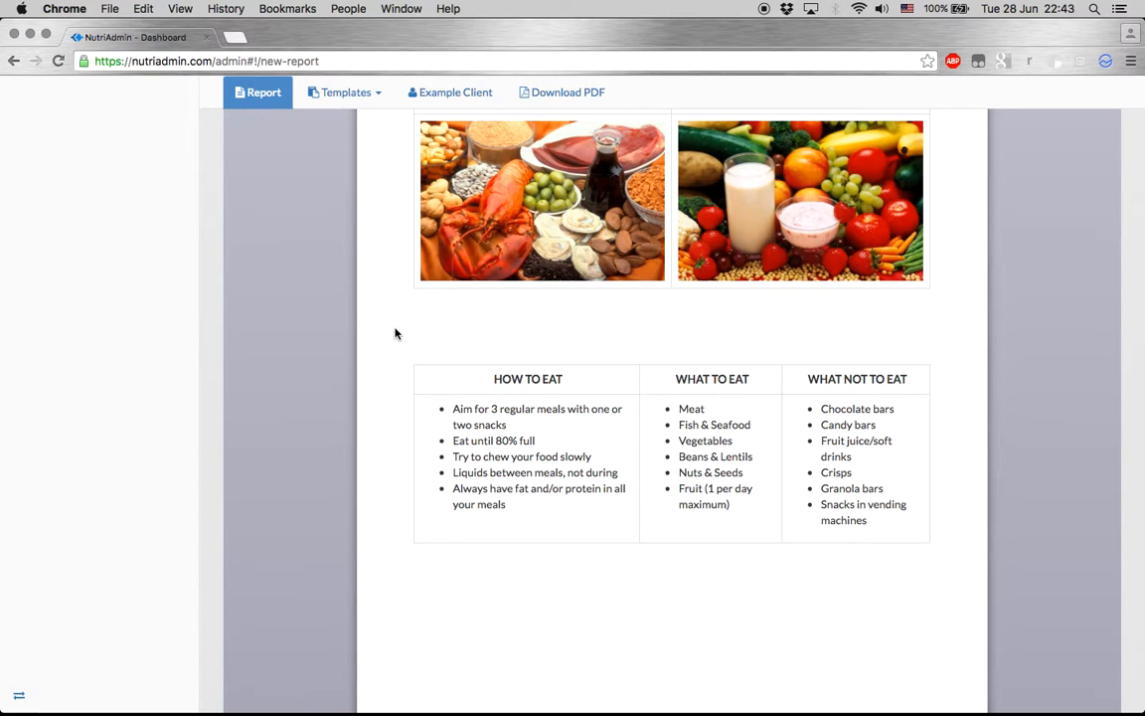
scroll(395, 333, "up", 20)
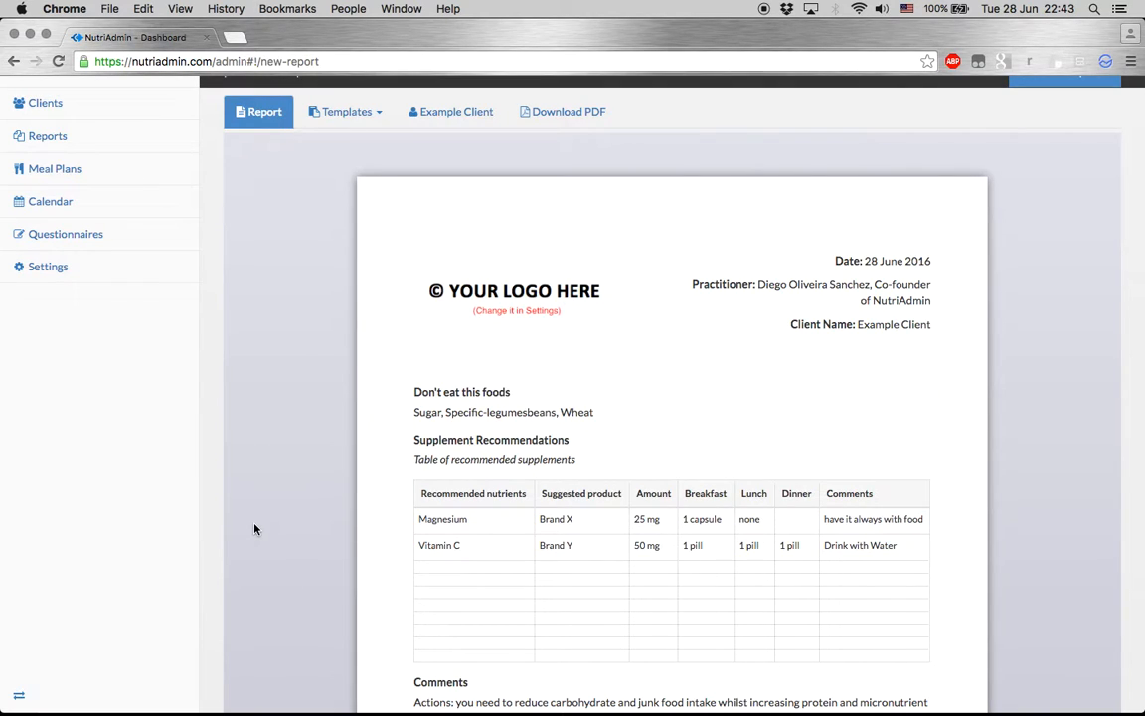
scroll(254, 529, "up", 3)
scroll(320, 434, "down", 5)
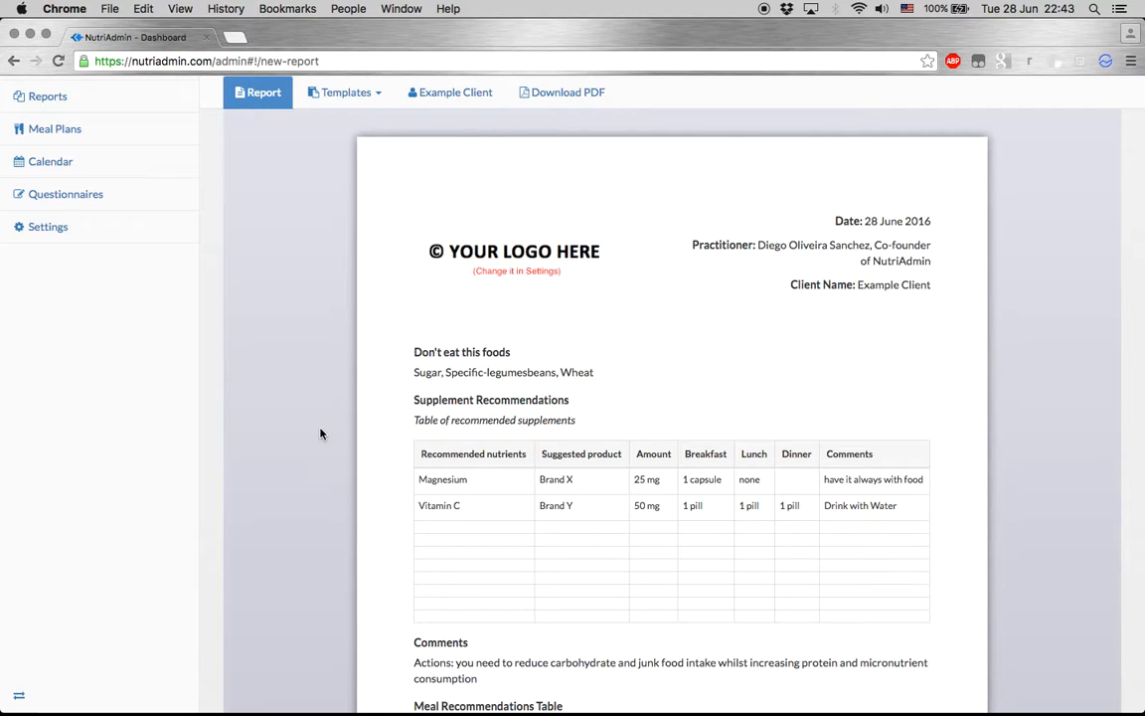
scroll(320, 434, "down", 6)
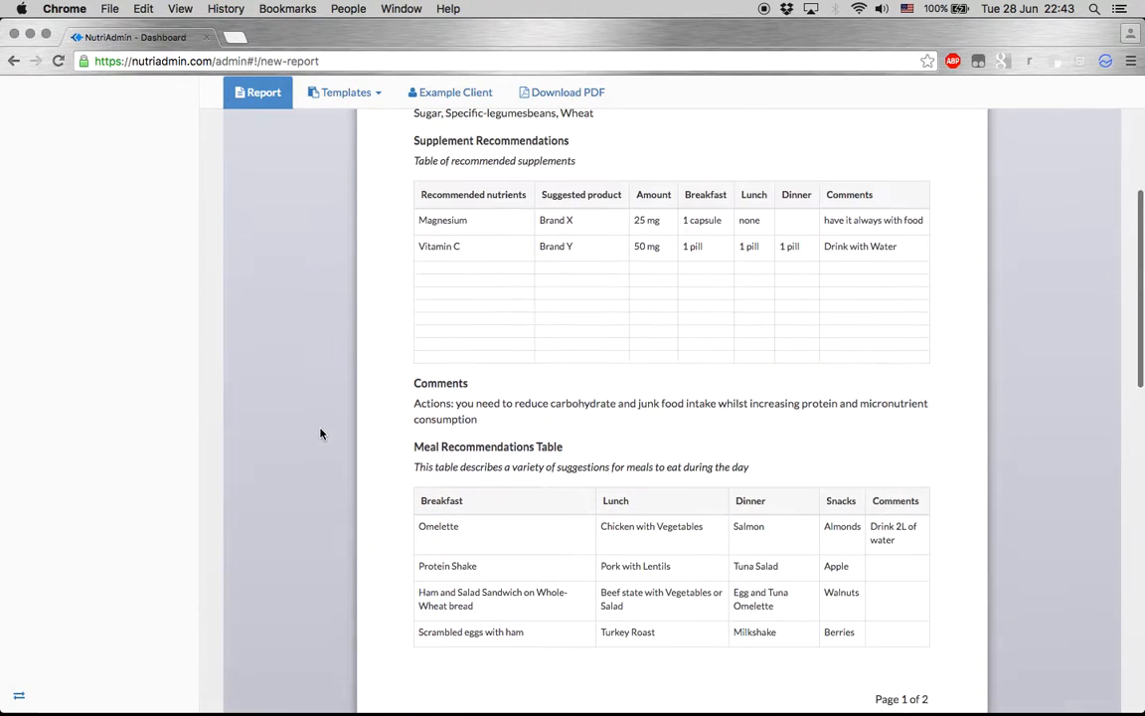
scroll(320, 433, "up", 3)
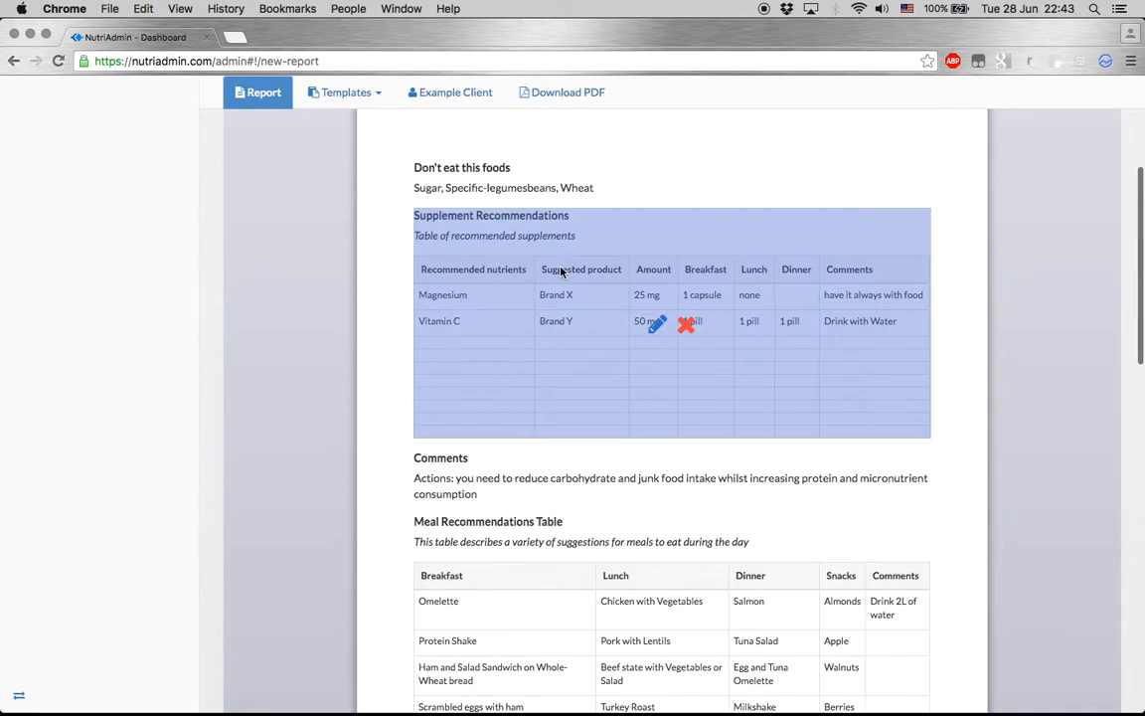
scroll(485, 417, "down", 3)
scroll(485, 467, "down", 4)
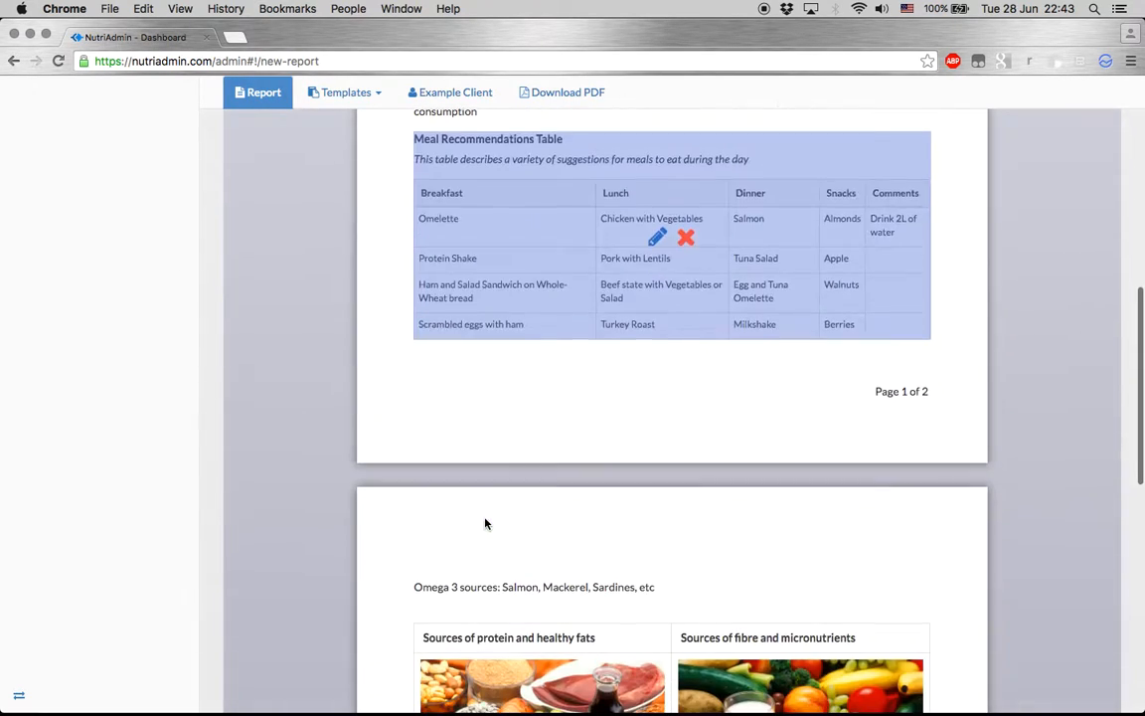
mouse_move(650, 218)
mouse_move(510, 223)
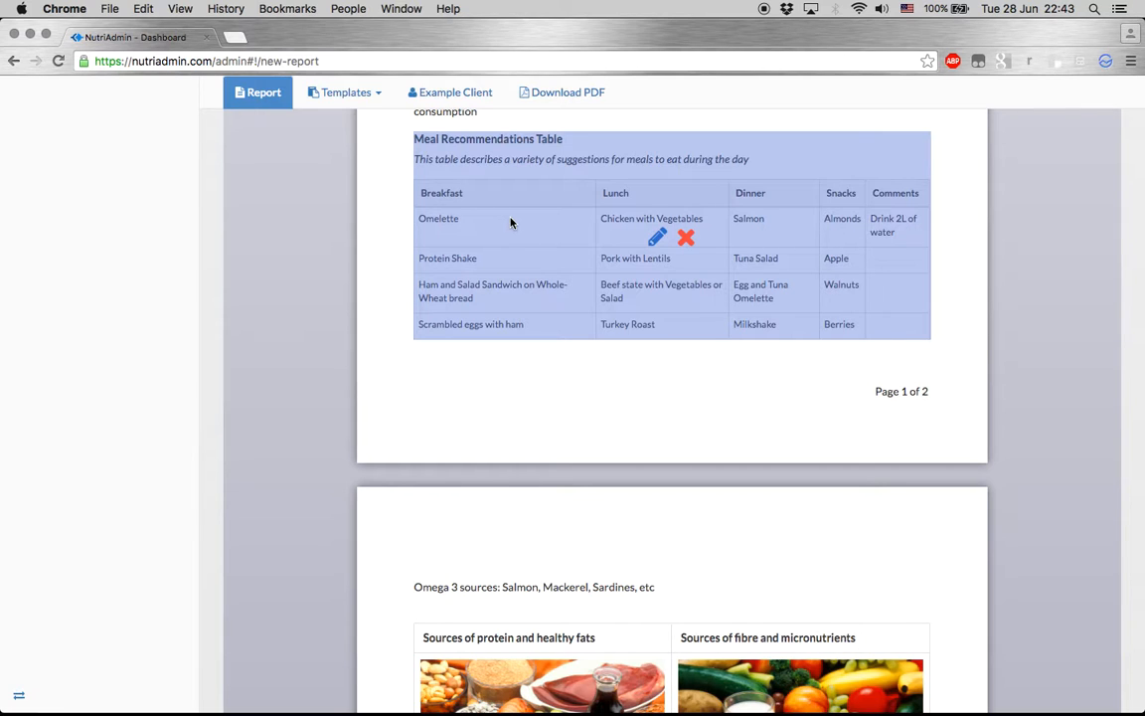
scroll(305, 435, "down", 6)
scroll(306, 435, "up", 11)
scroll(305, 435, "down", 12)
mouse_move(472, 259)
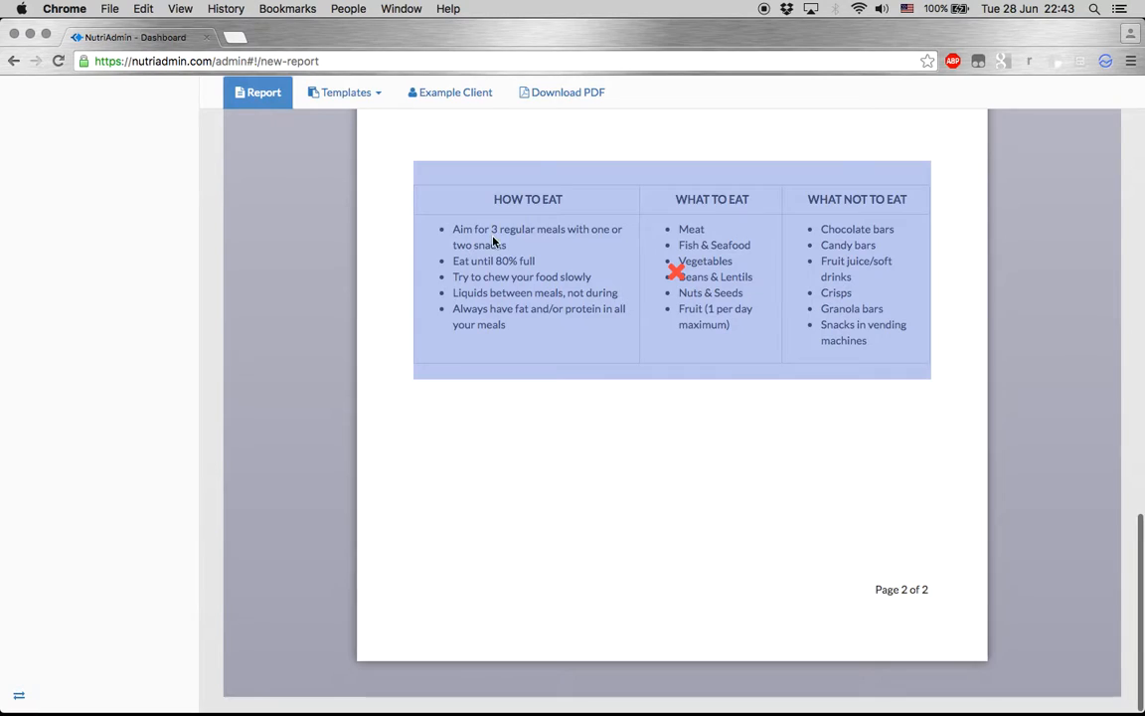
scroll(465, 263, "up", 2)
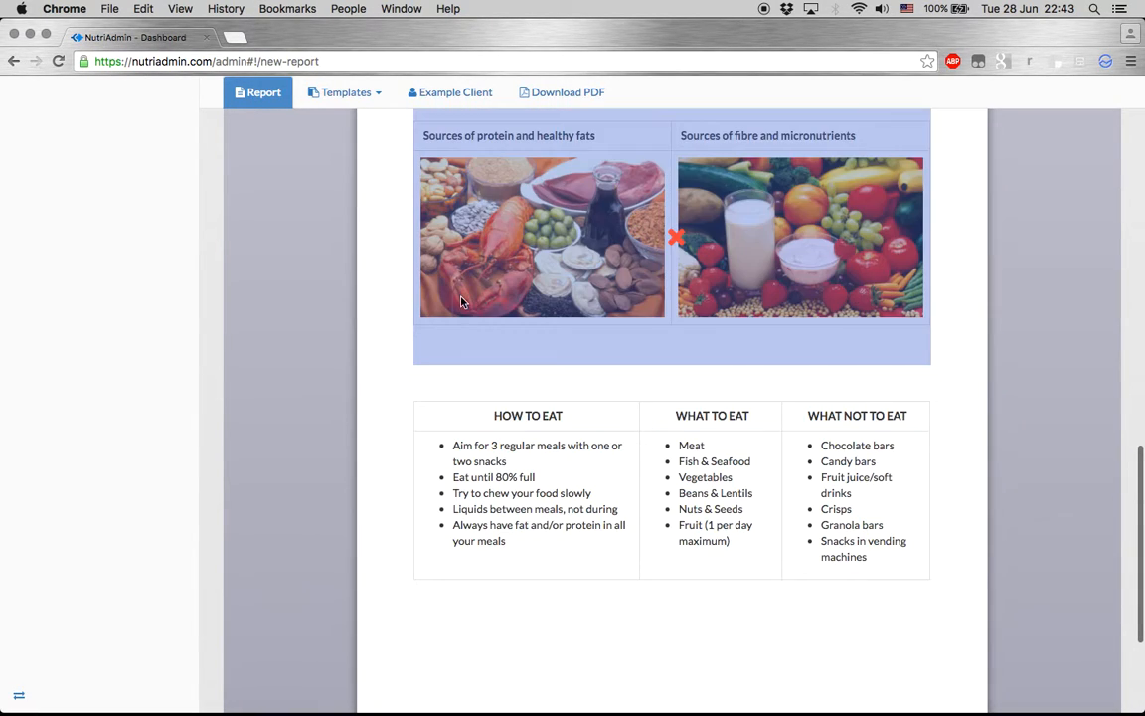
Save the report with the title "first consultation report"
scroll(458, 293, "up", 10)
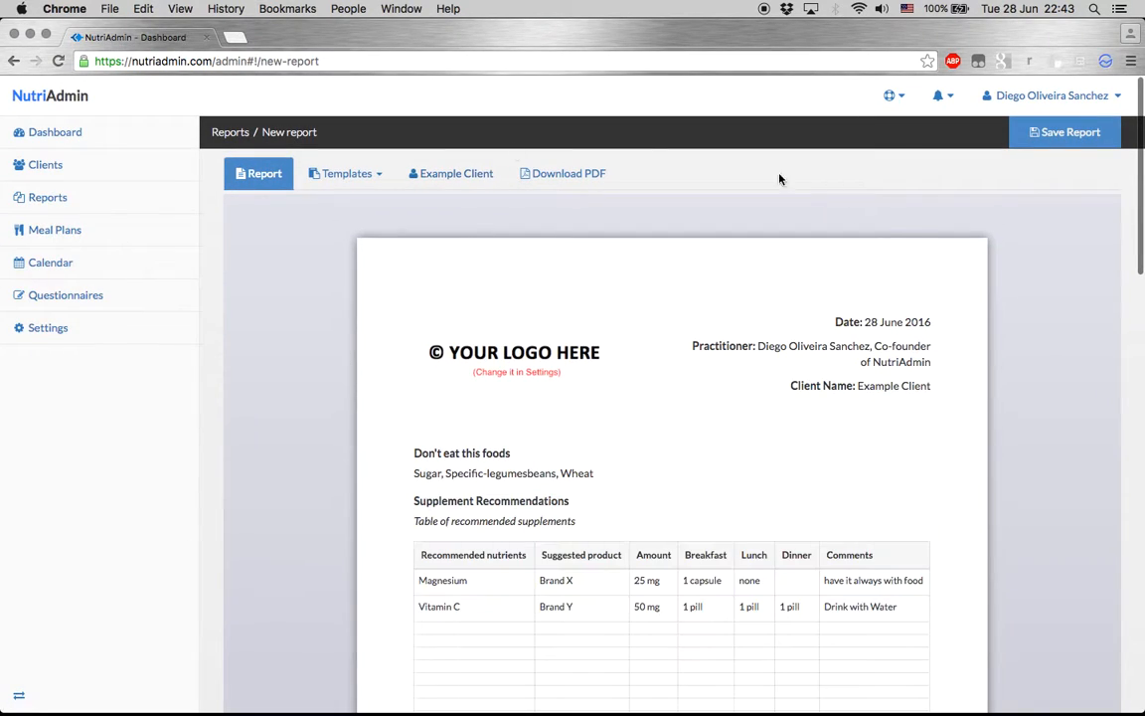
left_click(1061, 147)
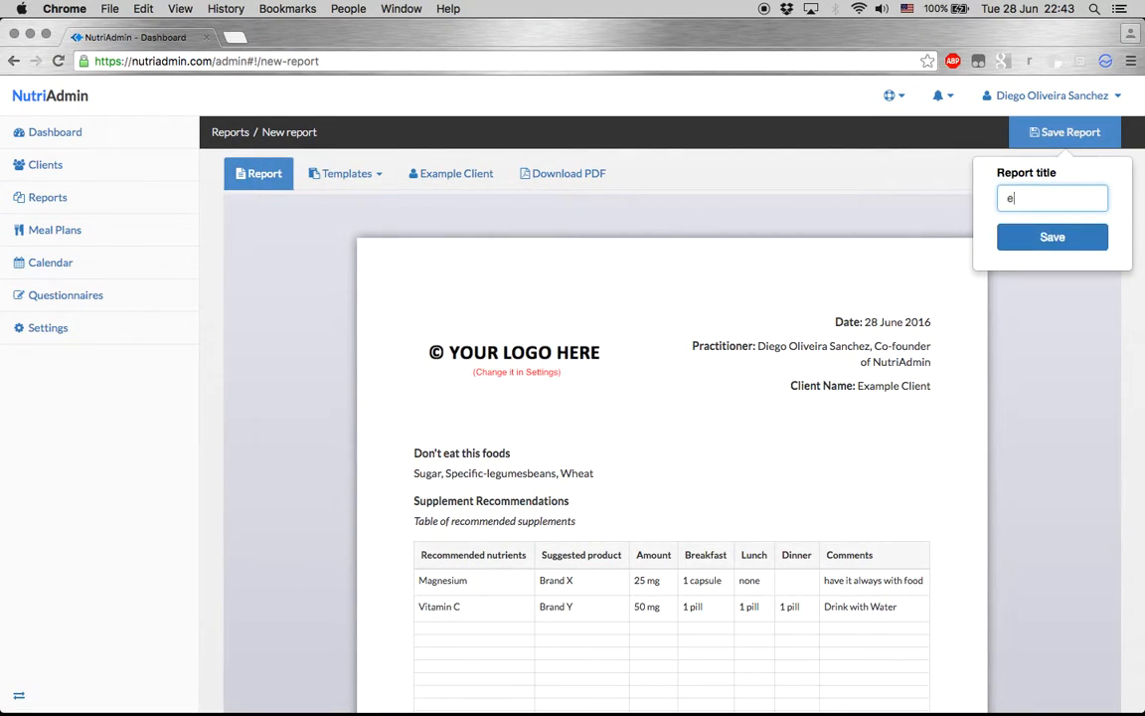
type("first consultation report")
left_click(1052, 236)
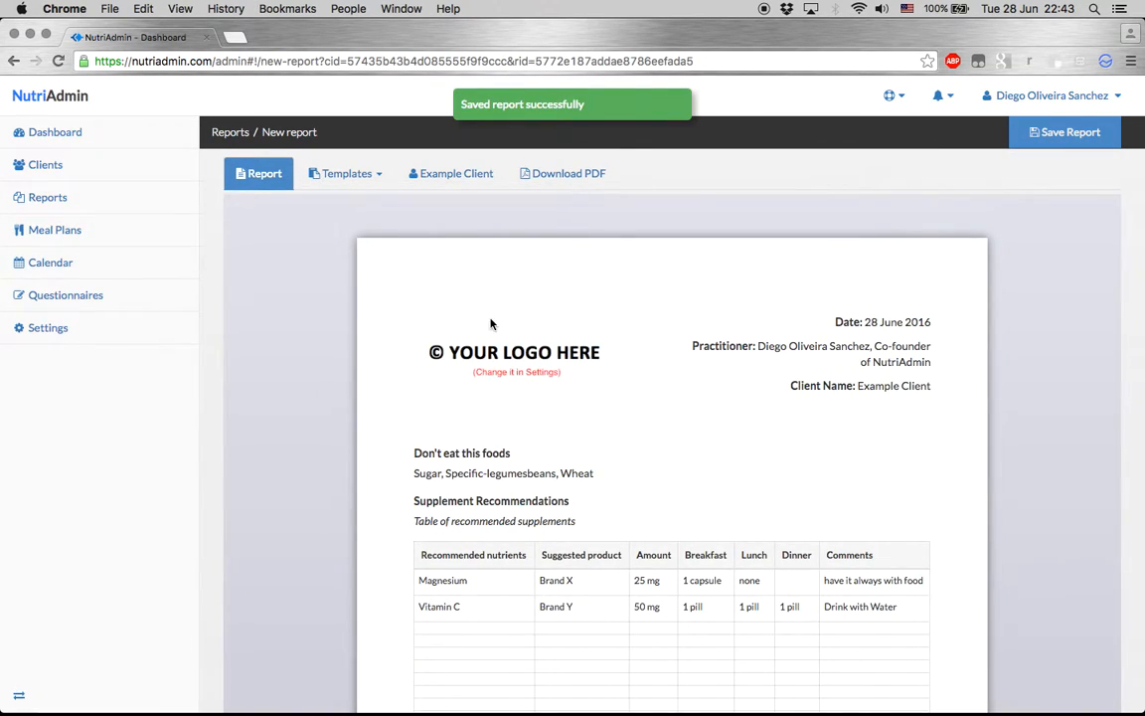
Download the report as a PDF, open the file to check its pages, and close it again
left_click(582, 174)
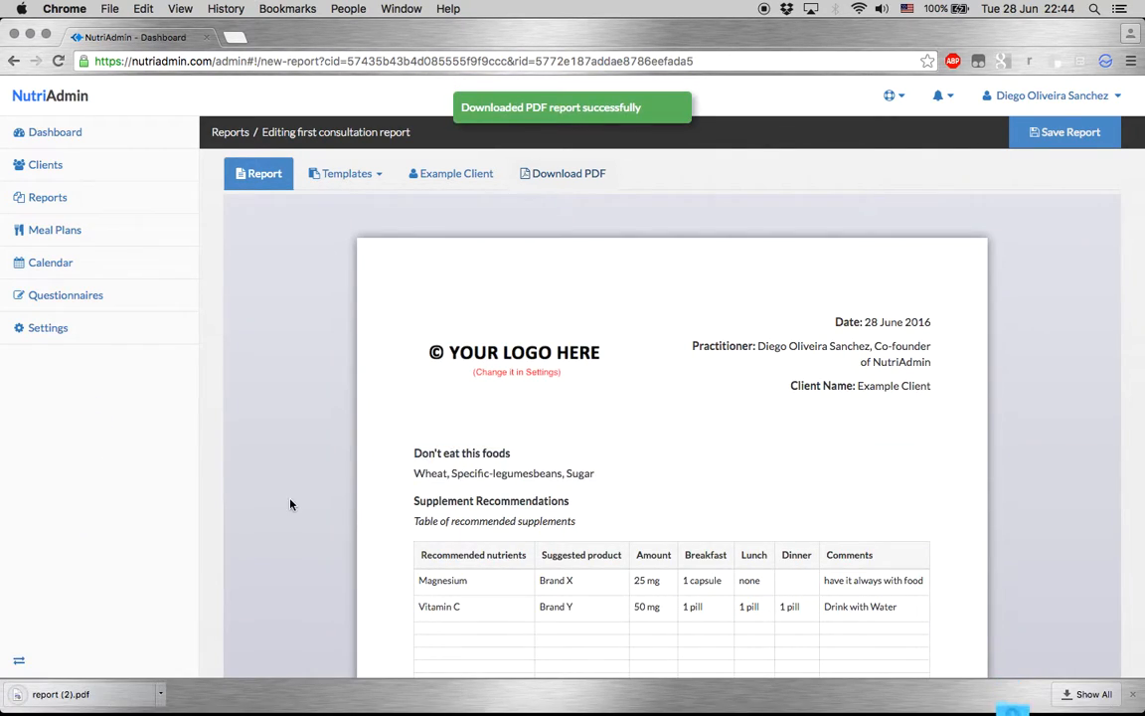
scroll(288, 453, "down", 2)
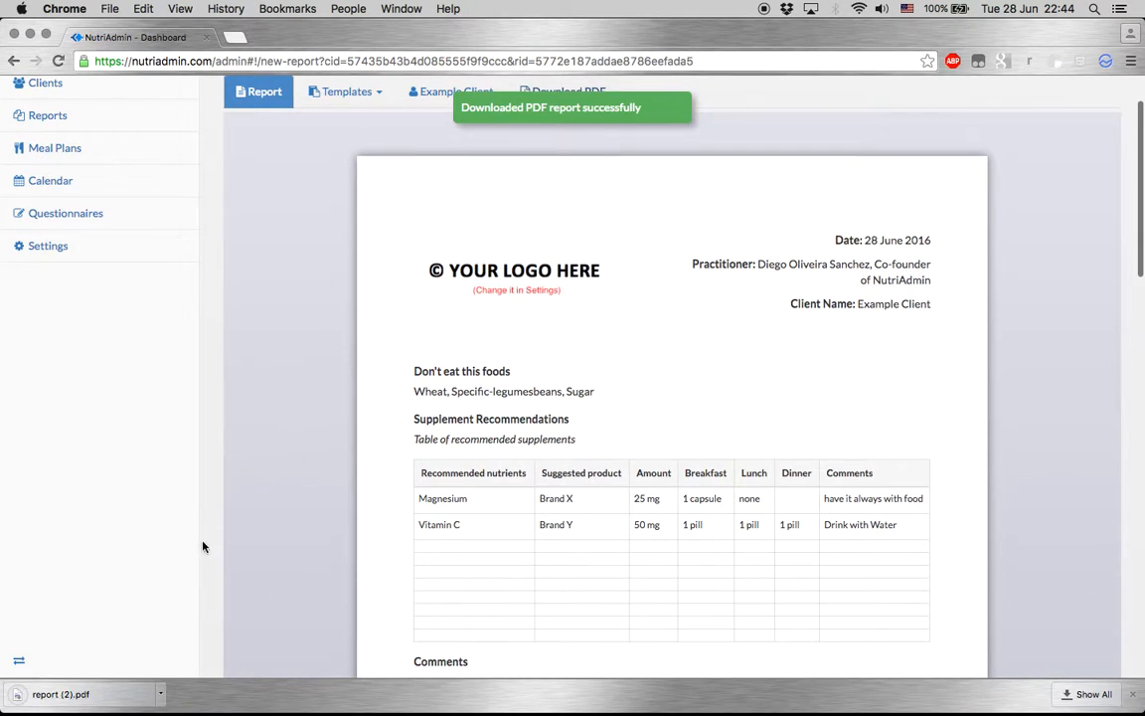
left_click(60, 694)
scroll(444, 401, "down", 15)
scroll(310, 484, "up", 15)
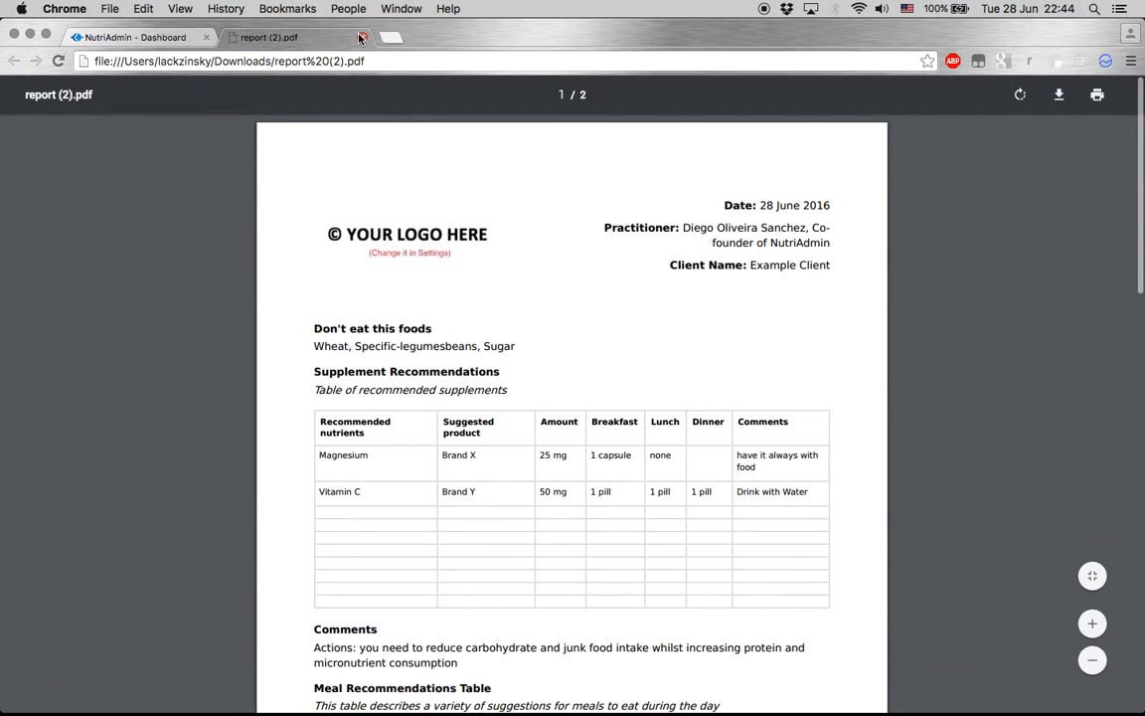
left_click(361, 37)
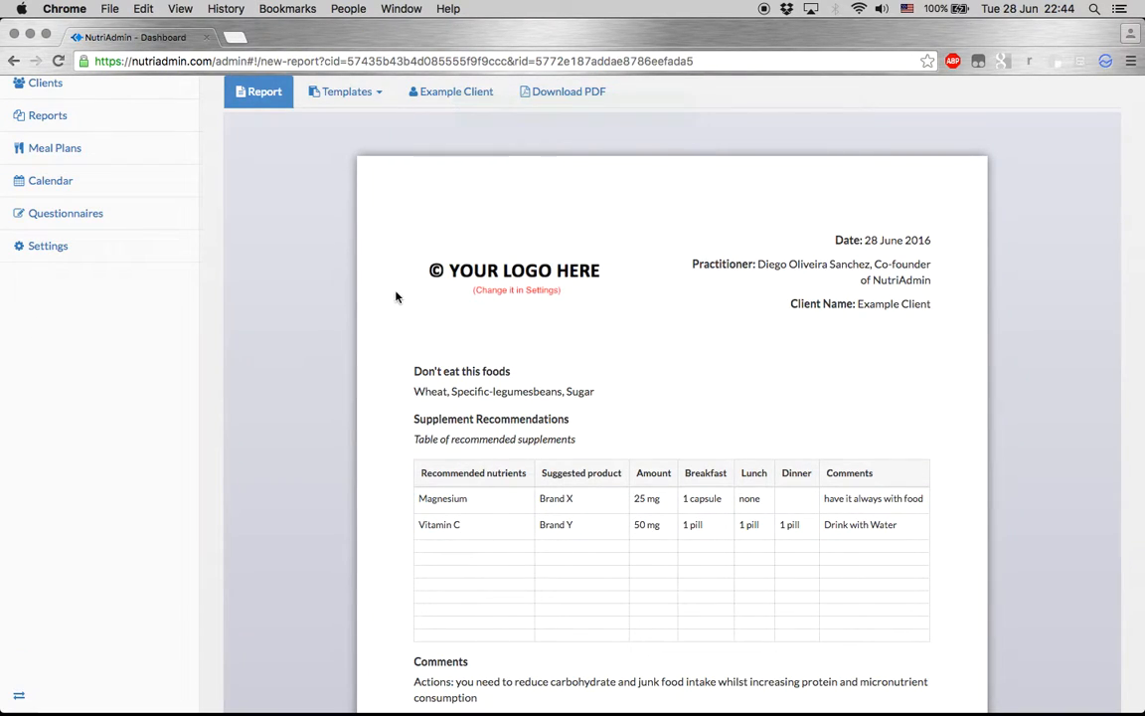
mouse_move(459, 458)
scroll(311, 397, "up", 3)
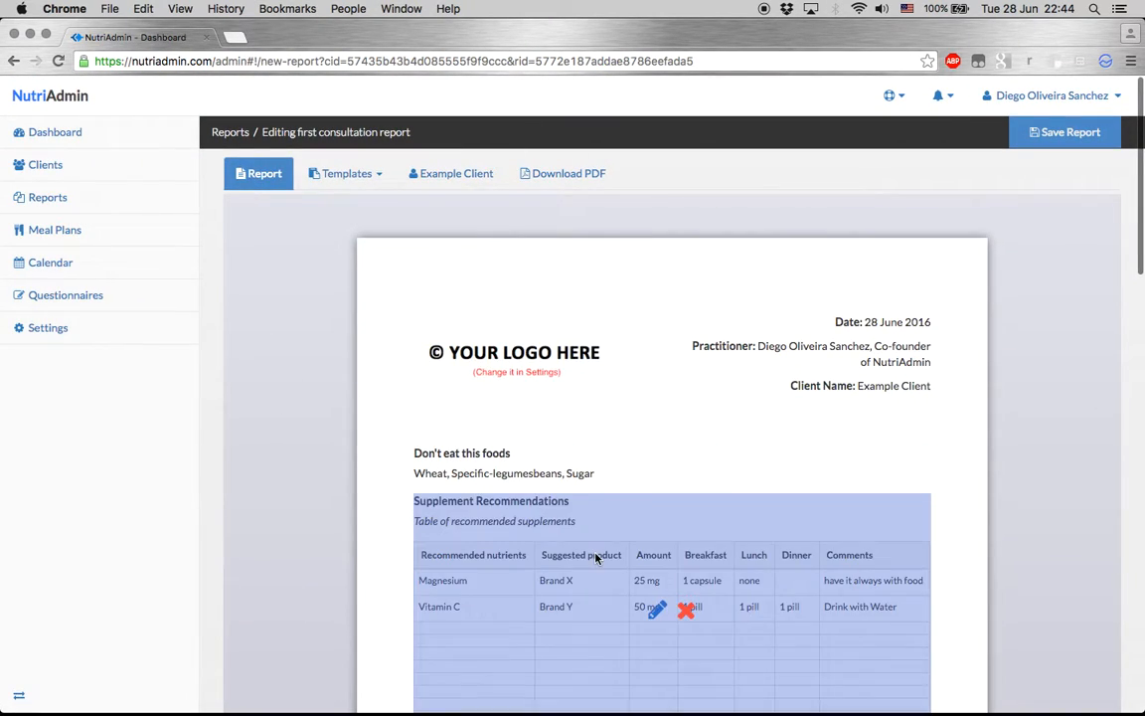
scroll(312, 450, "down", 3)
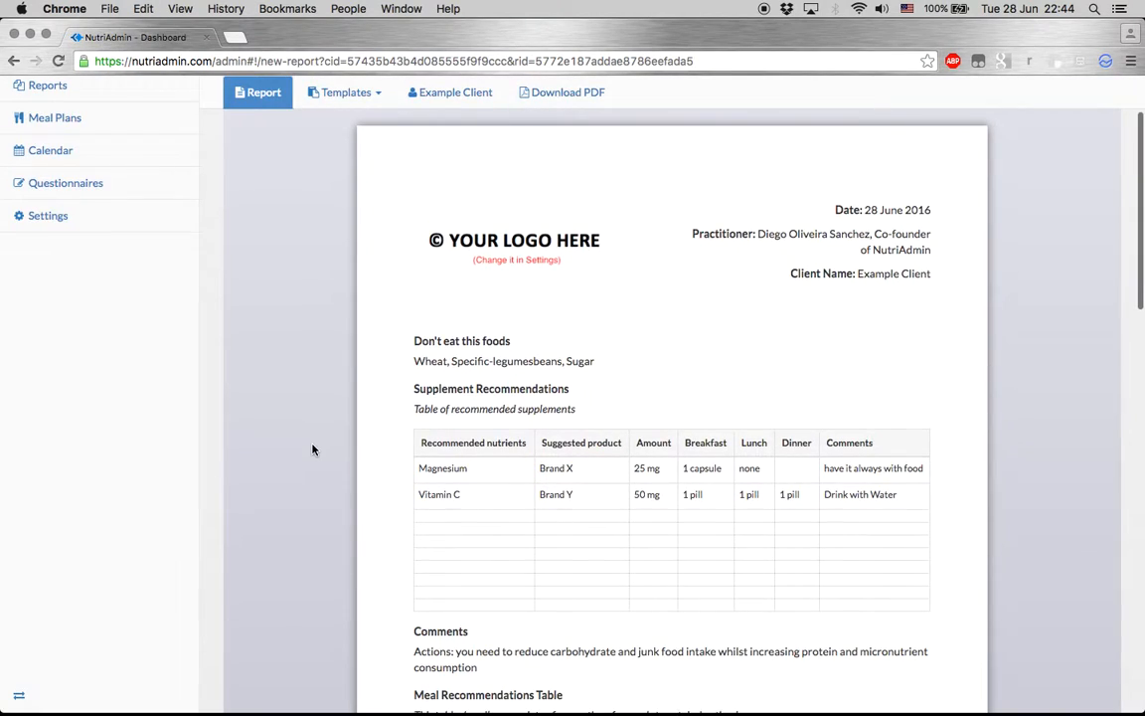
Check the date, practitioner and client name in the header of the report
scroll(596, 239, "up", 3)
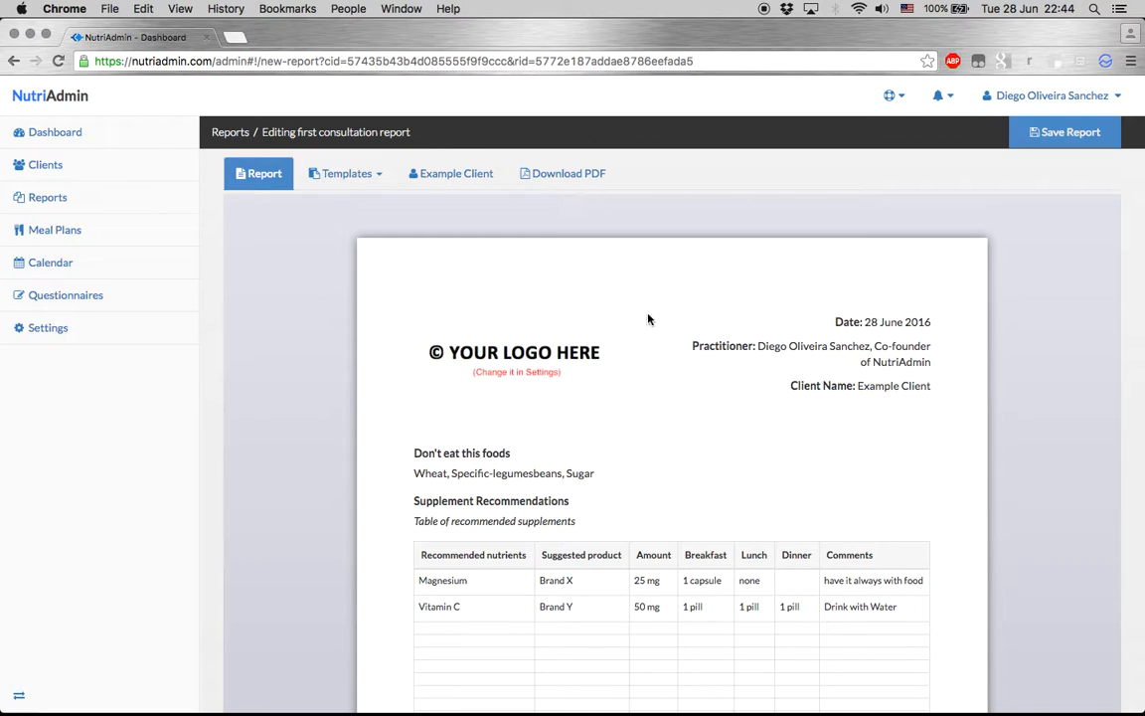
triple_click(885, 386)
left_click(759, 345)
left_click_drag(759, 345, 955, 367)
triple_click(884, 321)
left_click(705, 366)
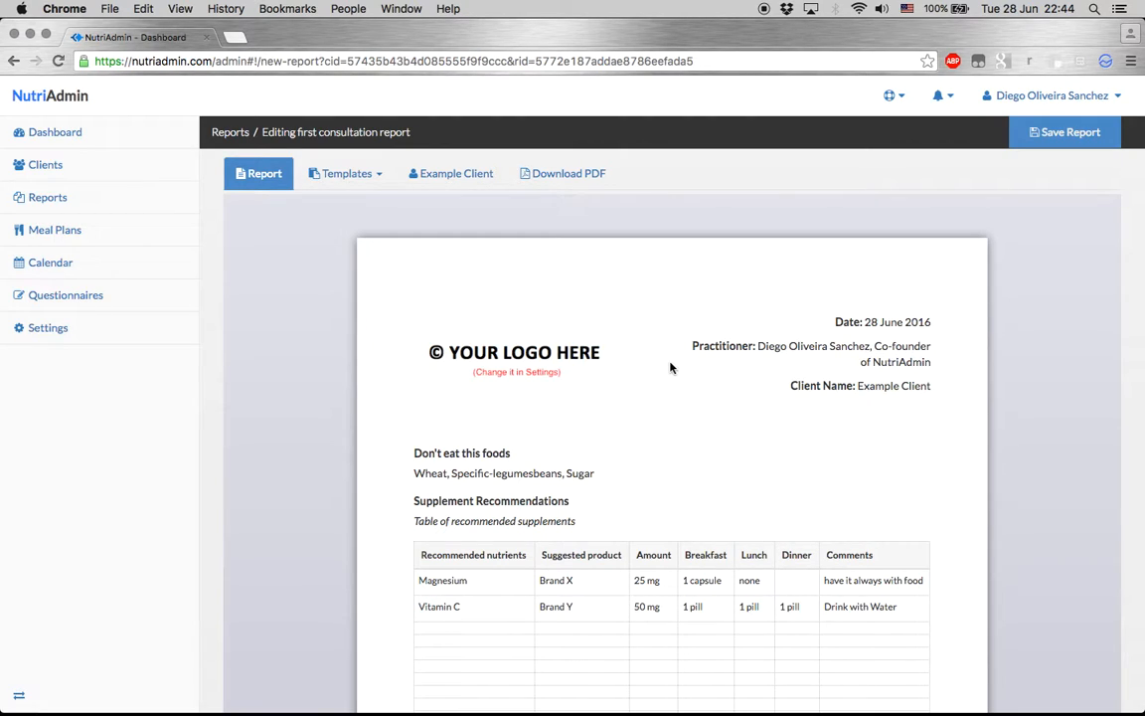
Find "first consultation report" in the list of all reports and open it for viewing
left_click(47, 196)
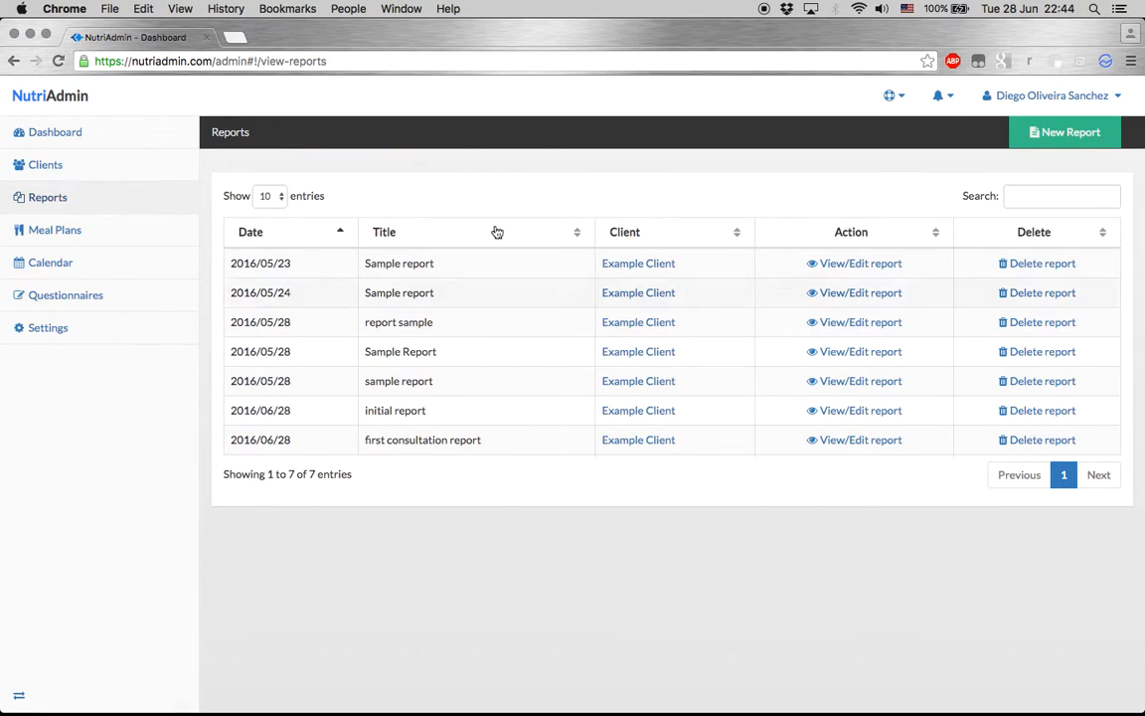
triple_click(389, 438)
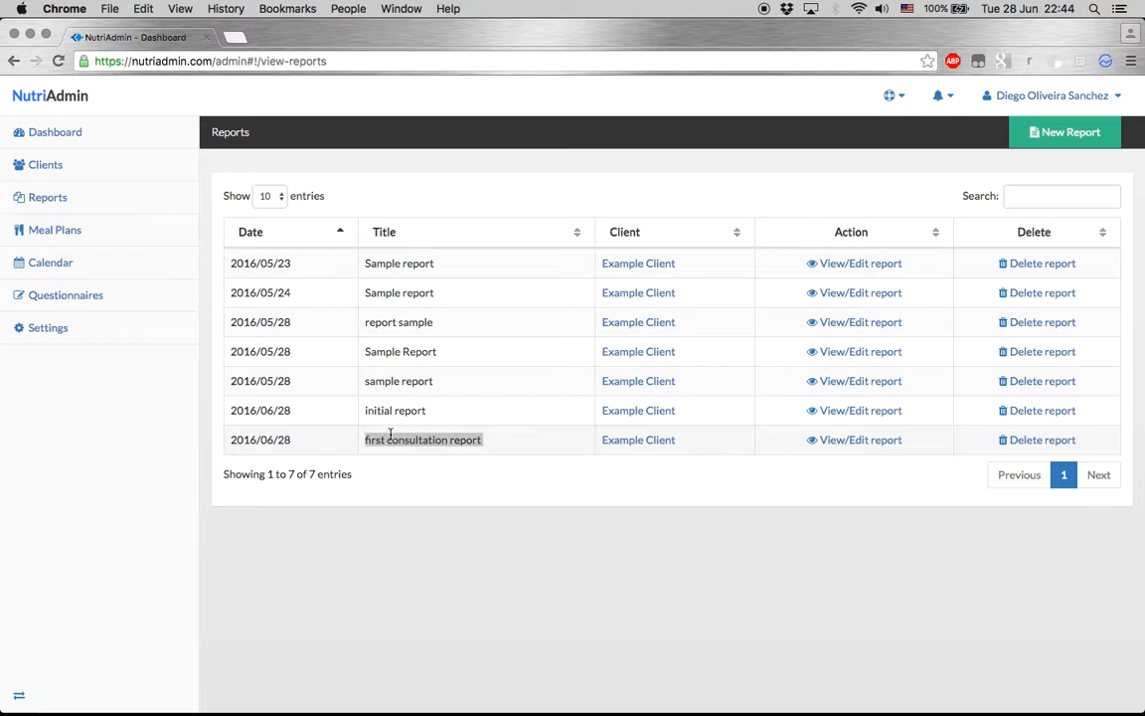
left_click(869, 439)
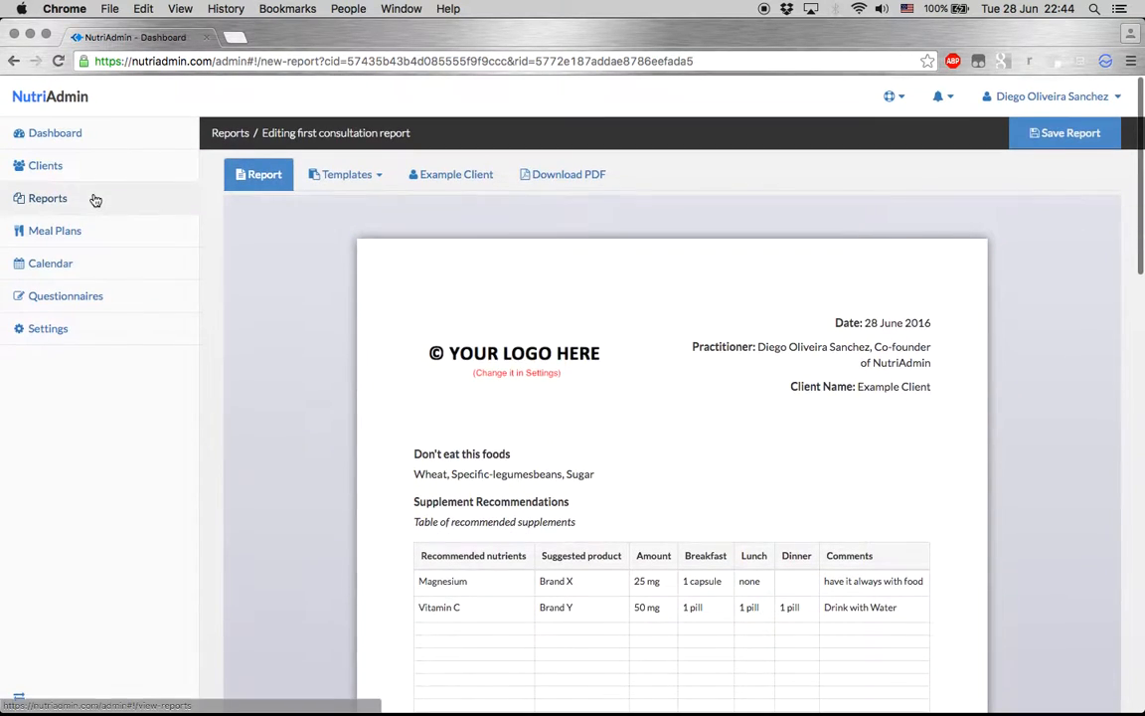
Open the Example Client record from the clients list and show that client's reports
left_click(45, 166)
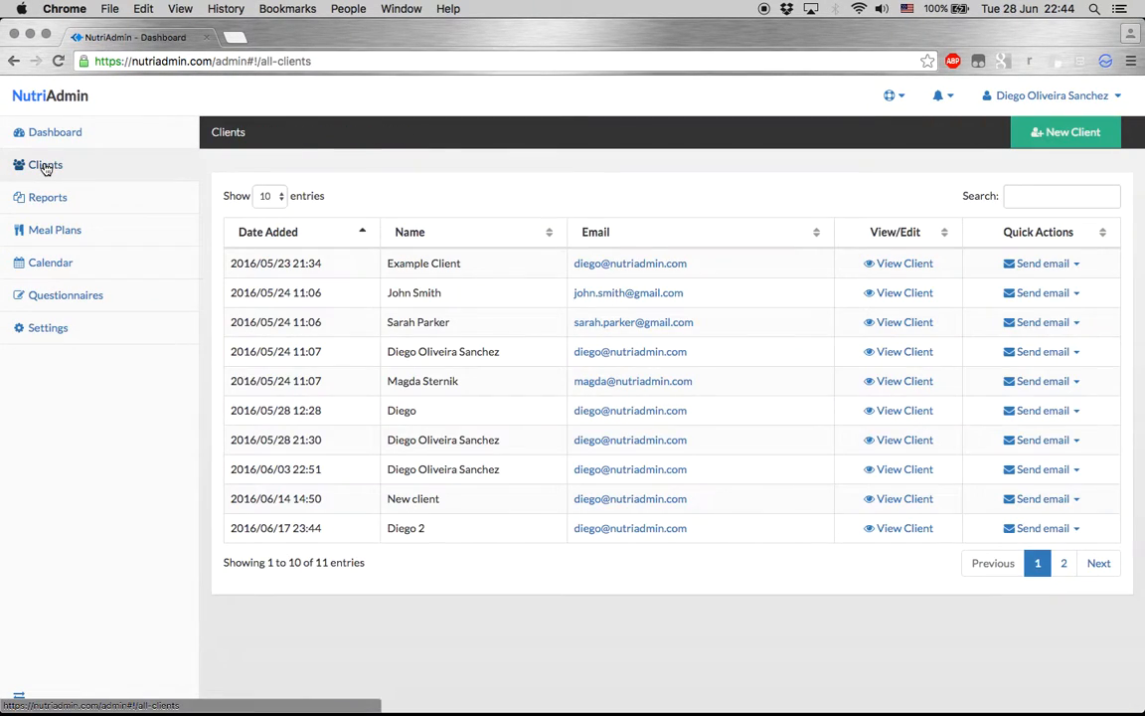
left_click_drag(388, 262, 841, 241)
left_click(901, 264)
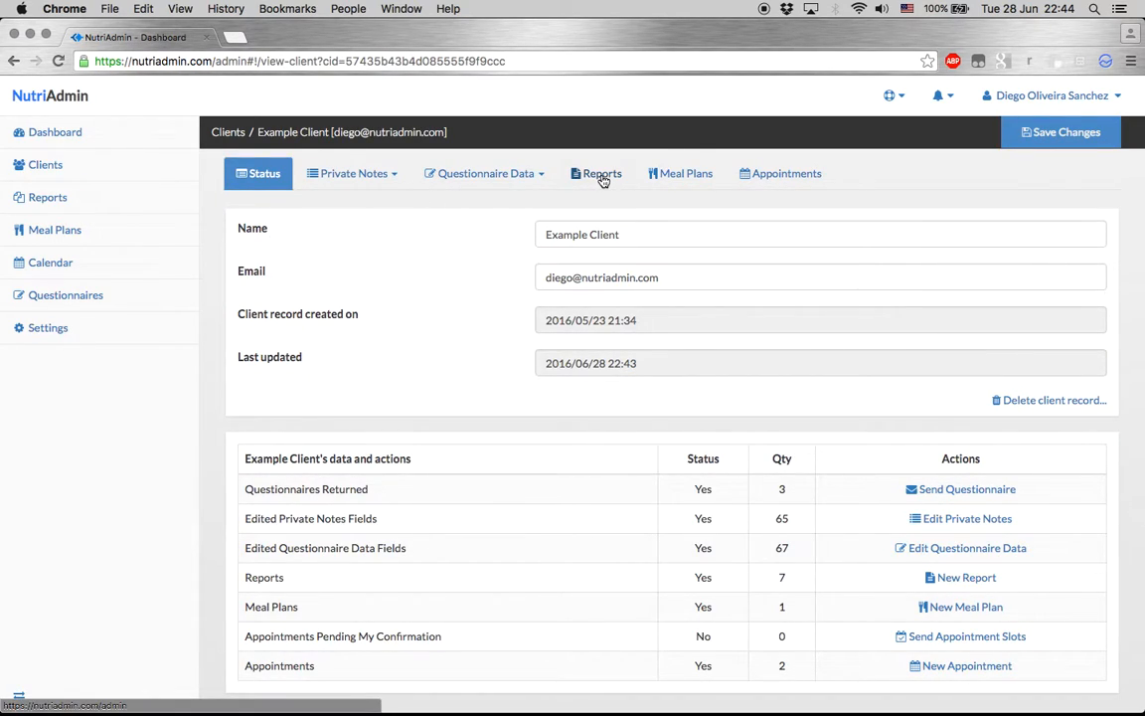
left_click(599, 175)
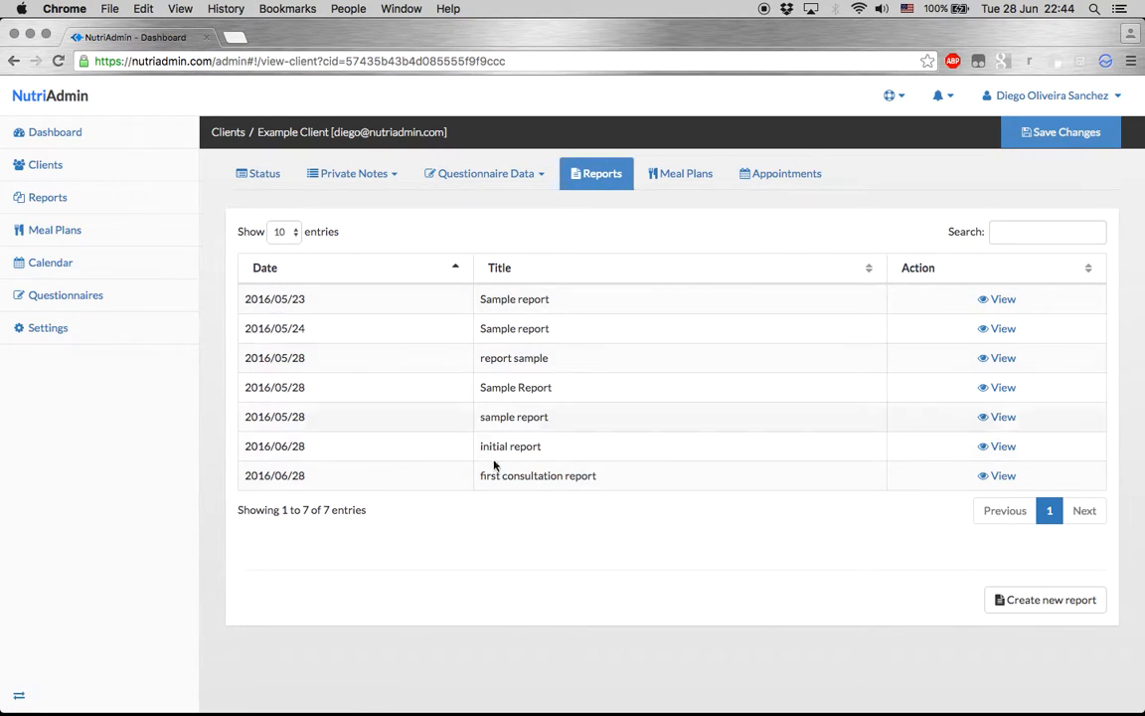
Sort the client's reports by date, newest first, and open "first consultation report" to look through its pages
left_click(411, 269)
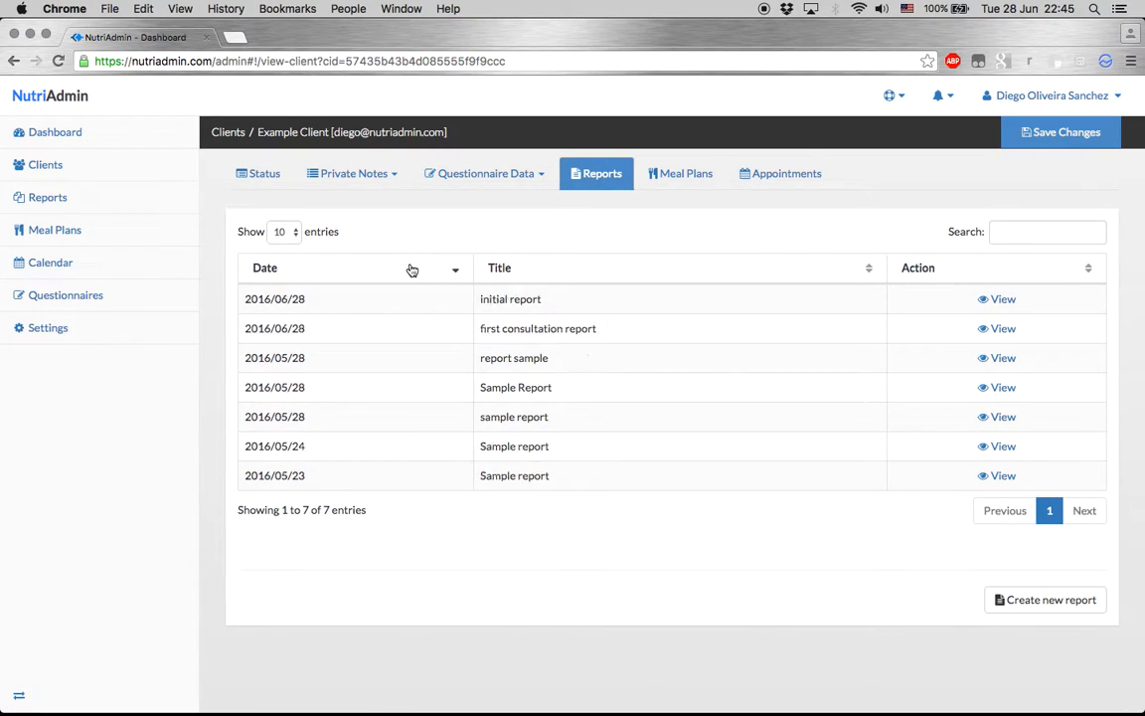
triple_click(518, 331)
left_click(1007, 333)
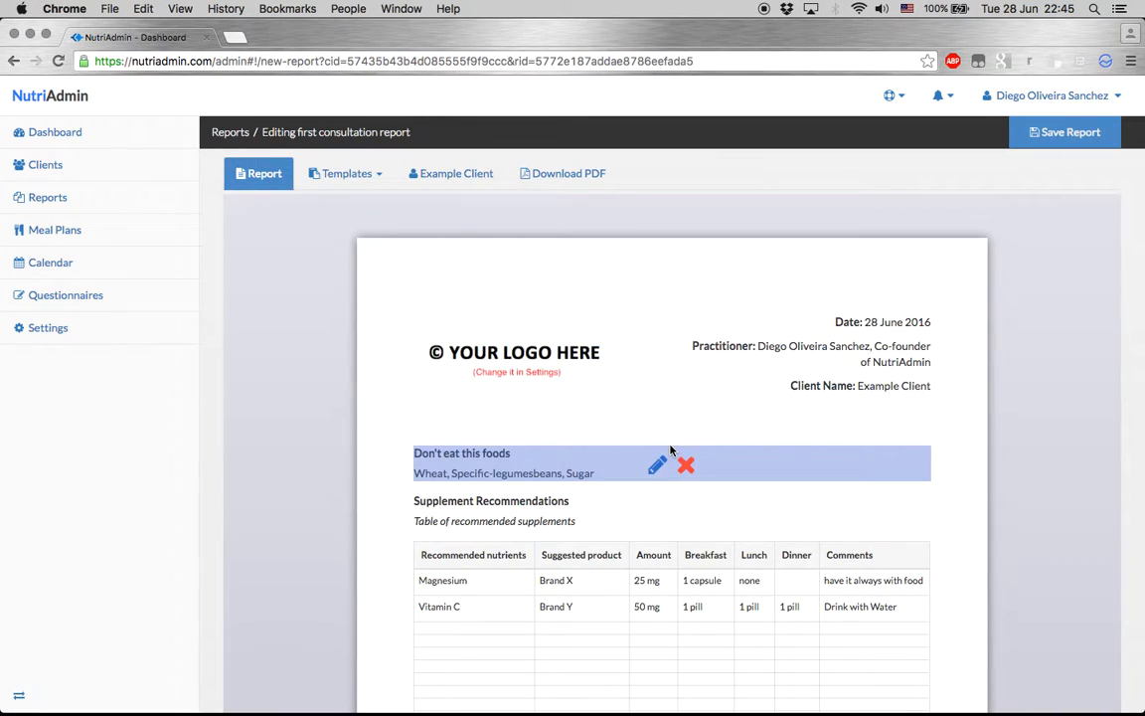
scroll(282, 456, "down", 5)
scroll(282, 455, "down", 15)
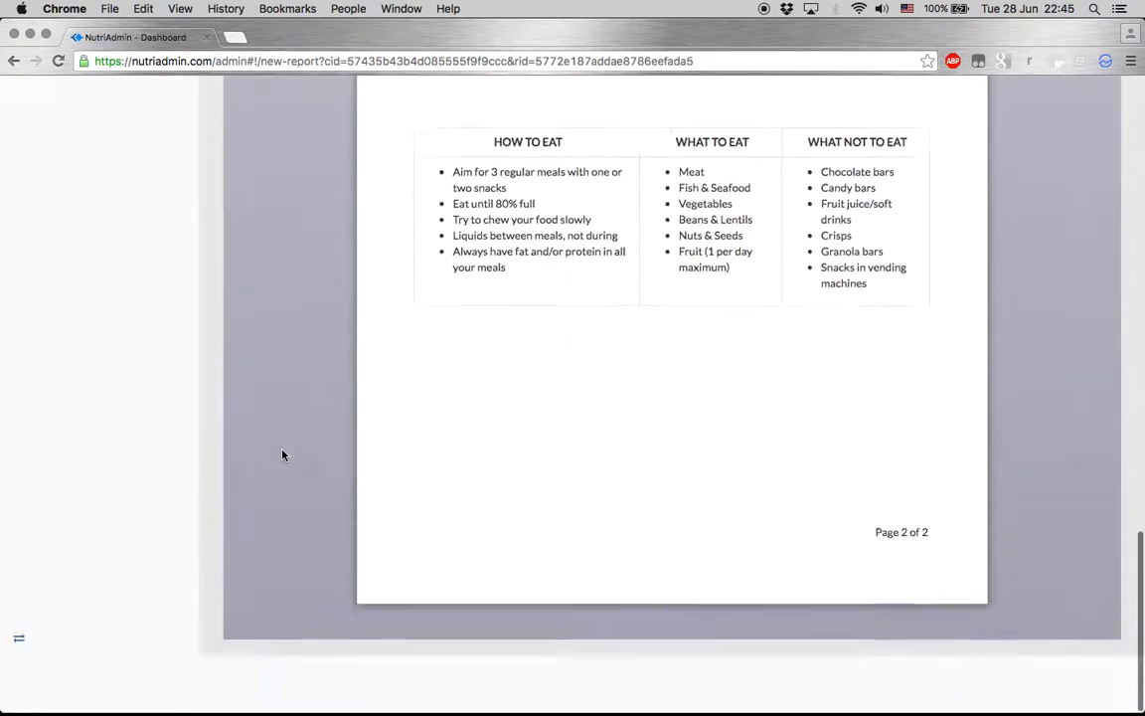
scroll(282, 455, "up", 20)
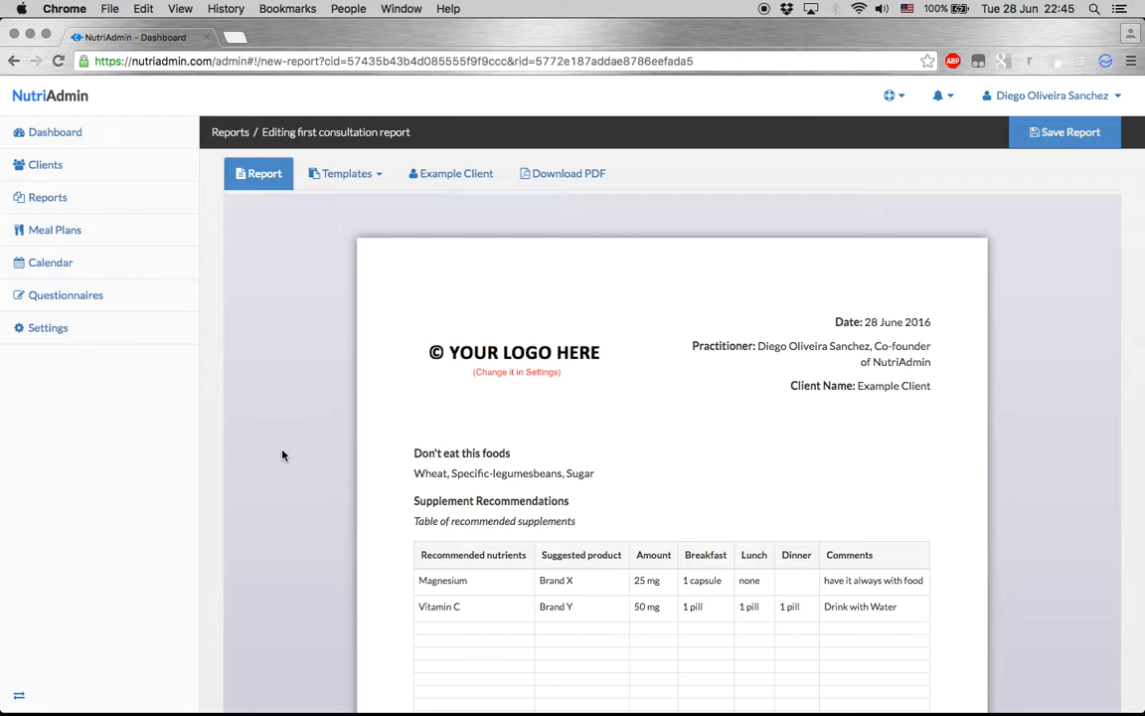
View the Example Client record once more, and return to the clients list to check that client's email entry
left_click(72, 167)
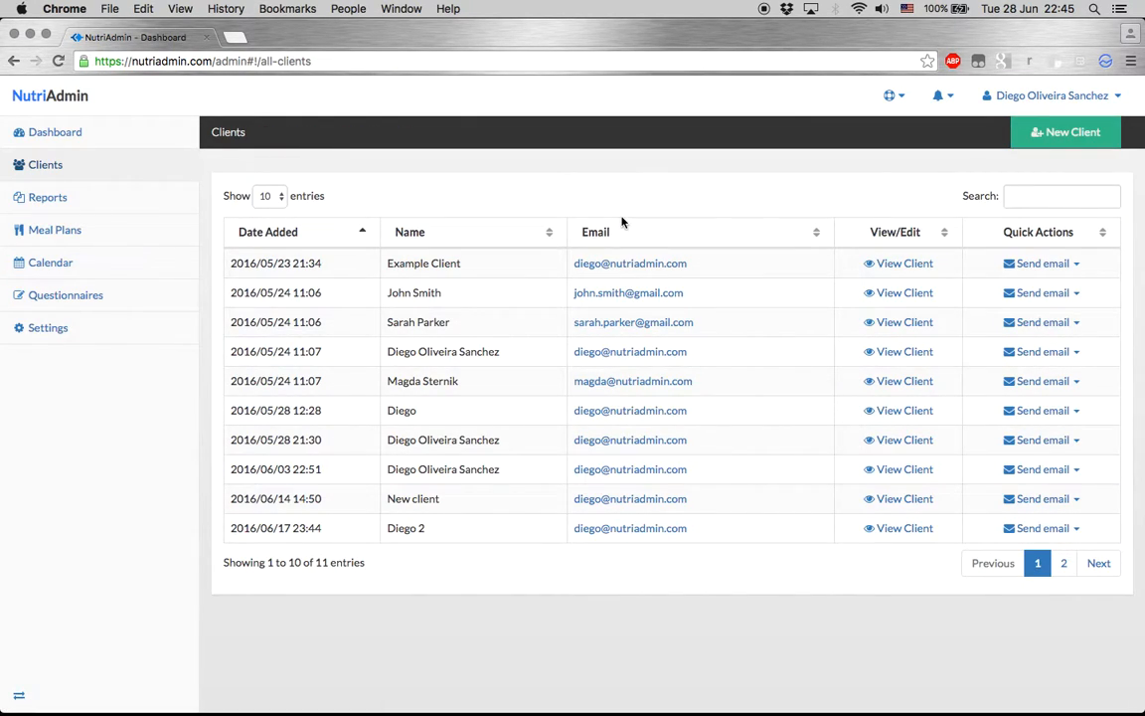
left_click(904, 263)
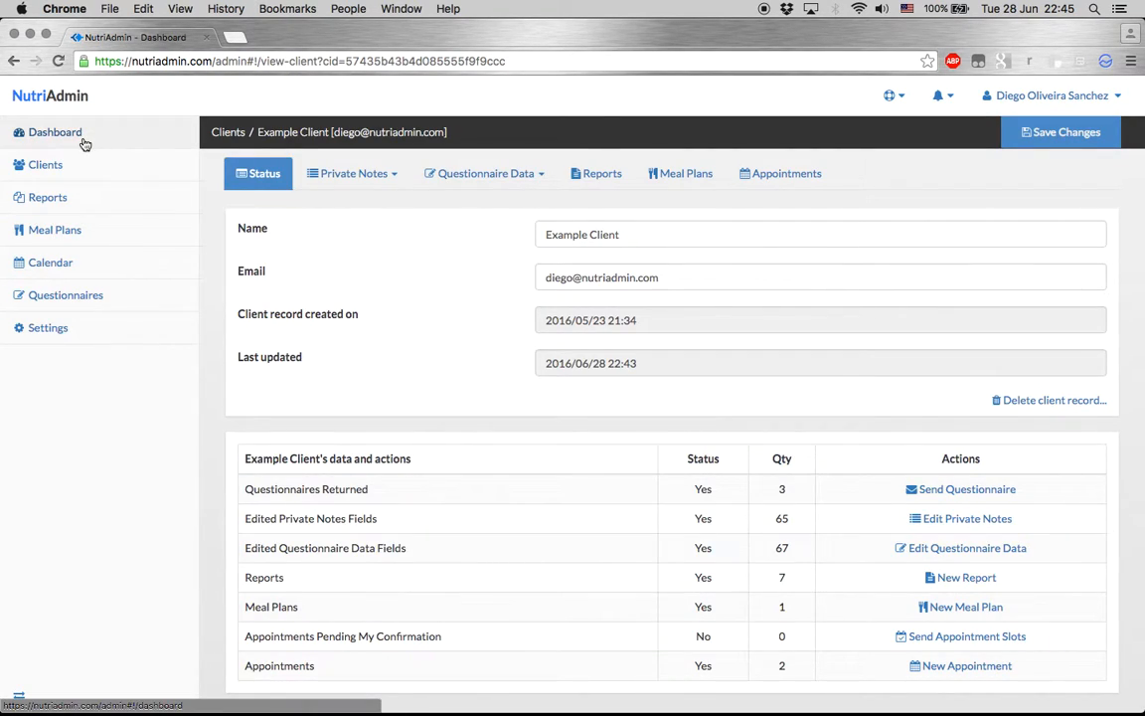
left_click(65, 166)
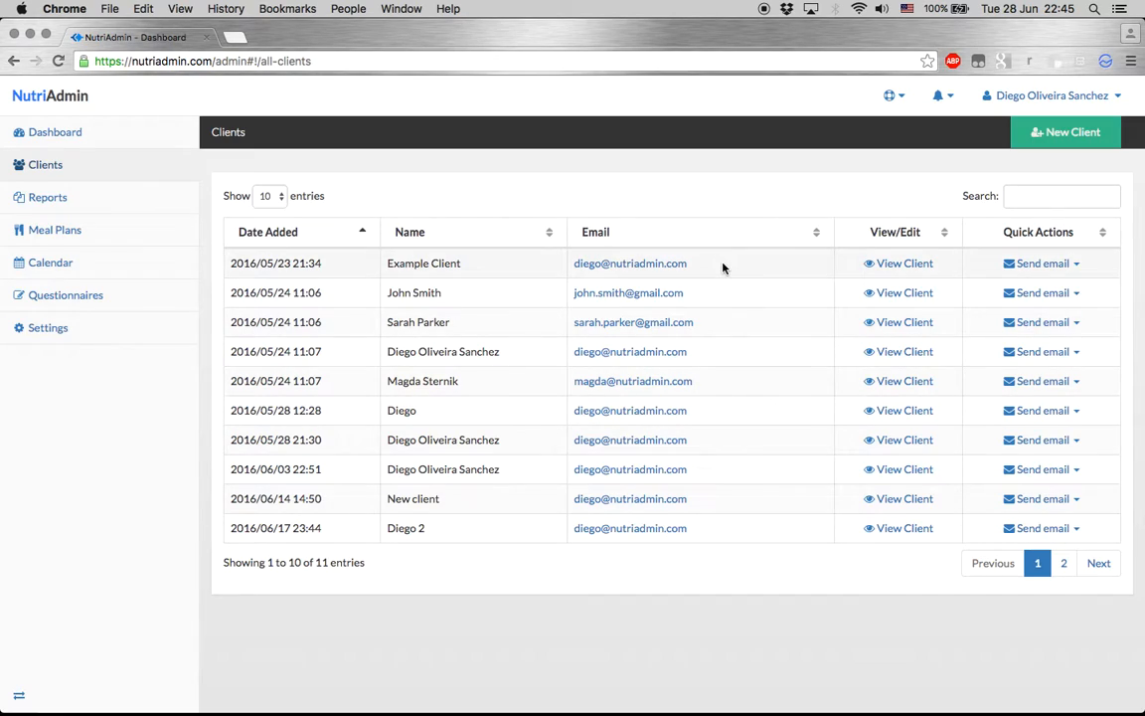
left_click_drag(723, 266, 563, 265)
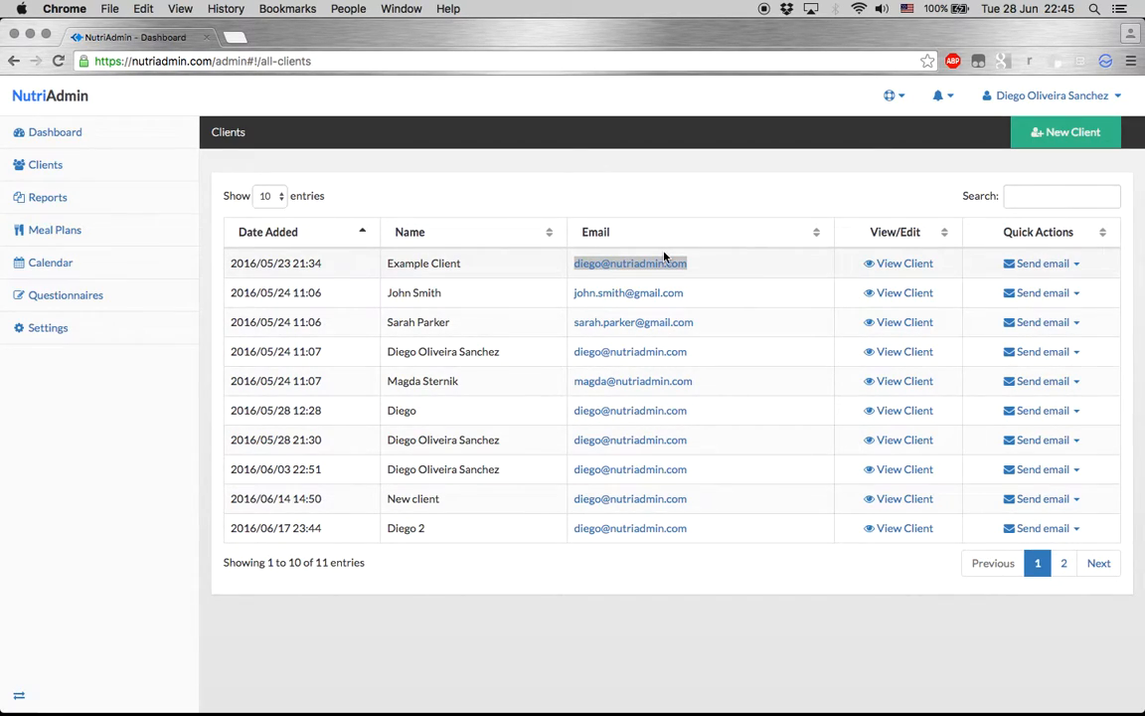
left_click(653, 189)
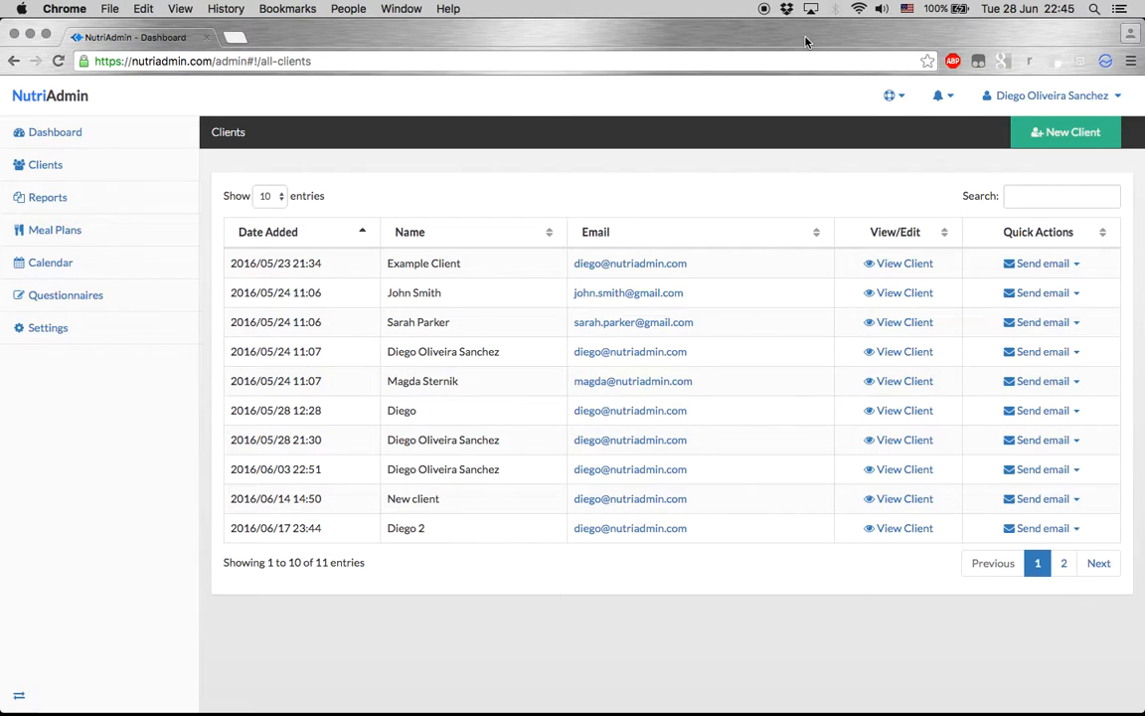